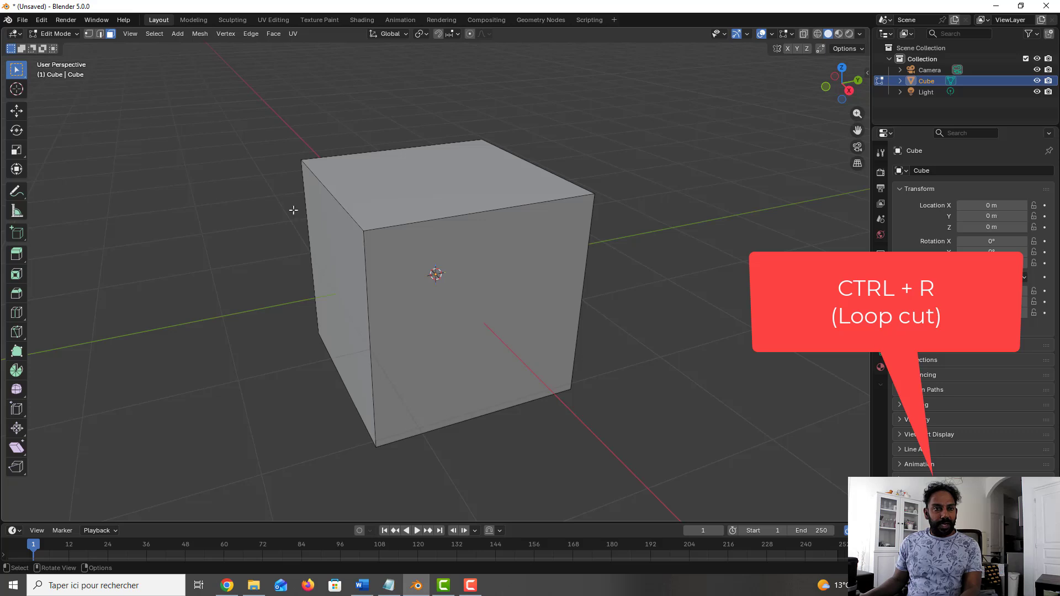
# Step: Add a single horizontal loop cut around the cube and slide it up toward the top face
pyautogui.hotkey('ctrl', 'r')
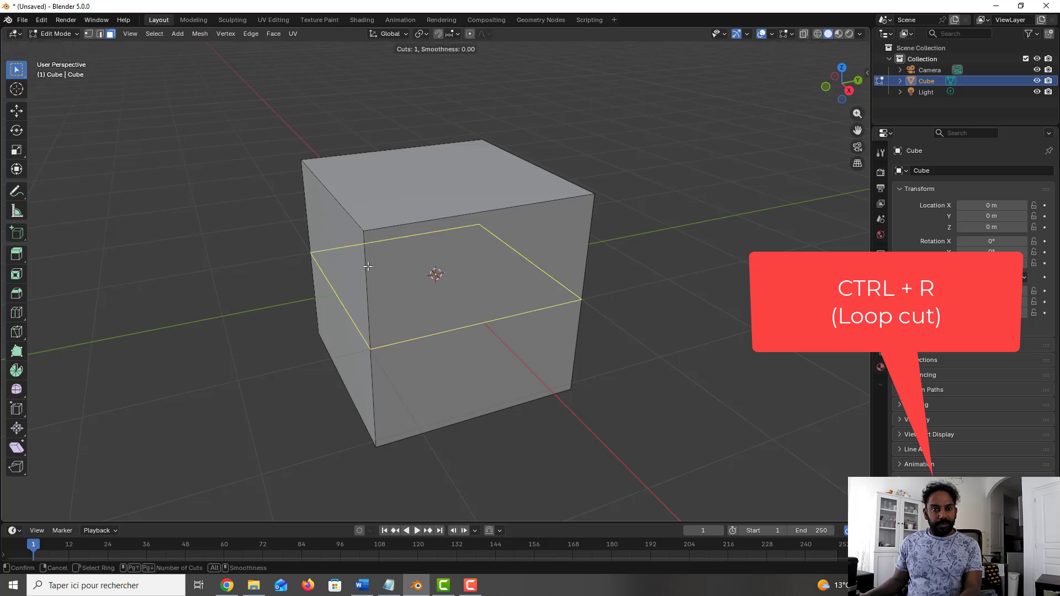
pyautogui.click(367, 266)
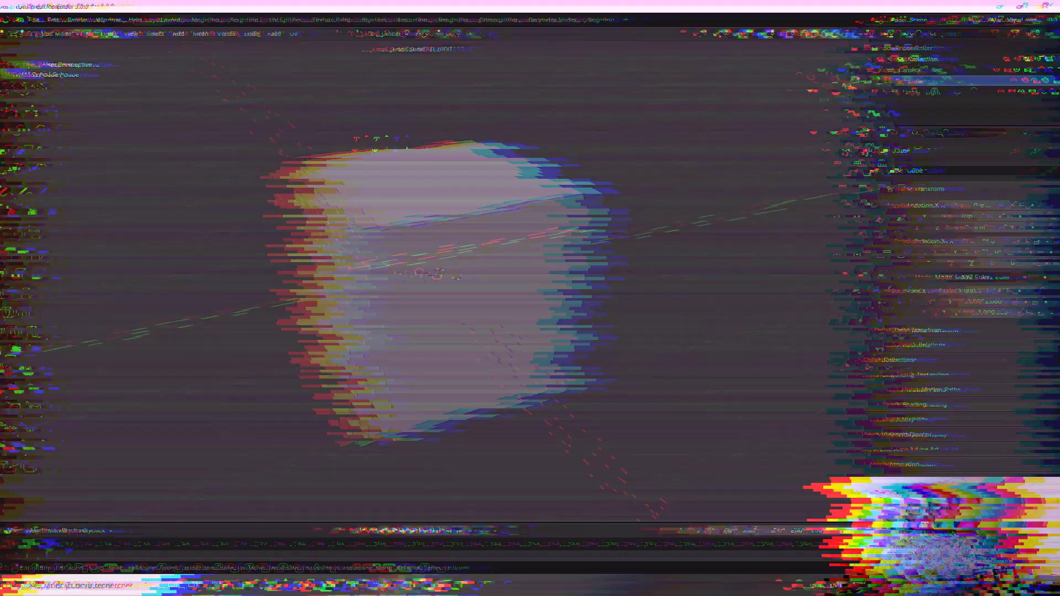
pyautogui.press('ctrl')
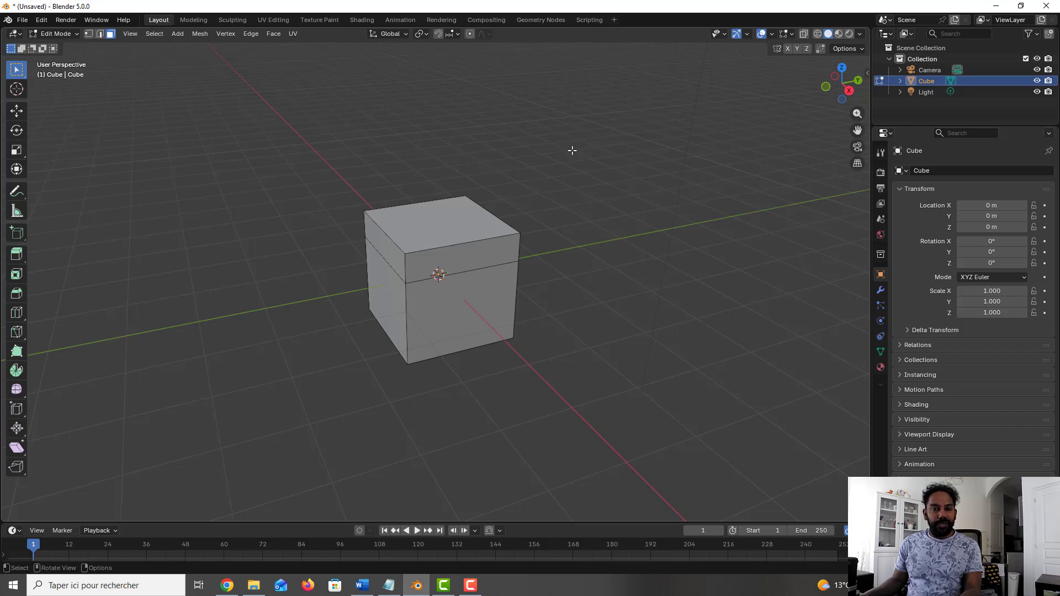
# Step: Scale the cube's top face down to a tiny square so the upper section forms a pyramid-like roof
pyautogui.click(457, 231)
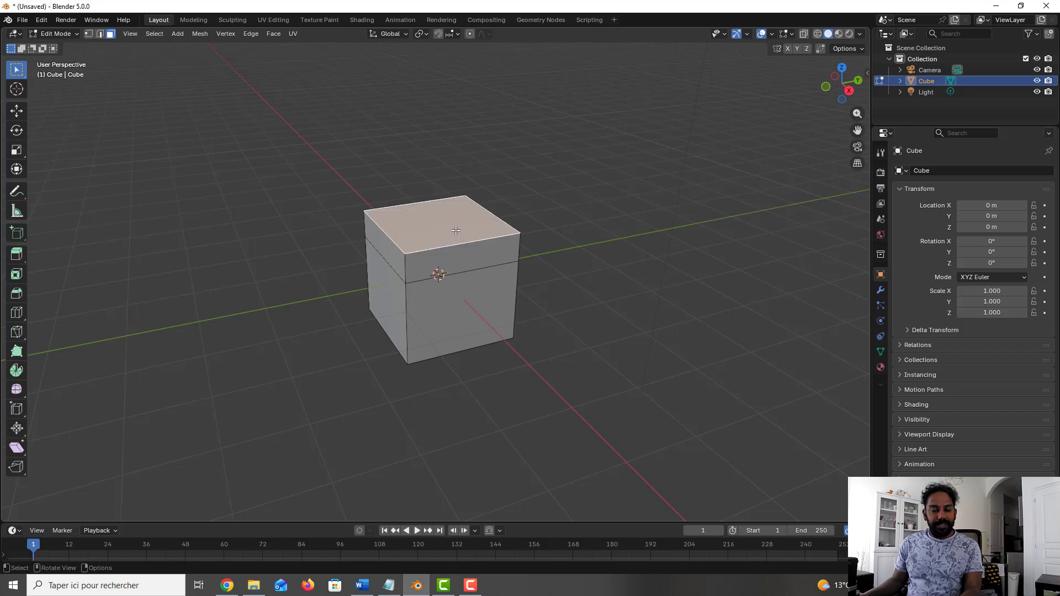
pyautogui.press('s')
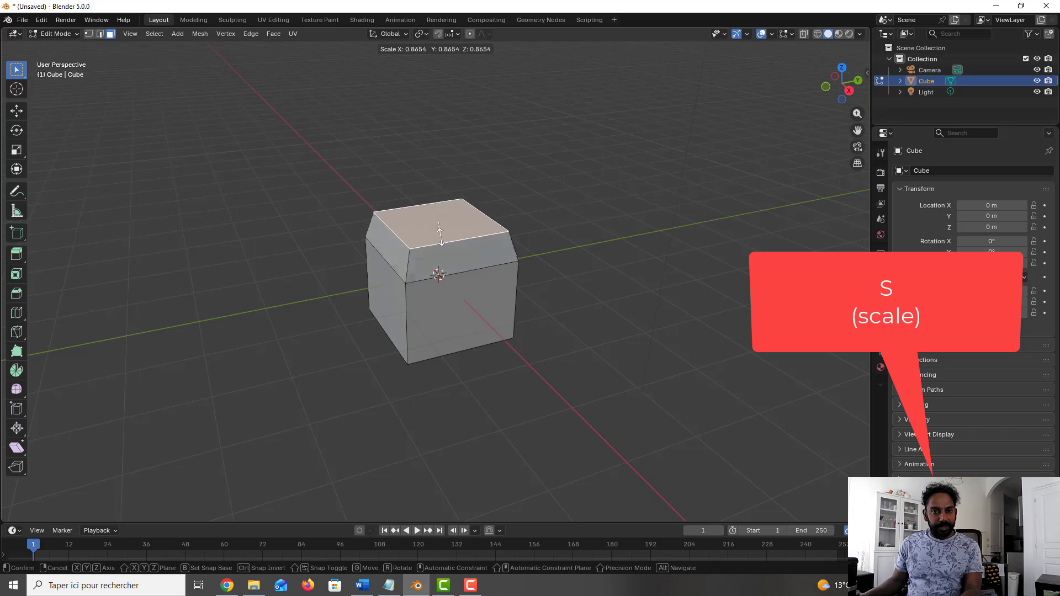
pyautogui.click(440, 224)
pyautogui.scroll(5, 486, 229)
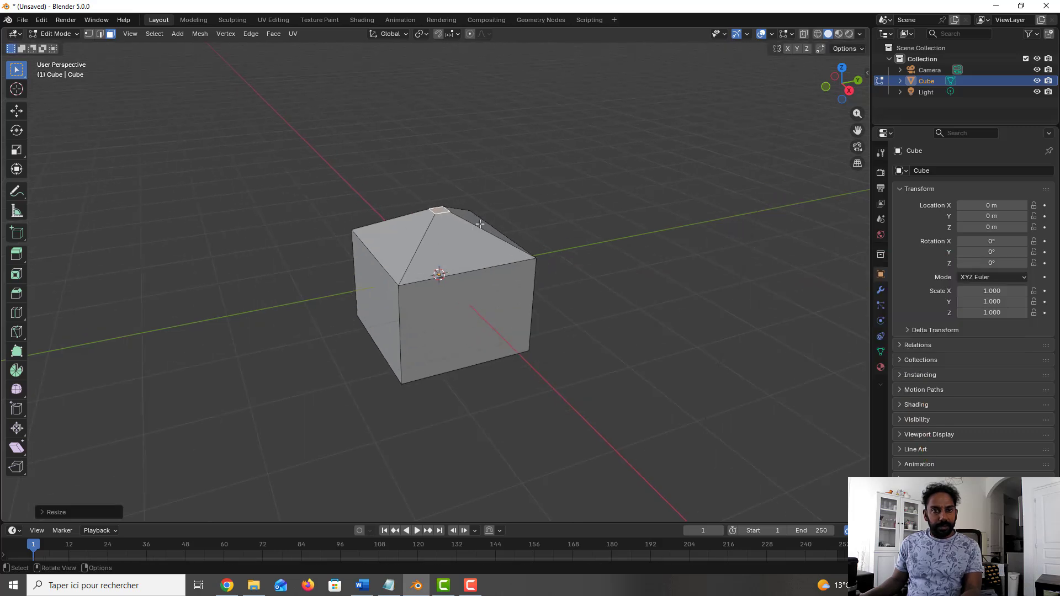
pyautogui.scroll(-1, 476, 218)
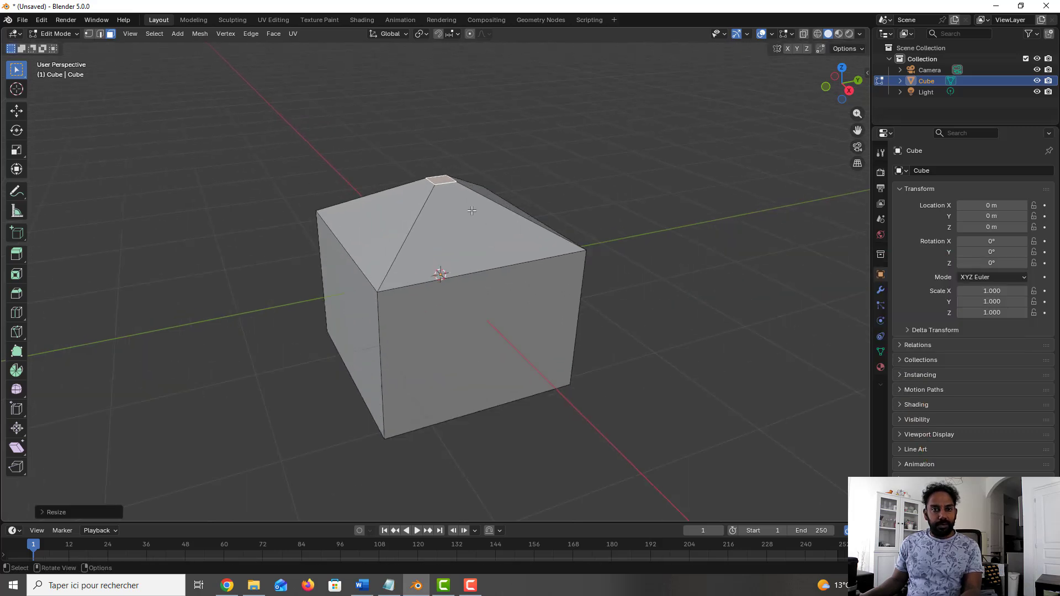
pyautogui.scroll(3, 472, 216)
pyautogui.scroll(-2, 472, 216)
# Step: Bevel the edges of the horizontal loop where the sloped roof meets the walls, with an offset of about 0.62 m
pyautogui.click(545, 202)
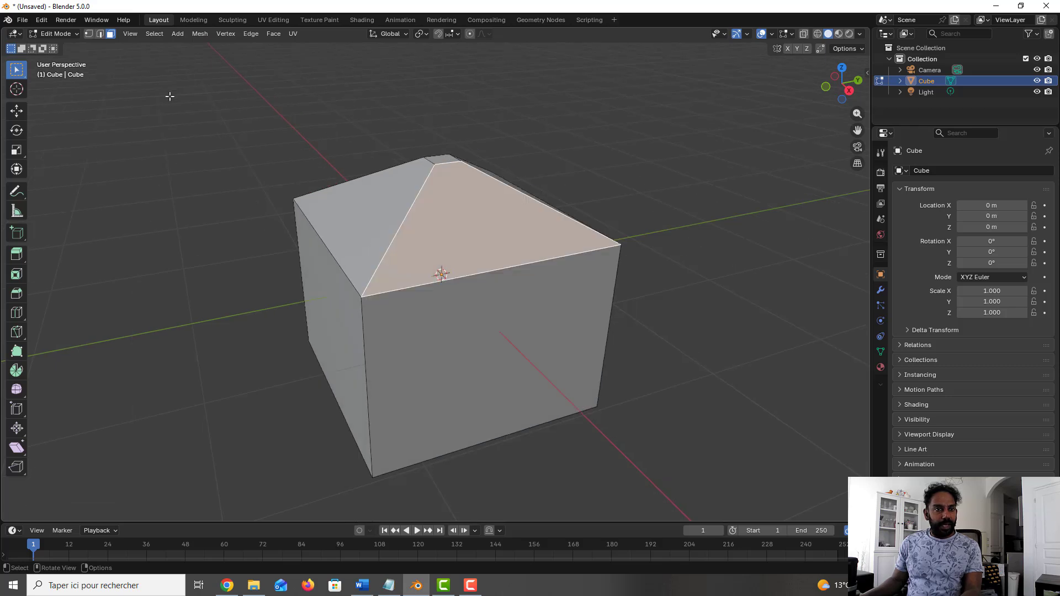
pyautogui.click(98, 35)
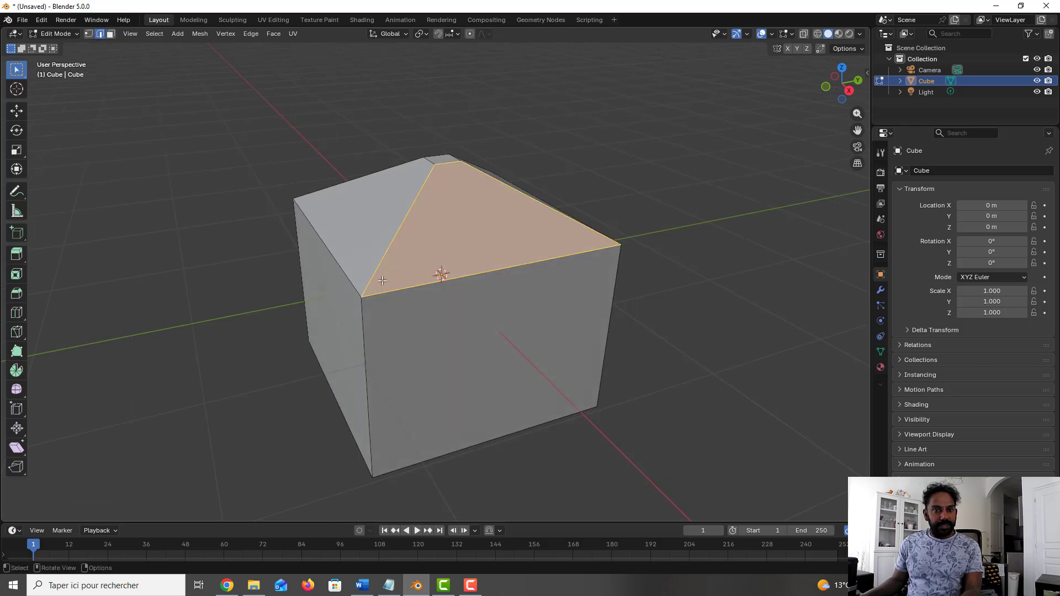
pyautogui.click(350, 278)
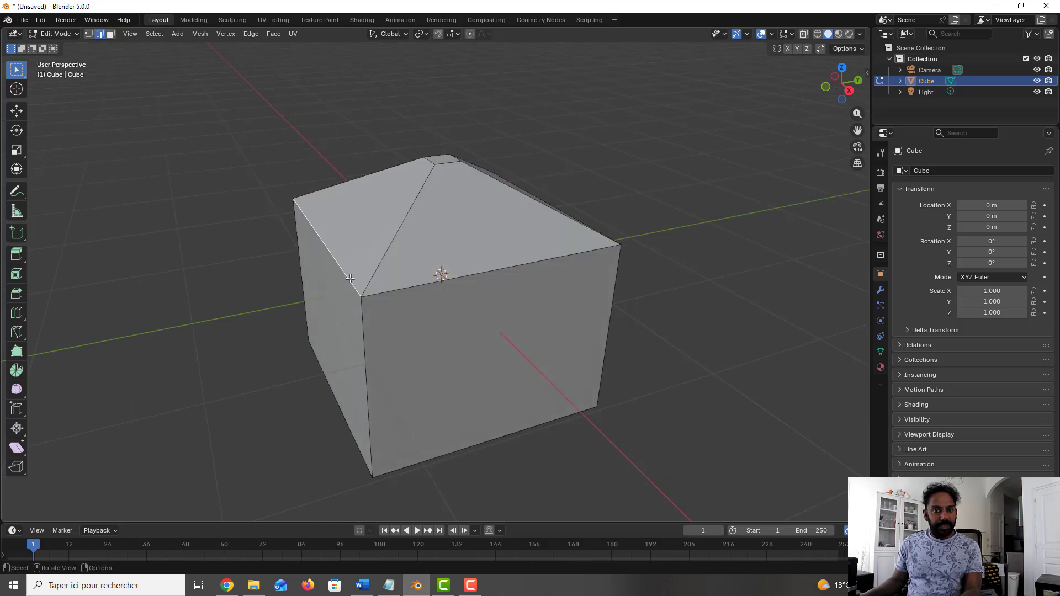
pyautogui.keyDown('alt'); pyautogui.click(401, 290); pyautogui.keyUp('alt')
pyautogui.moveTo(439, 274); pyautogui.dragTo(512, 255, button='middle')
pyautogui.hotkey('ctrl', 'b')
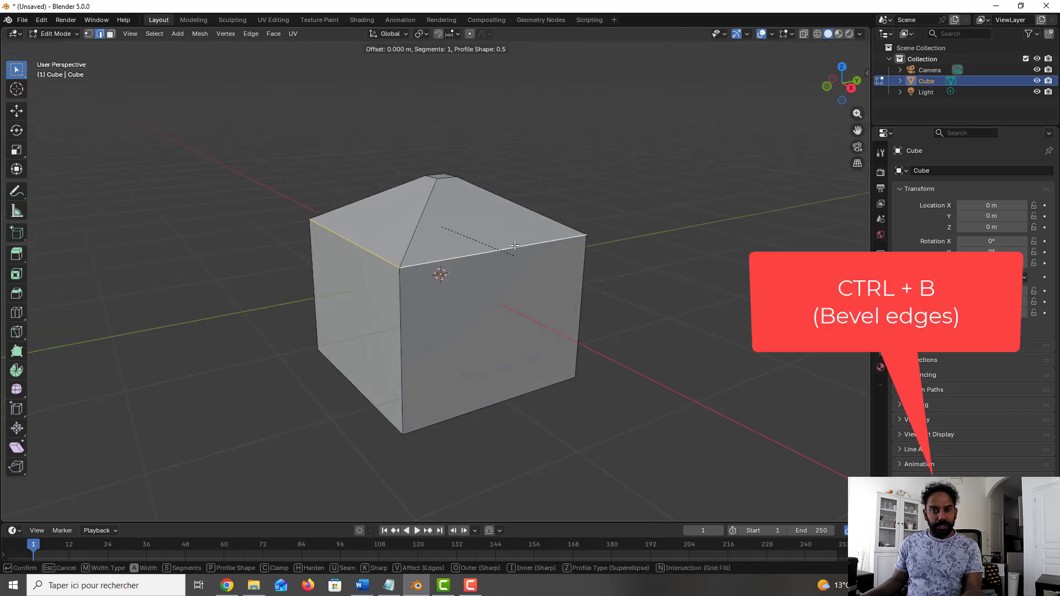
pyautogui.click(540, 128)
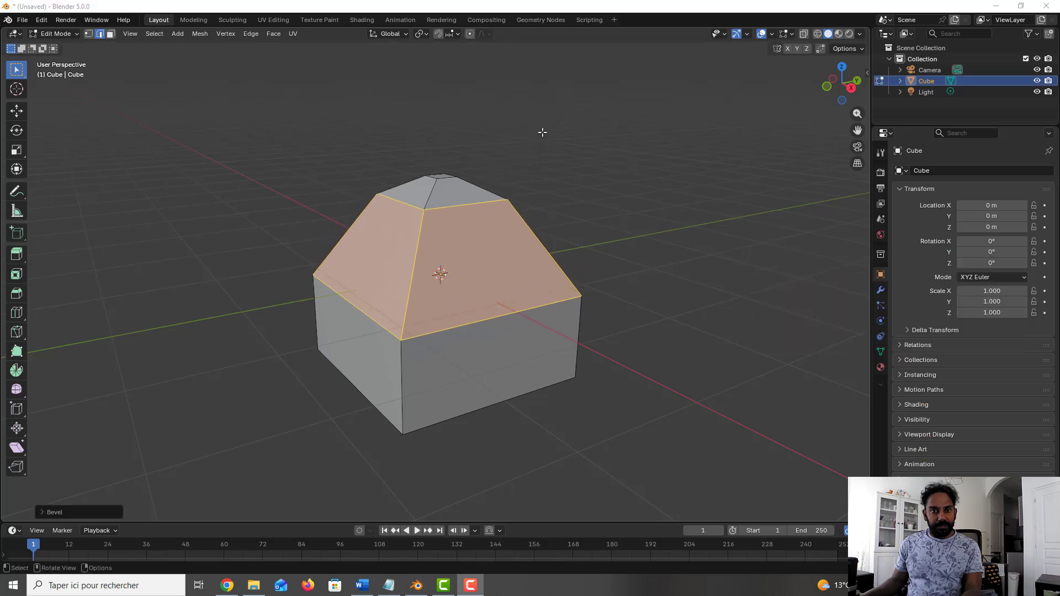
# Step: Set the bevel to 3 segments and clear the selection
pyautogui.click(66, 511)
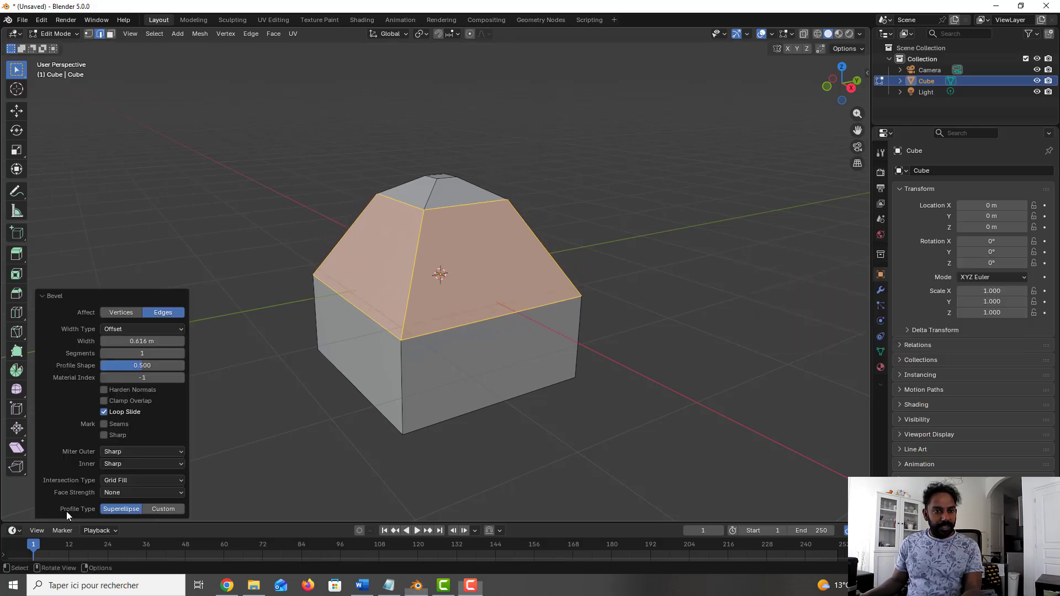
pyautogui.click(181, 353)
pyautogui.click(181, 353)
pyautogui.click(181, 353)
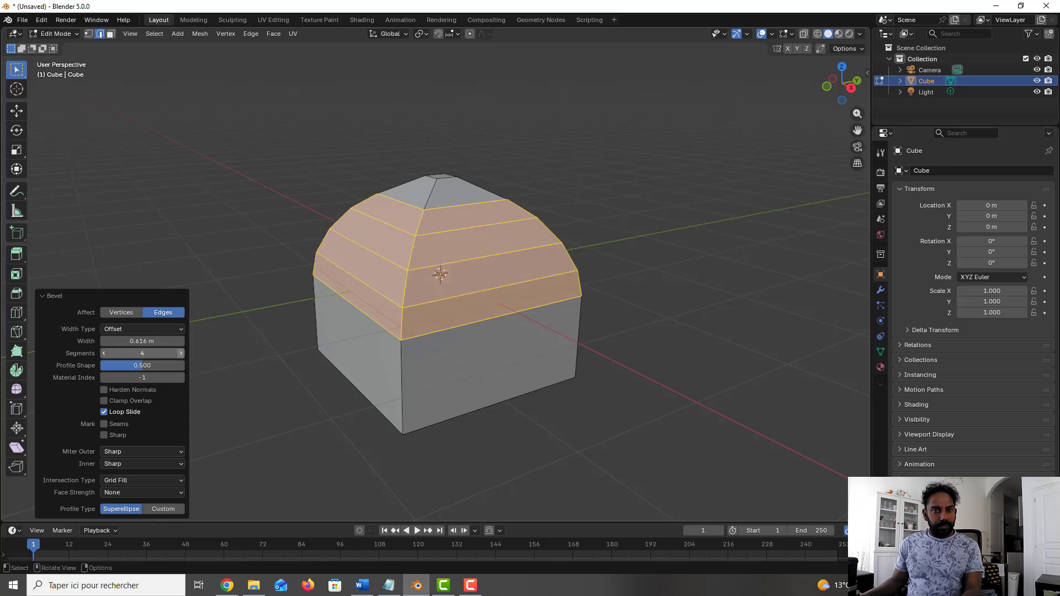
pyautogui.click(105, 353)
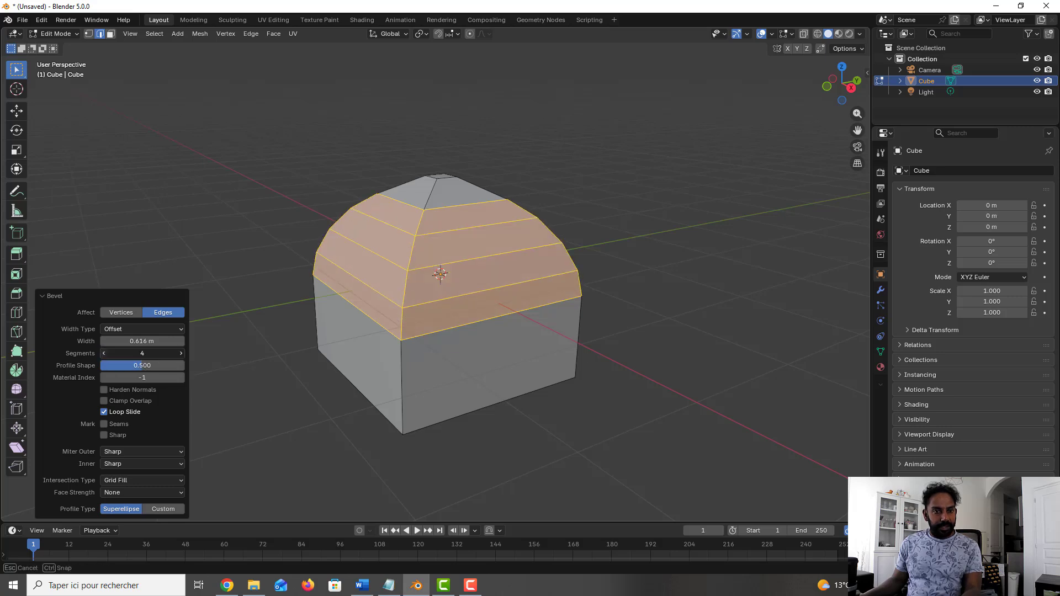
pyautogui.click(525, 180)
# Step: Select the small face at the peak of the dome and merge its vertices at center
pyautogui.moveTo(490, 181); pyautogui.dragTo(191, 129, button='middle')
pyautogui.press('3')
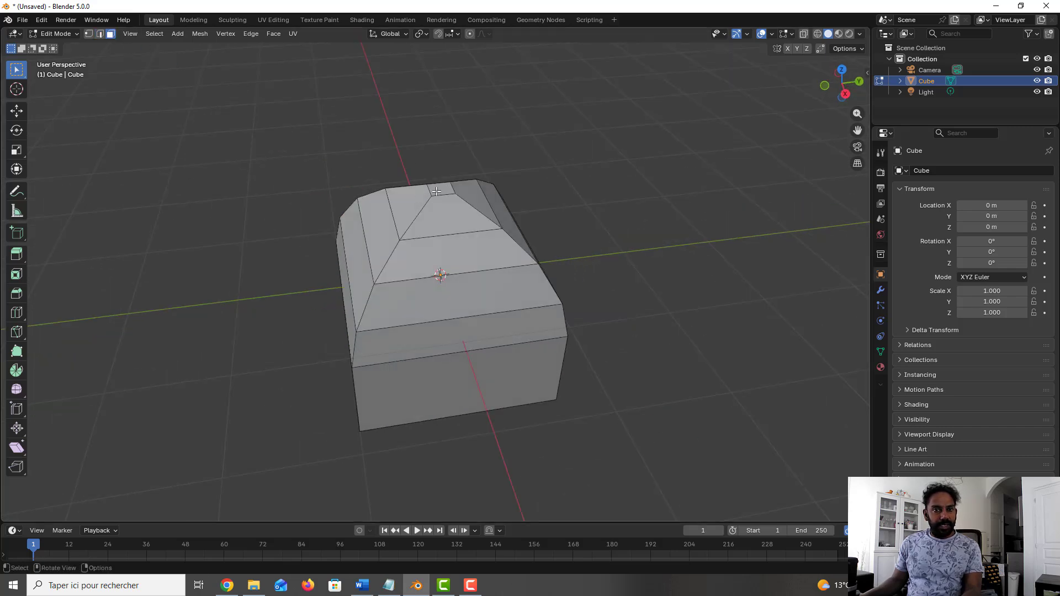
pyautogui.click(436, 192)
pyautogui.moveTo(437, 192); pyautogui.dragTo(448, 180, button='middle')
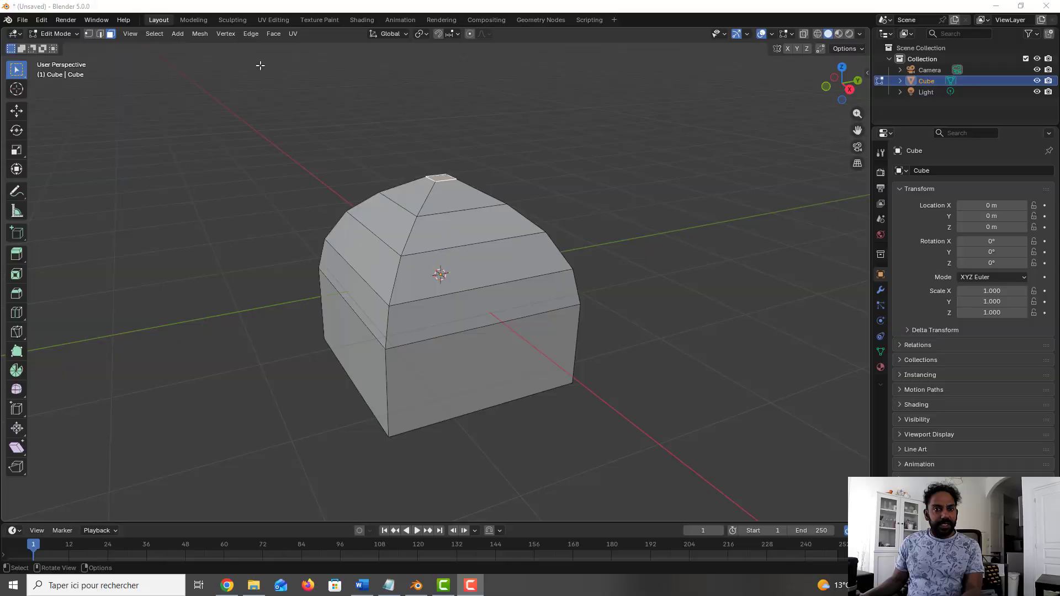
pyautogui.click(199, 34)
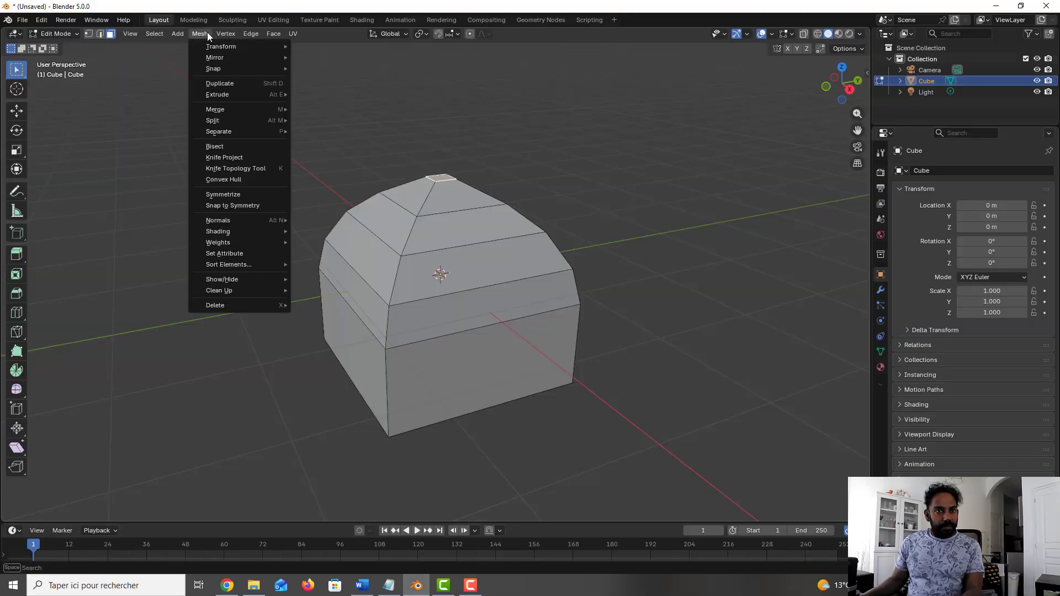
pyautogui.moveTo(228, 111)
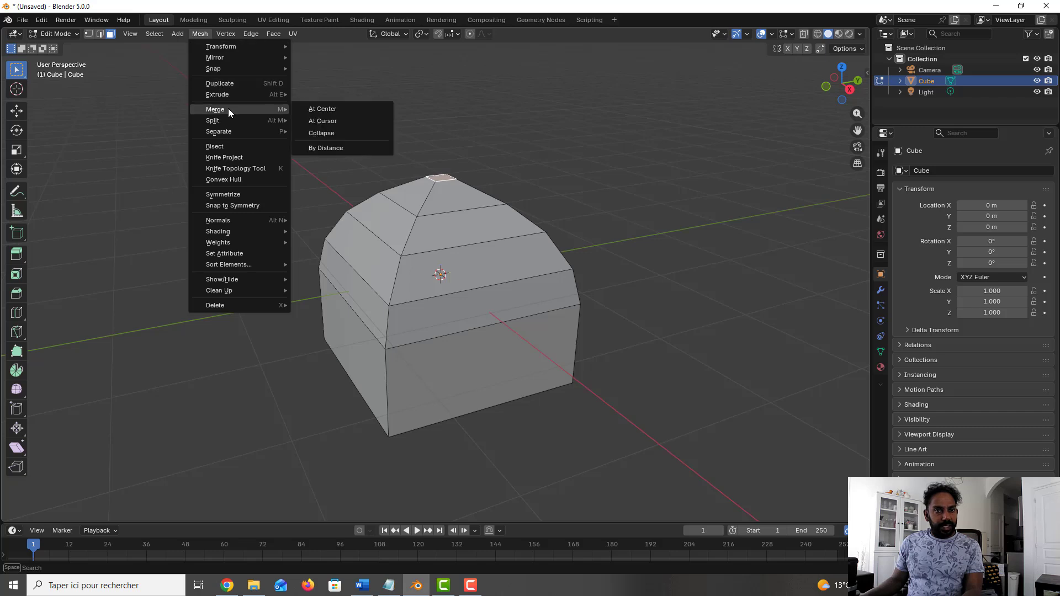
pyautogui.click(298, 107)
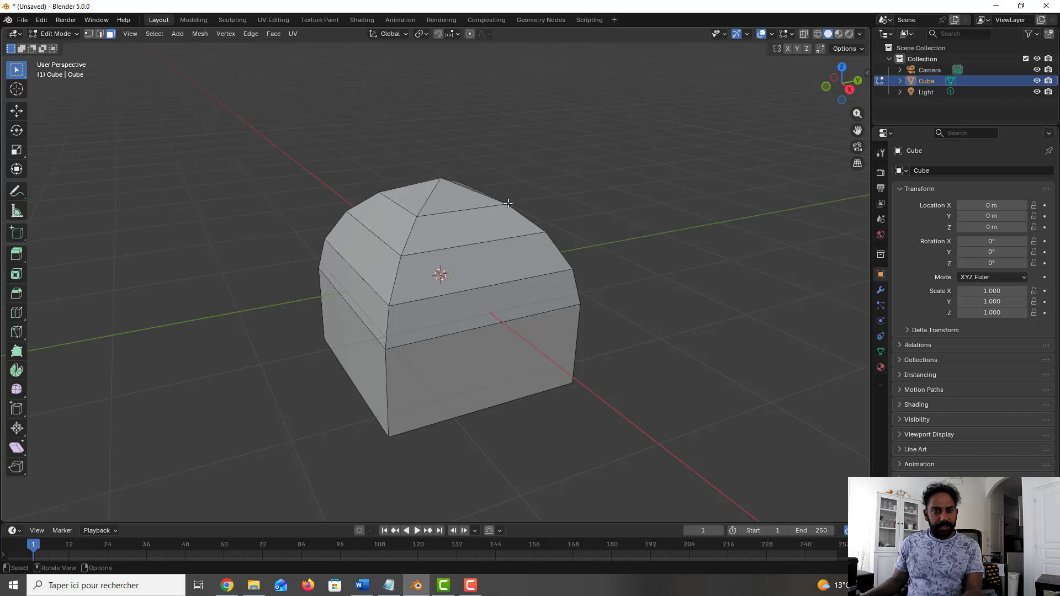
# Step: Add a Subdivision Surface modifier to the dome in Object Mode and set its viewport level to 2
pyautogui.scroll(-1, 501, 182)
pyautogui.scroll(1, 504, 198)
pyautogui.scroll(-1, 508, 215)
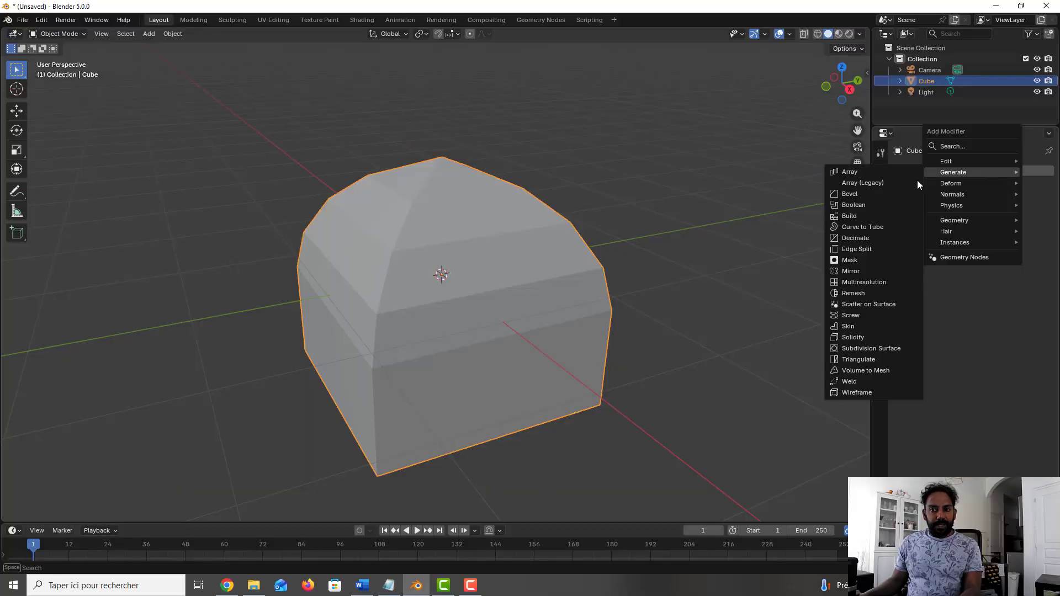
pyautogui.click(869, 348)
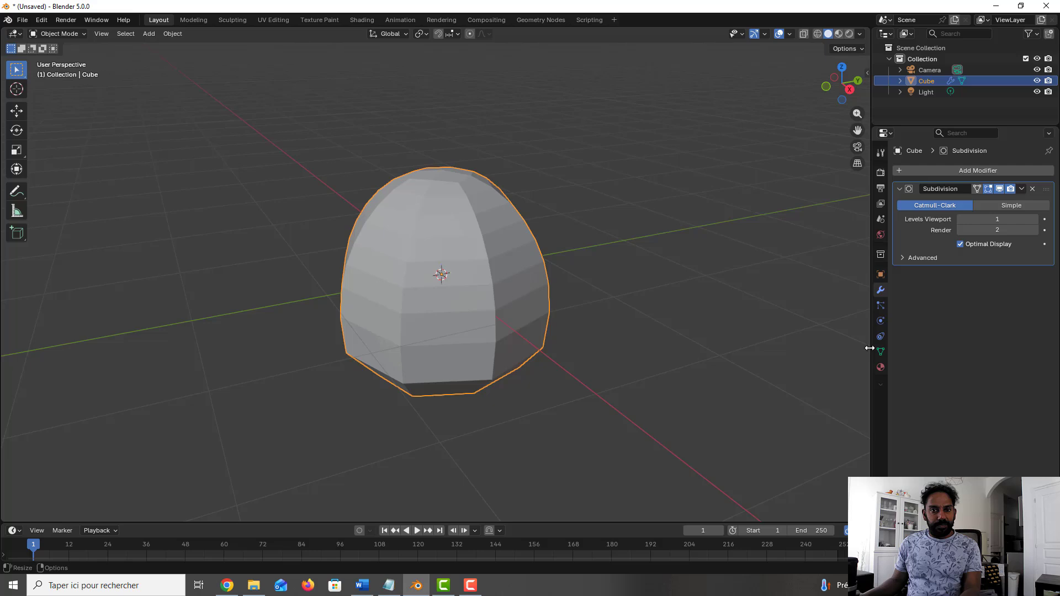
pyautogui.click(1037, 221)
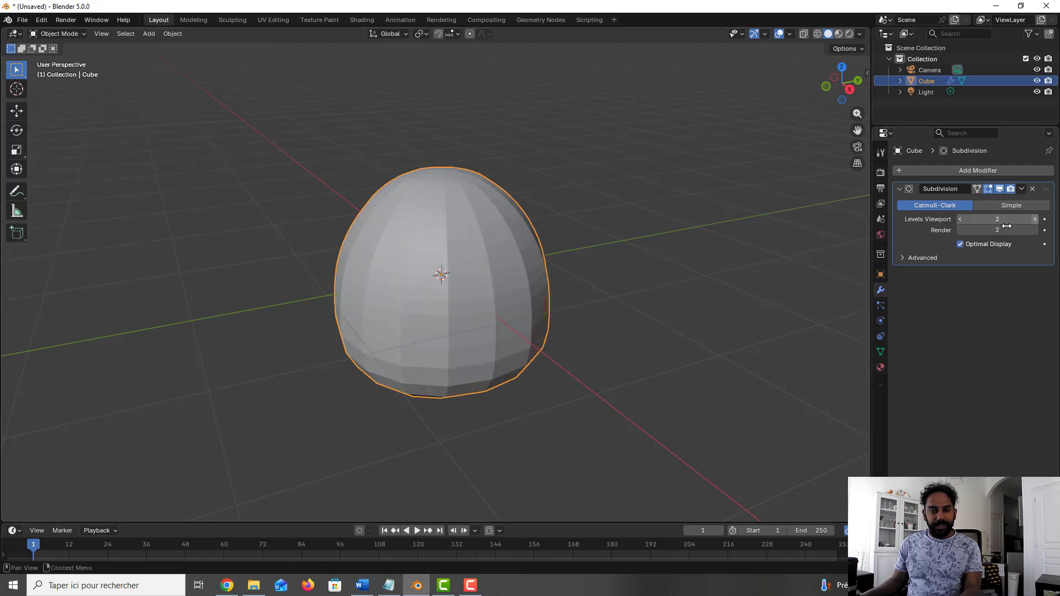
# Step: Add a loop cut around the lower walls in Edit Mode, slid down near the base at a factor of about 0.918, and return to Object Mode
pyautogui.moveTo(612, 289); pyautogui.dragTo(628, 267, button='middle')
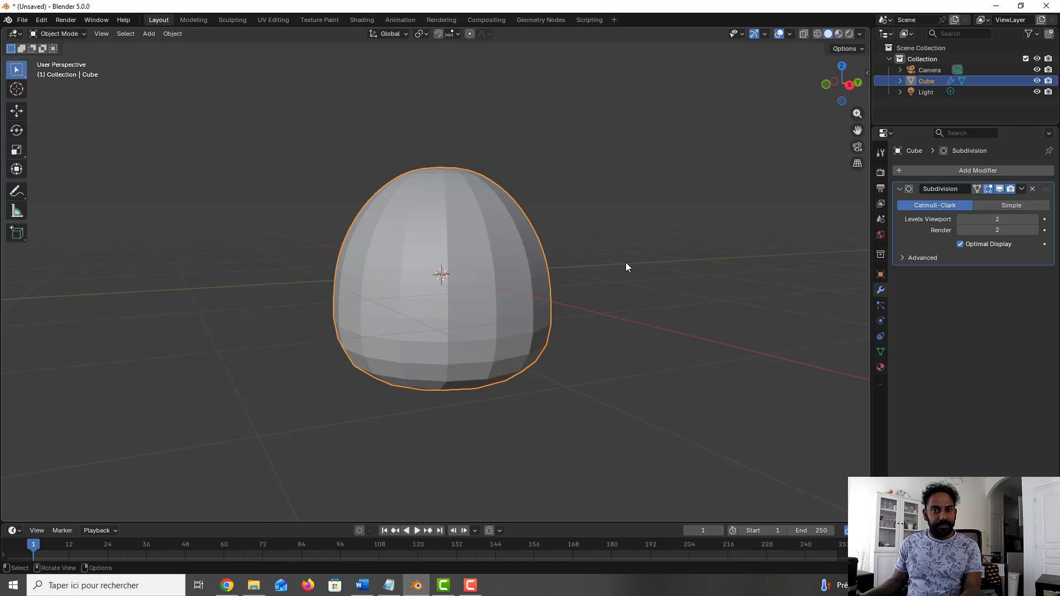
pyautogui.press('Tab')
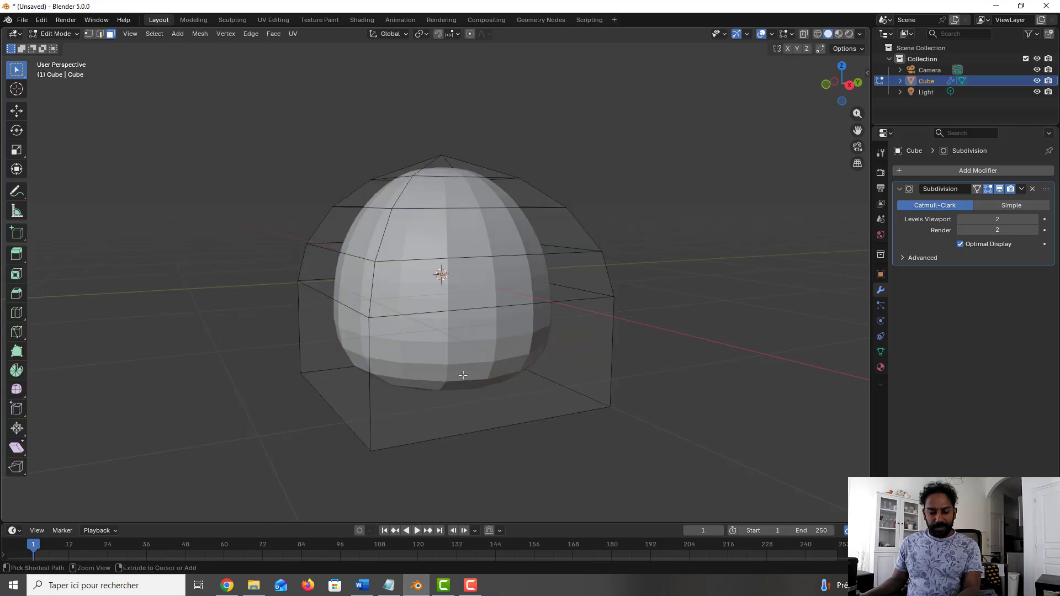
pyautogui.hotkey('ctrl', 'r')
pyautogui.click(370, 417)
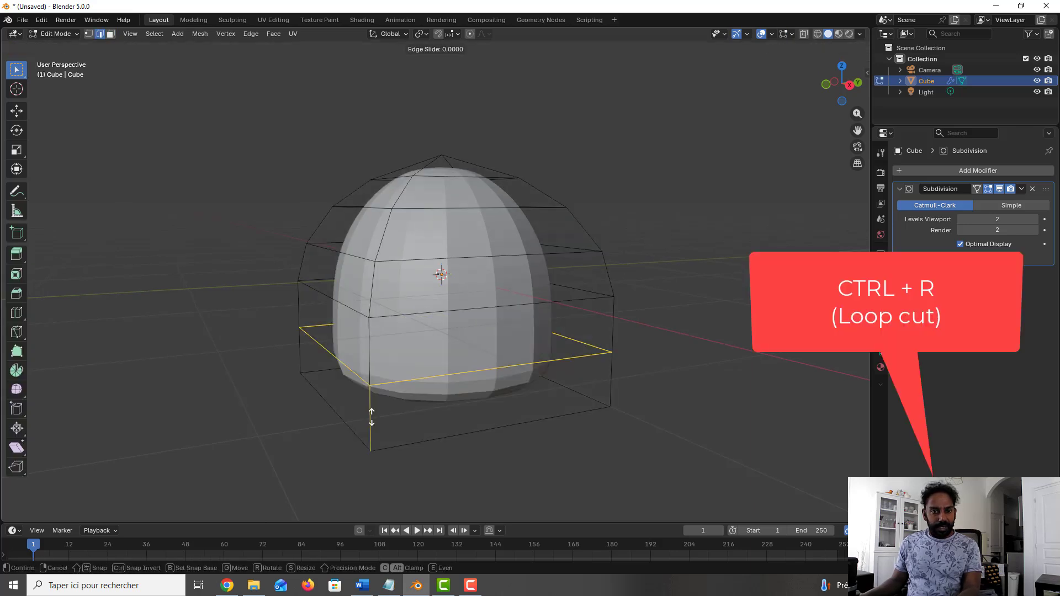
pyautogui.click(419, 442)
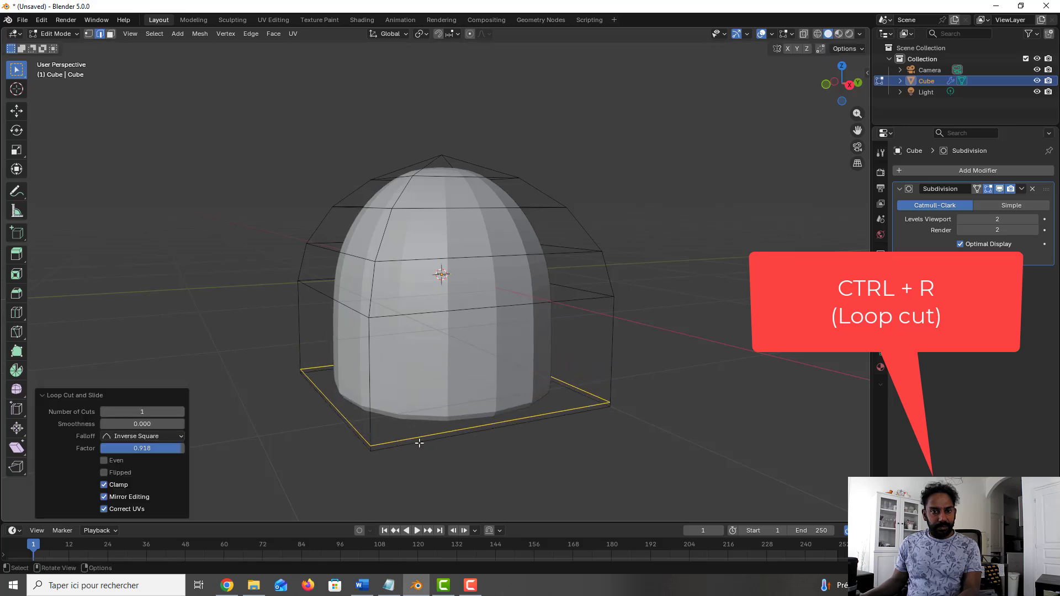
pyautogui.press('Tab')
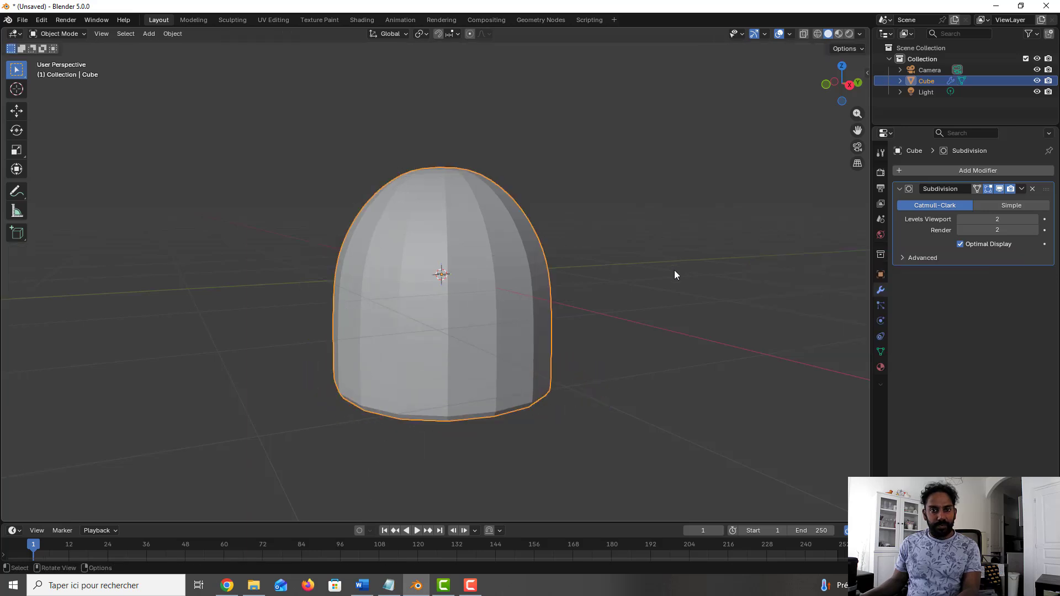
# Step: Apply Shade Auto Smooth to the subdivided dome
pyautogui.moveTo(674, 275); pyautogui.dragTo(641, 285, button='middle')
pyautogui.rightClick(463, 241)
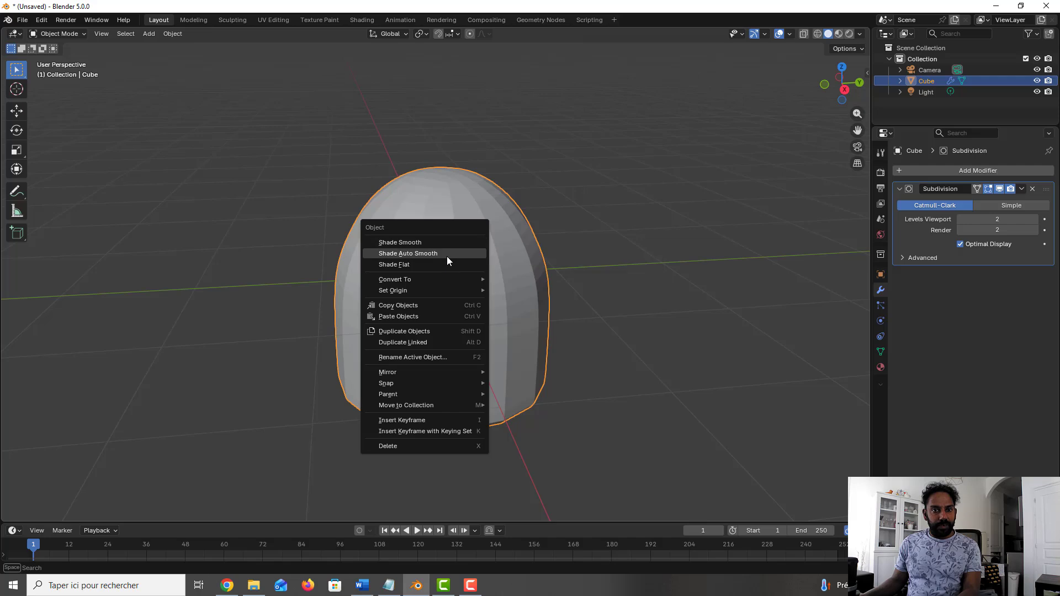
pyautogui.click(447, 254)
pyautogui.moveTo(487, 252)
pyautogui.mouseDown(button='middle')
pyautogui.moveTo(532, 235)
pyautogui.moveTo(474, 241)
pyautogui.mouseUp(button='middle')
pyautogui.scroll(-3, 474, 240)
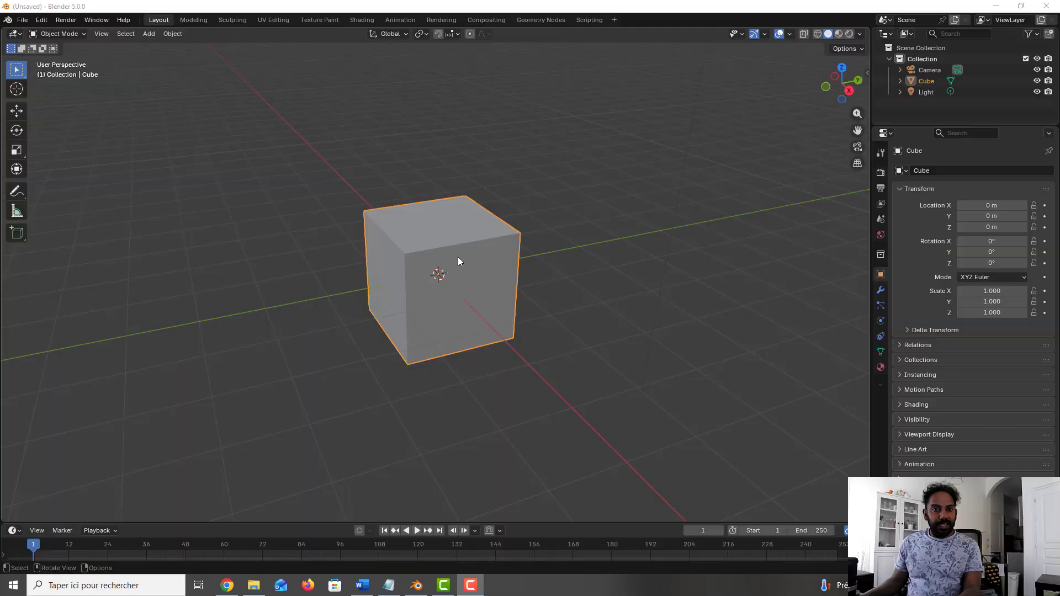
# Step: Make an independent copy of the default cube and move it about 4.17 m along the Y axis
pyautogui.click(448, 243)
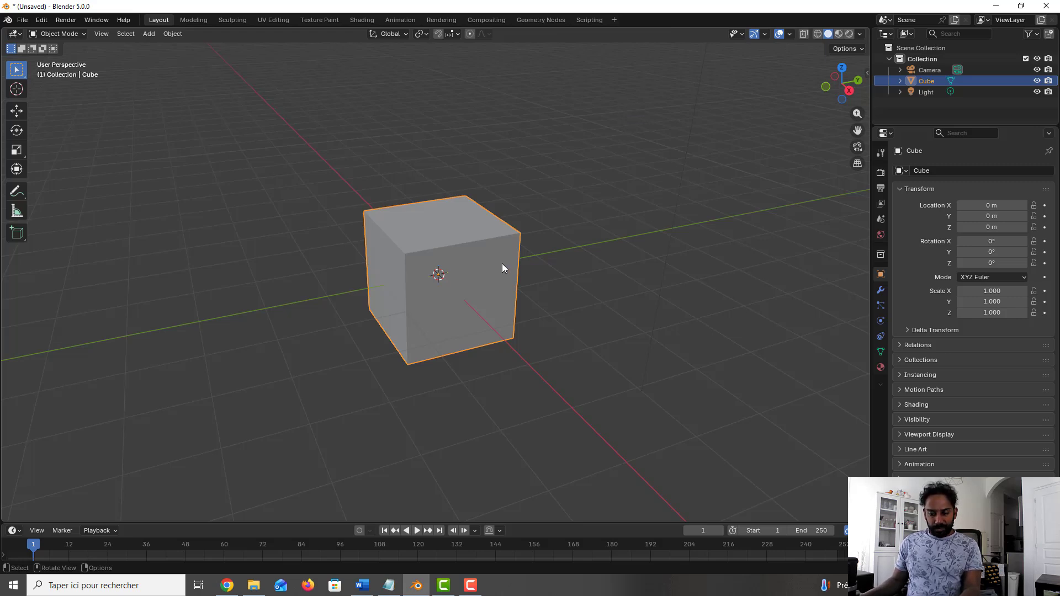
pyautogui.hotkey('shift', 'd')
pyautogui.press('Escape')
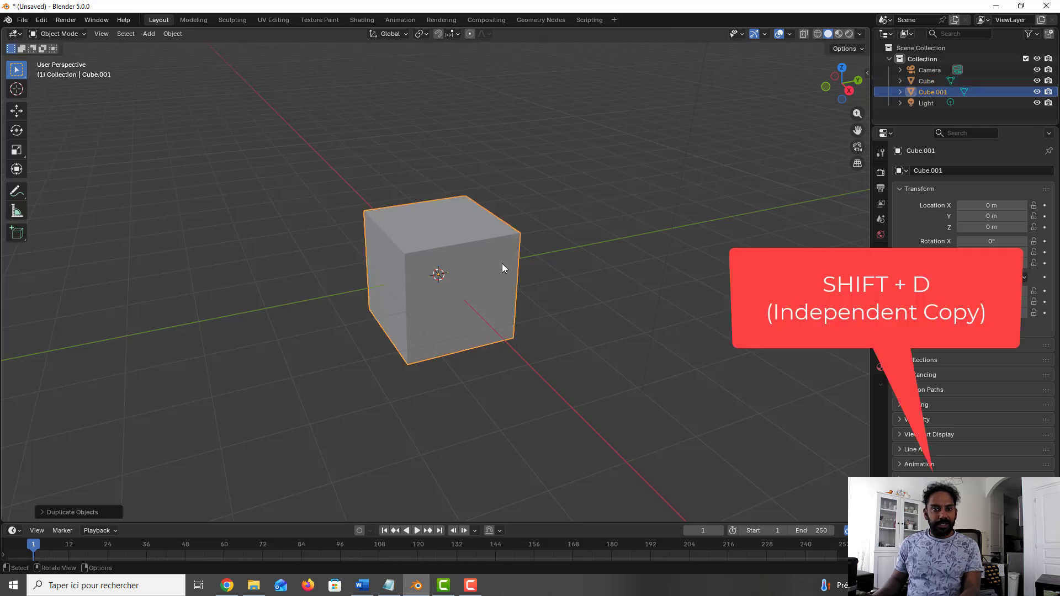
pyautogui.press('g')
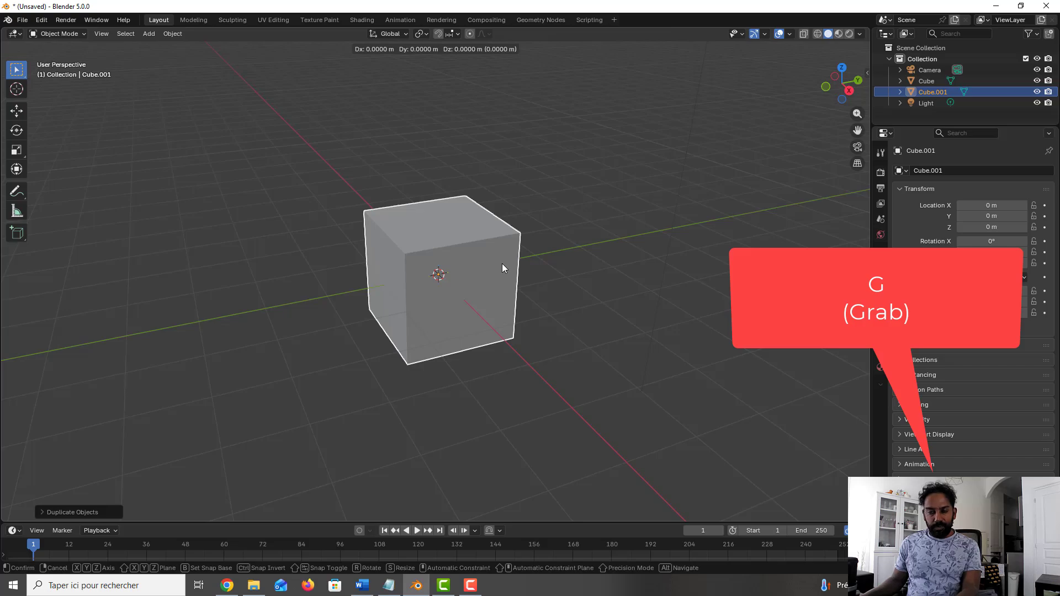
pyautogui.press('y')
pyautogui.click(695, 246)
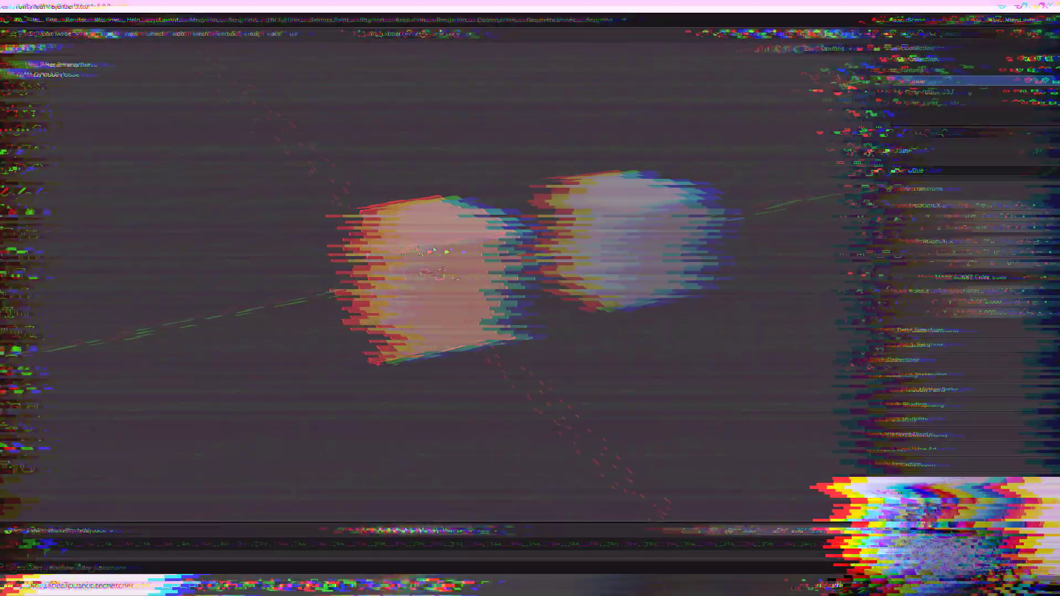
# Step: Move the original cube's rear top corner vertex upward and inward in Edit Mode, and return to Object Mode
pyautogui.press('Tab')
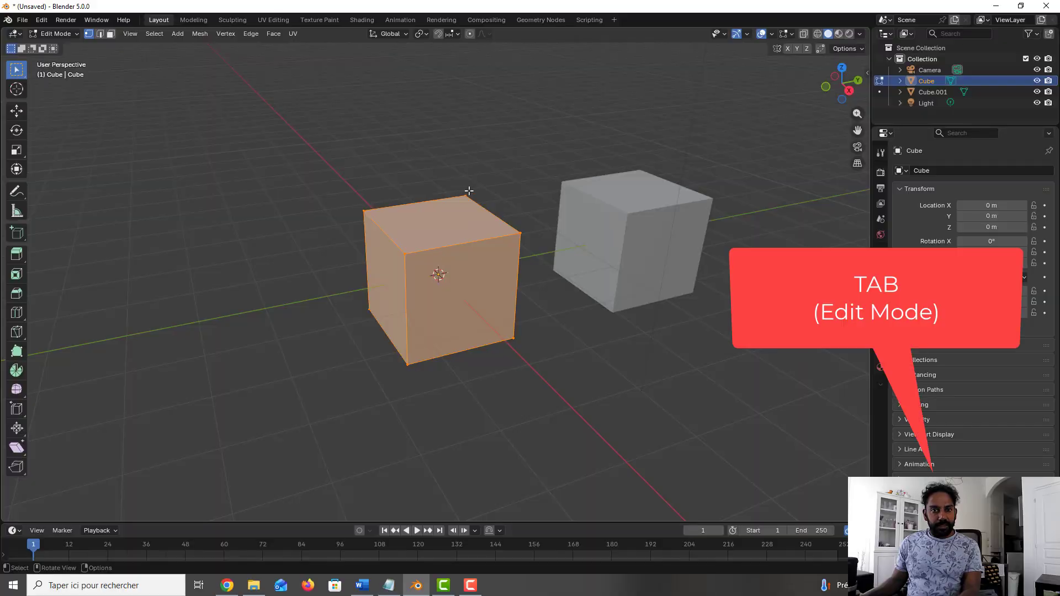
pyautogui.click(463, 195)
pyautogui.press('g')
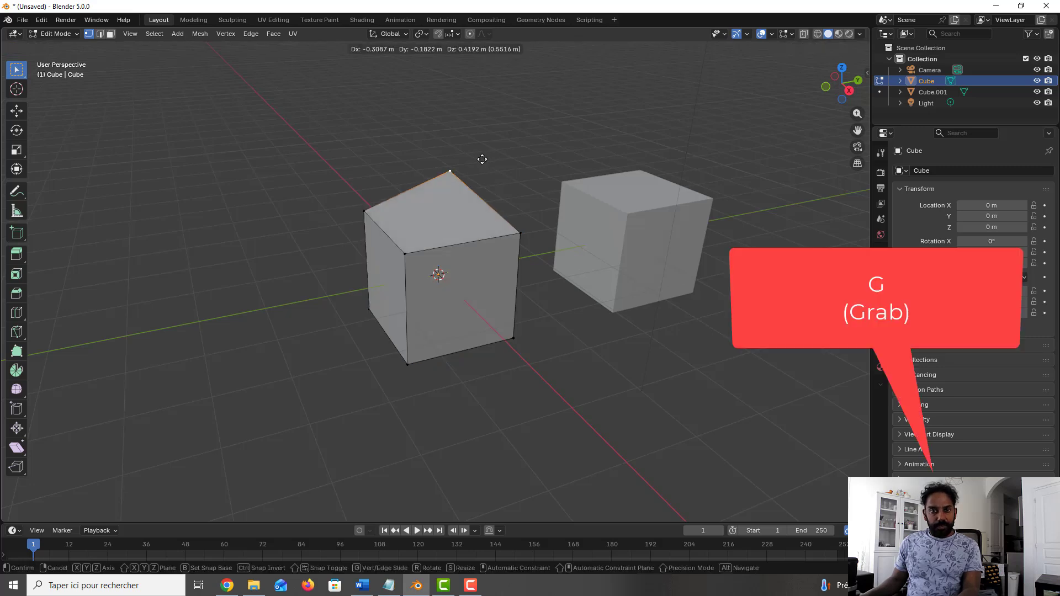
pyautogui.click(470, 158)
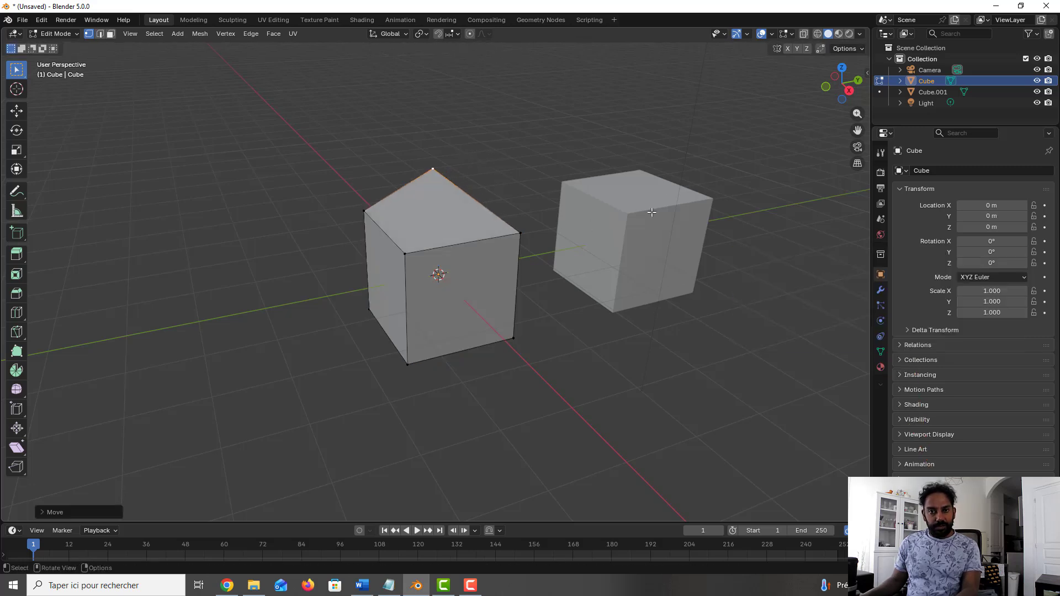
pyautogui.press('Tab')
pyautogui.click(606, 302)
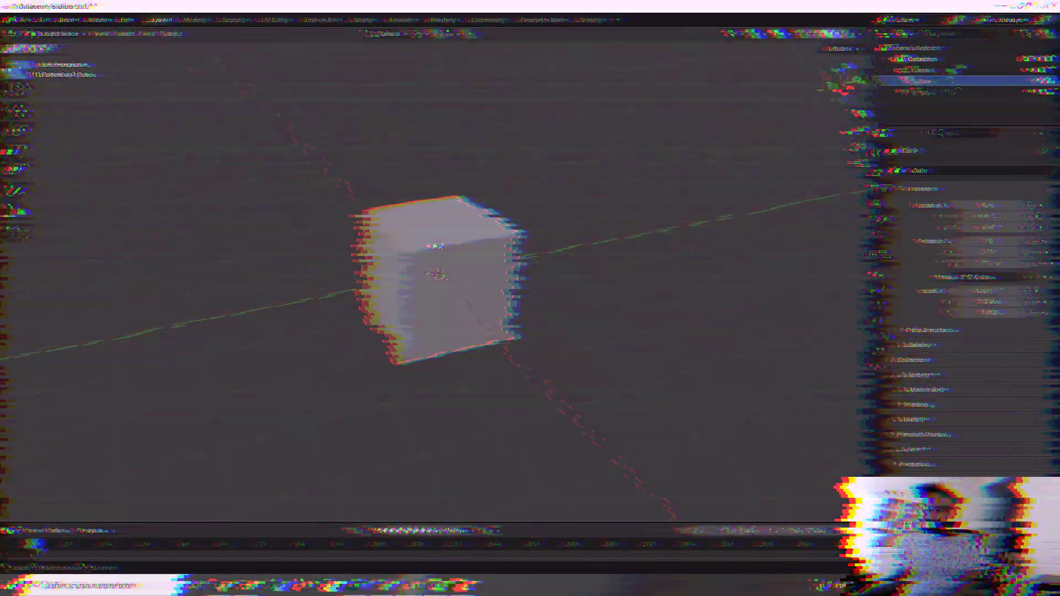
# Step: Make a linked duplicate of the default cube and move it away along the Y axis
pyautogui.hotkey('alt', 'd')
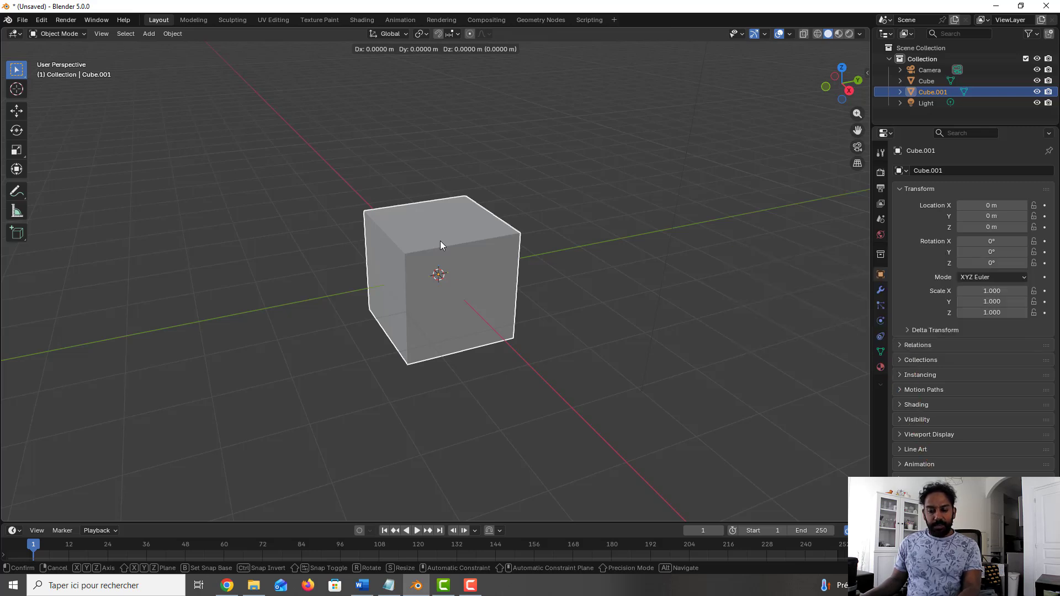
pyautogui.press('y')
pyautogui.click(448, 245)
# Step: Raise the rear top corner vertex of the original cube into a peak in Edit Mode to reshape both linked cubes
pyautogui.click(433, 241)
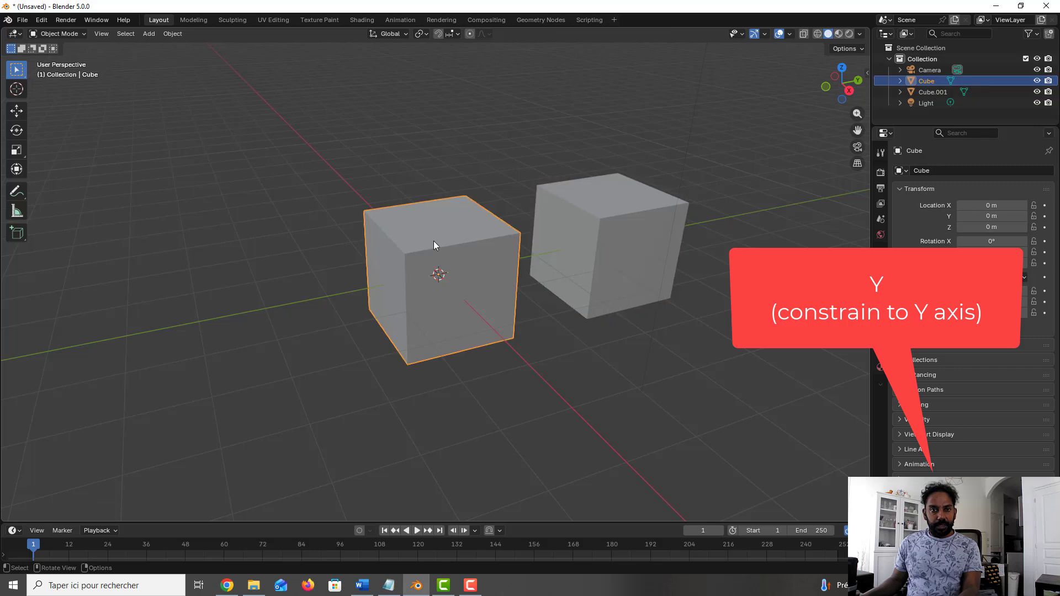
pyautogui.press('Tab')
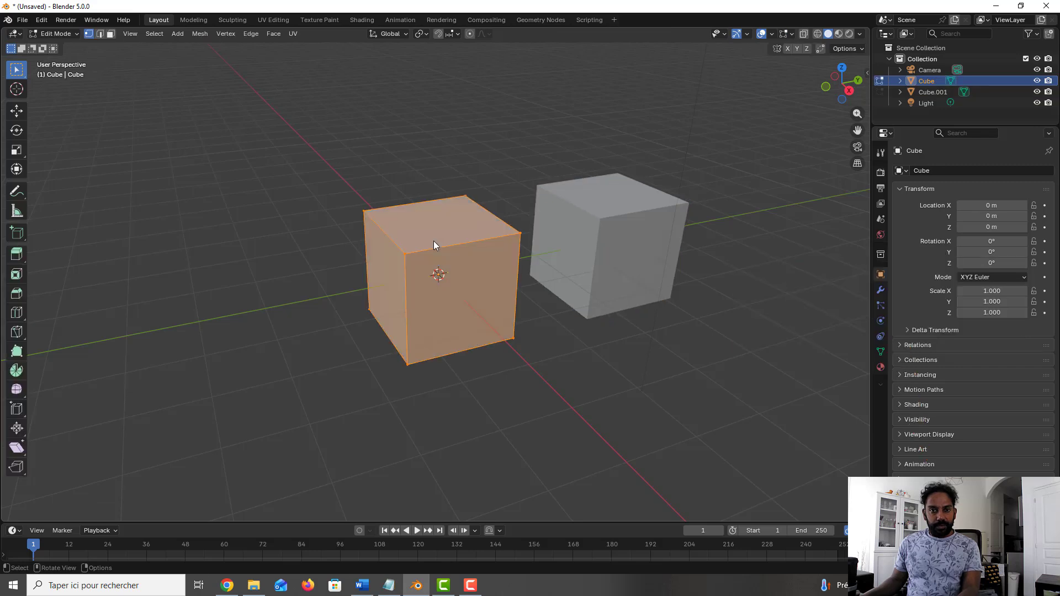
pyautogui.click(479, 189)
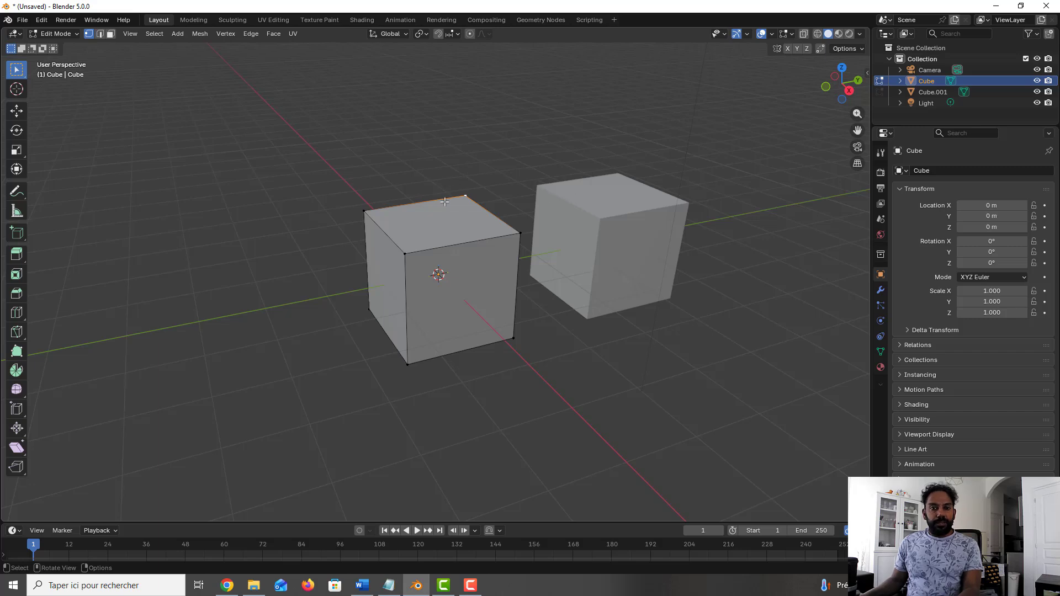
pyautogui.press('g')
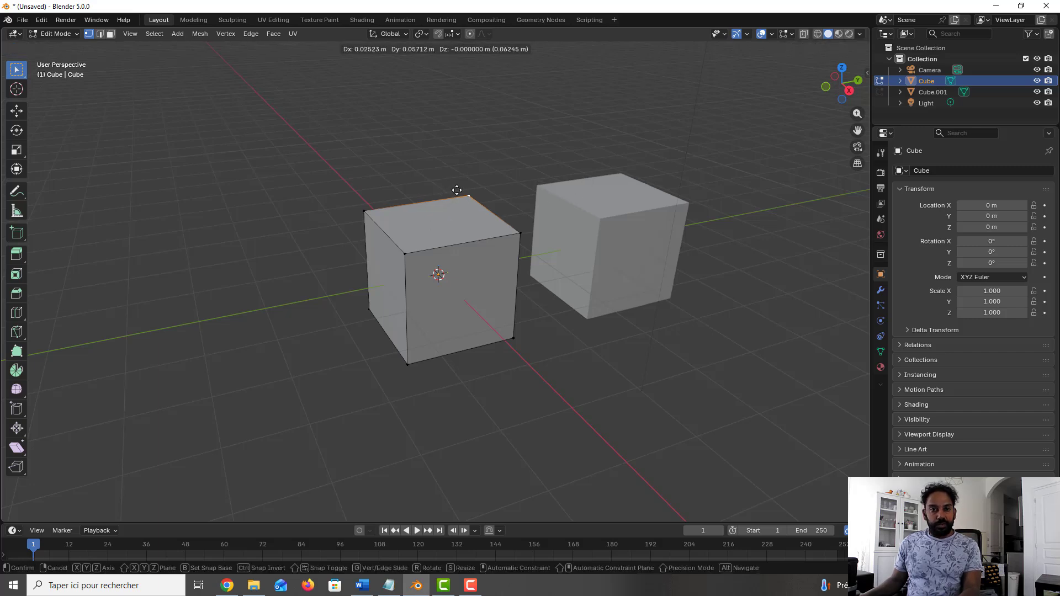
pyautogui.click(413, 163)
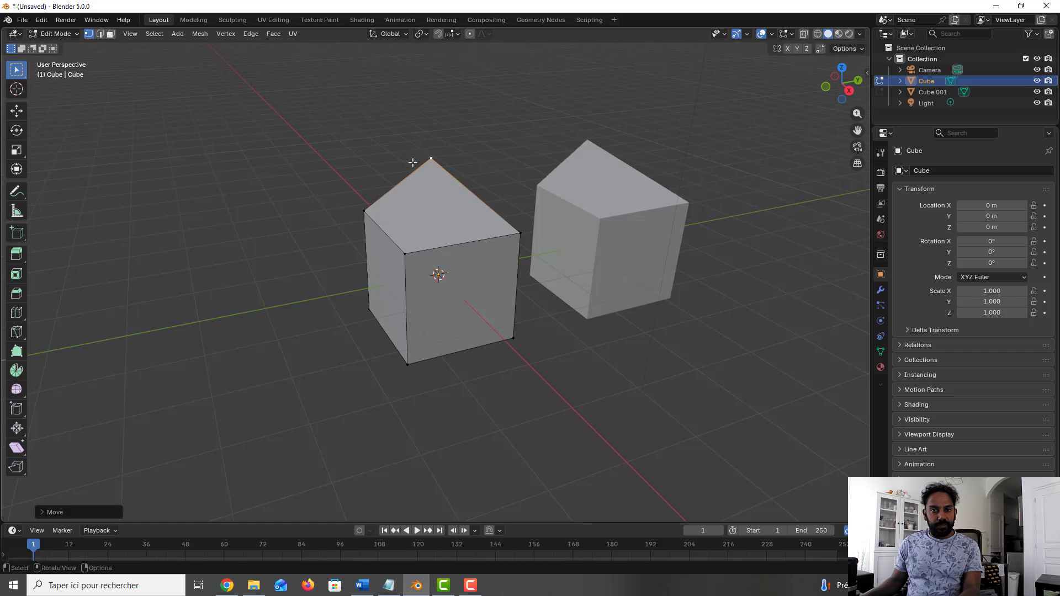
pyautogui.moveTo(651, 216); pyautogui.dragTo(635, 222, button='middle')
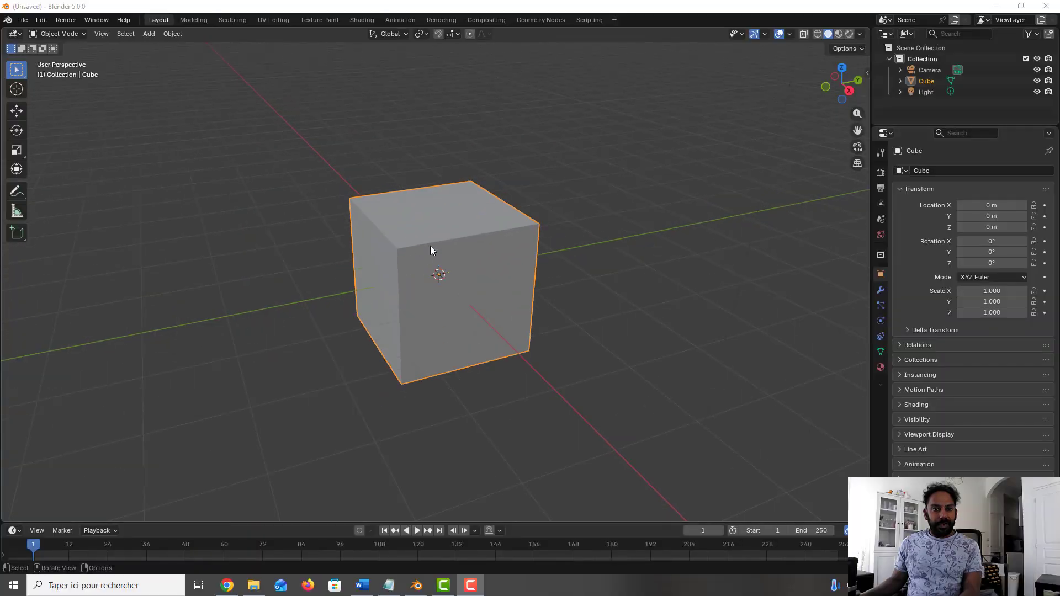
# Step: Scale the four top vertices of the cube in Edit Mode on every axis except Y
pyautogui.press('Tab')
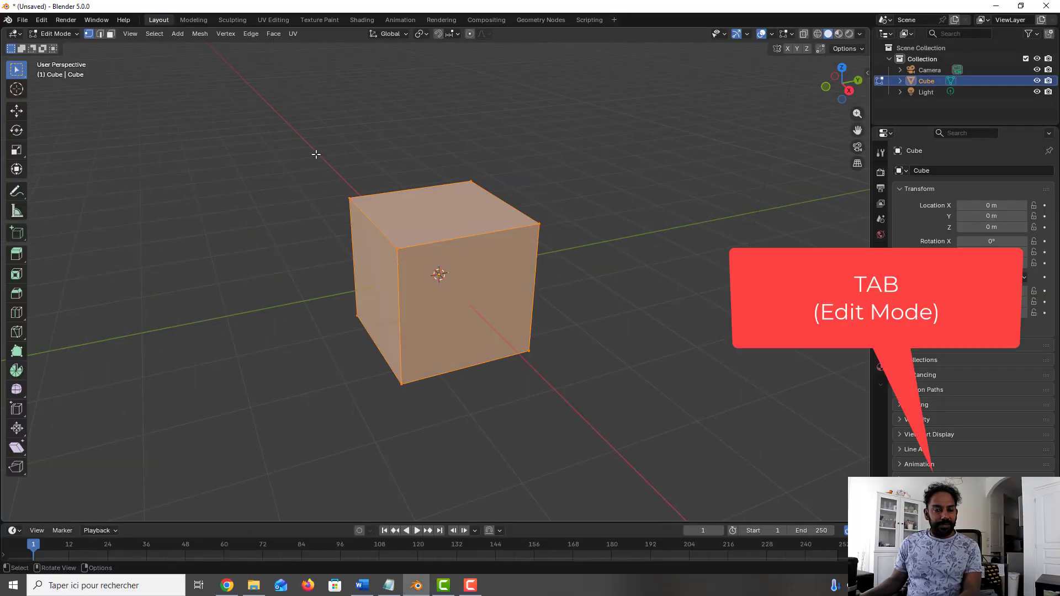
pyautogui.moveTo(249, 115); pyautogui.dragTo(565, 252)
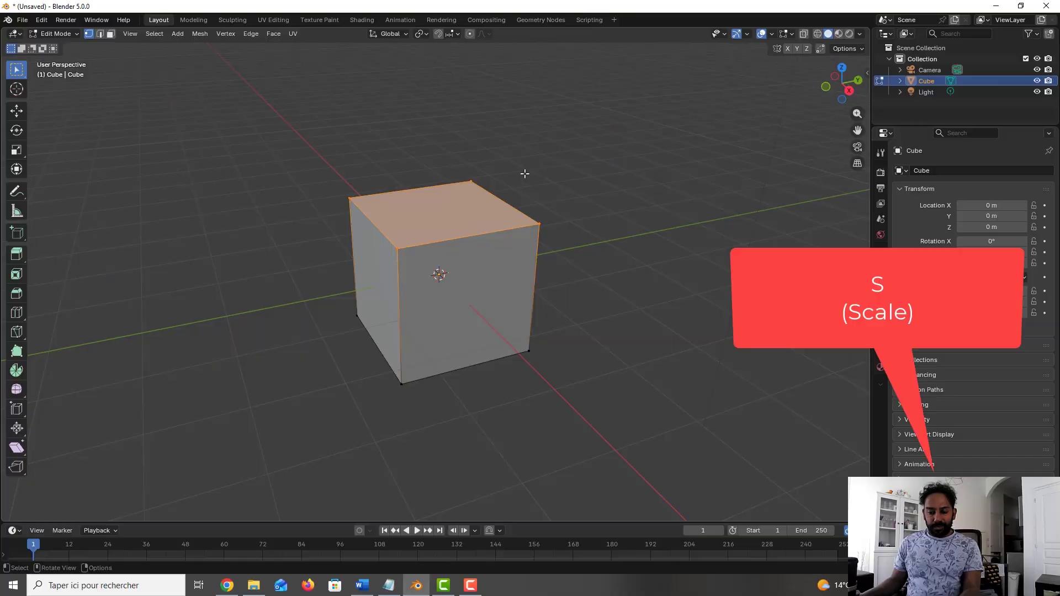
pyautogui.press('s')
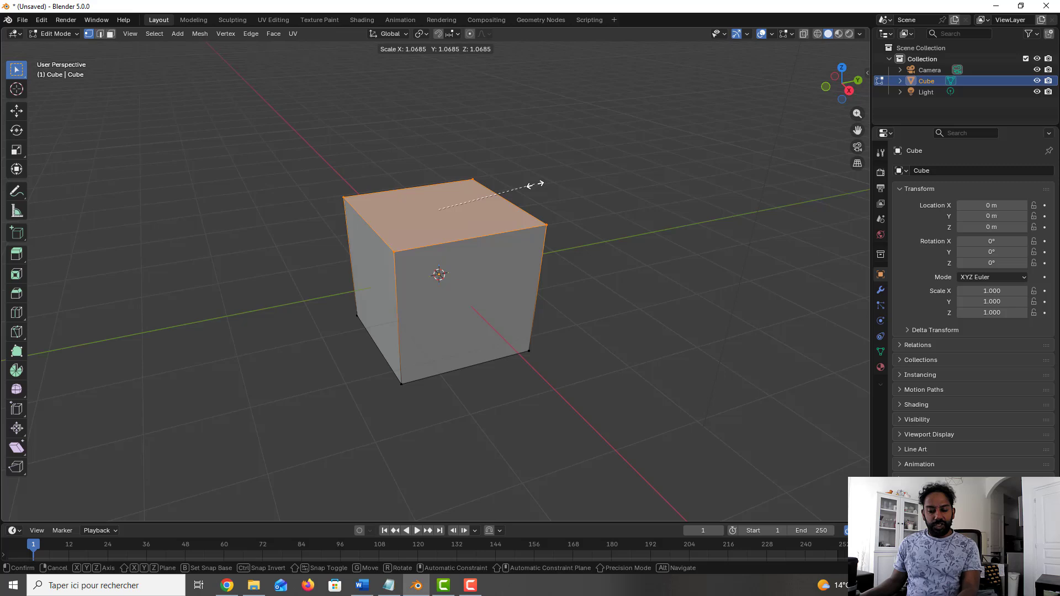
pyautogui.hotkey('shift', 'y')
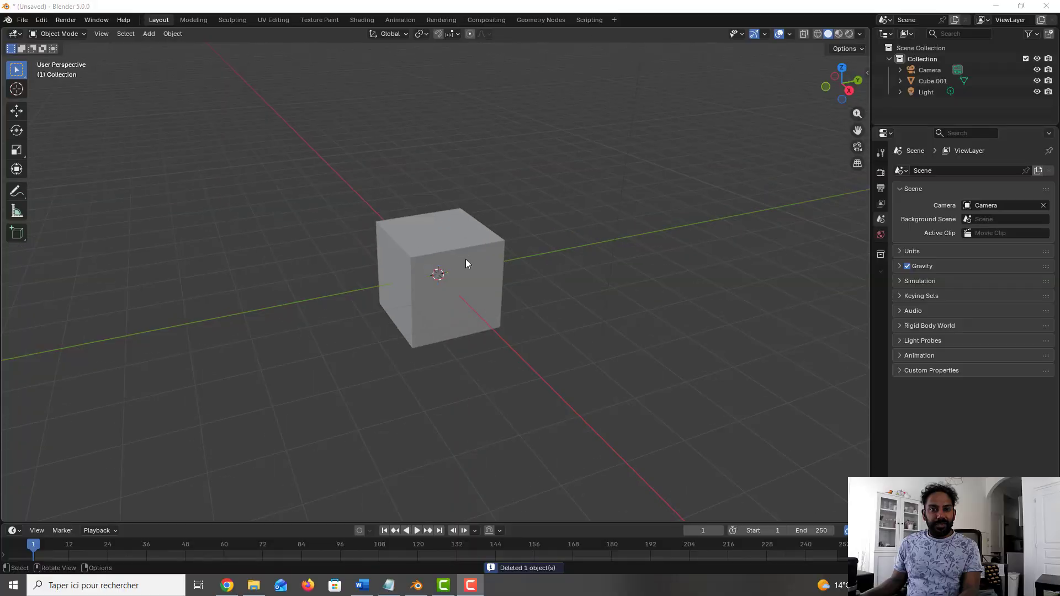
# Step: Make an independent copy of the cube at the world origin and move the copy along the Y axis
pyautogui.click(486, 256)
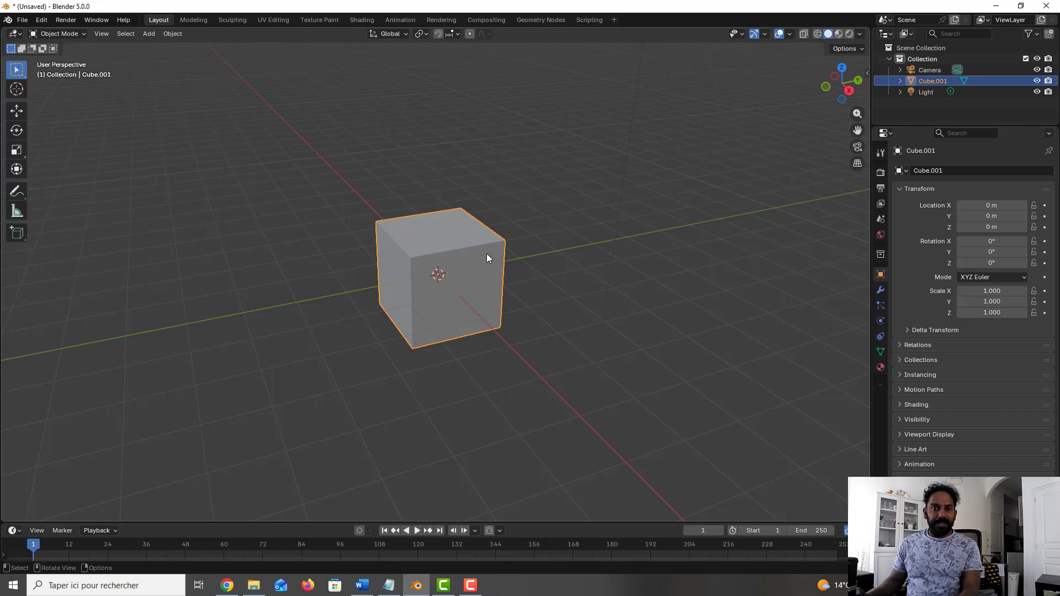
pyautogui.hotkey('shift', 'd')
pyautogui.press('Escape')
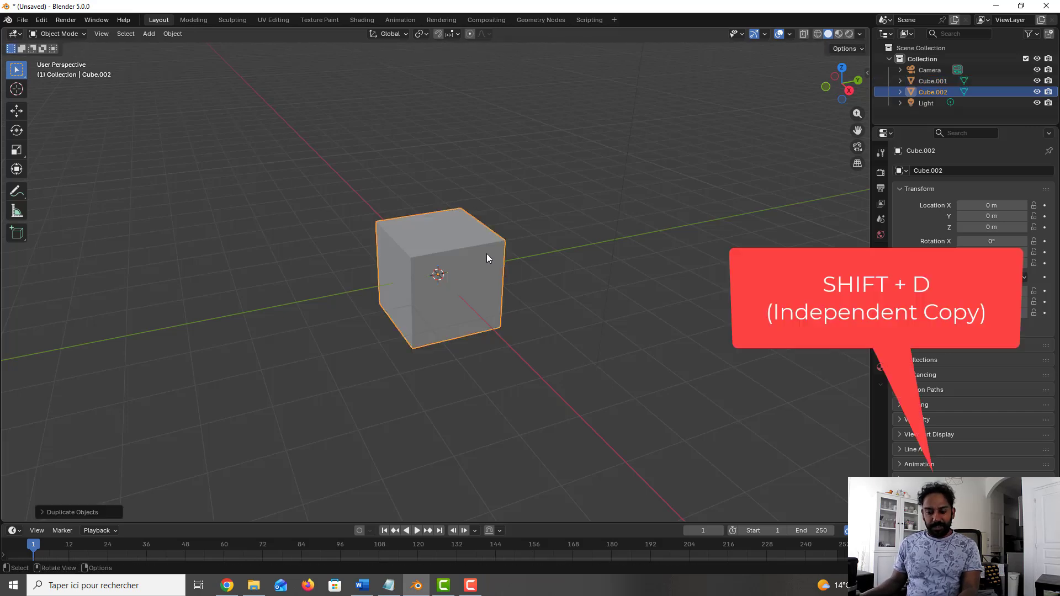
pyautogui.press('g')
pyautogui.press('y')
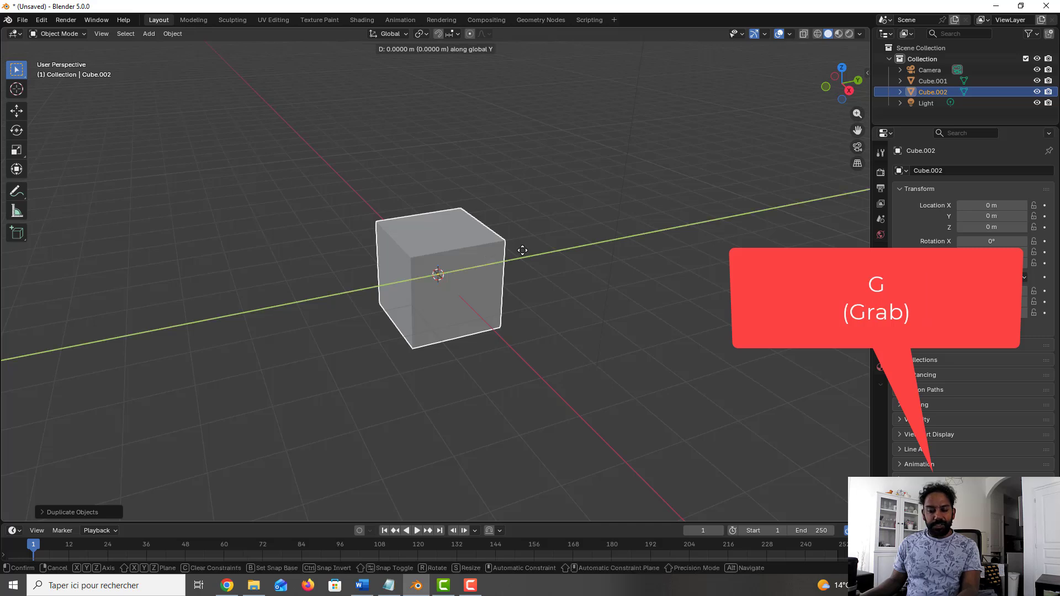
pyautogui.click(600, 280)
# Step: Isolate the original cube in Local View and enter Edit Mode
pyautogui.click(448, 251)
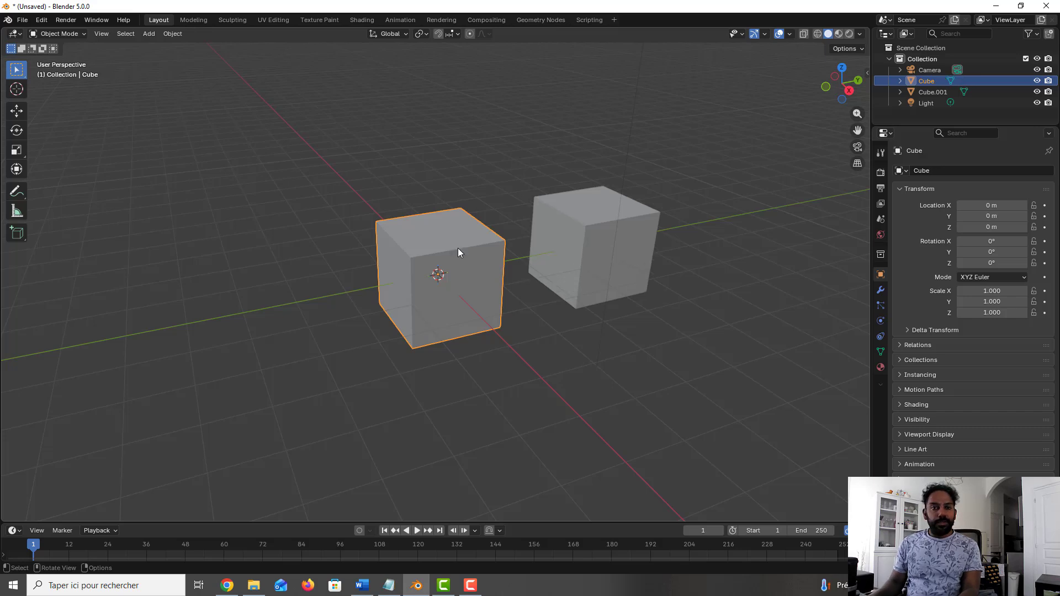
pyautogui.press('/')
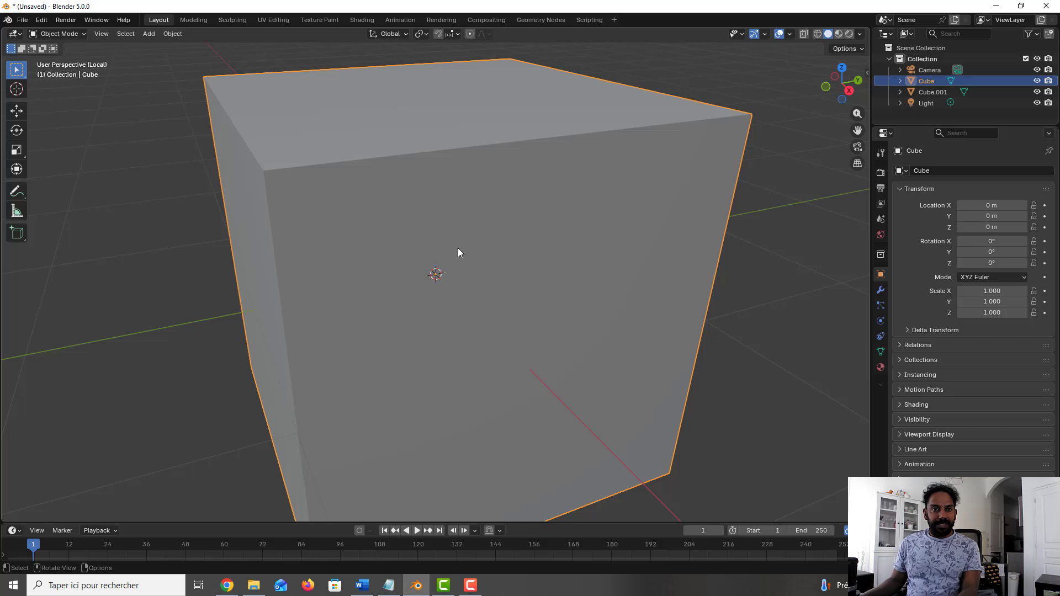
pyautogui.press('Tab')
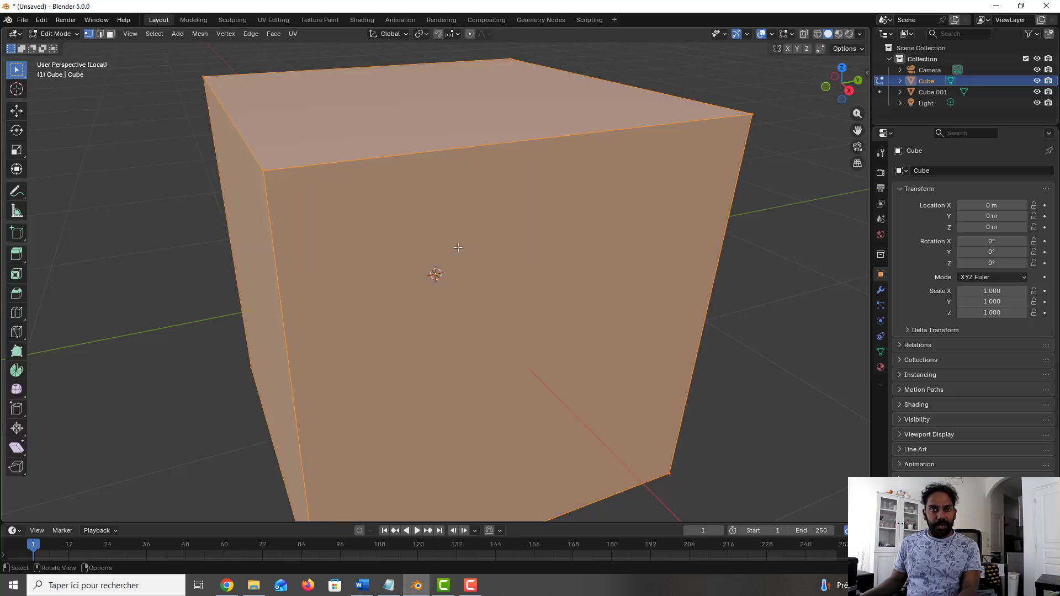
pyautogui.scroll(-3, 458, 252)
pyautogui.scroll(-2, 318, 175)
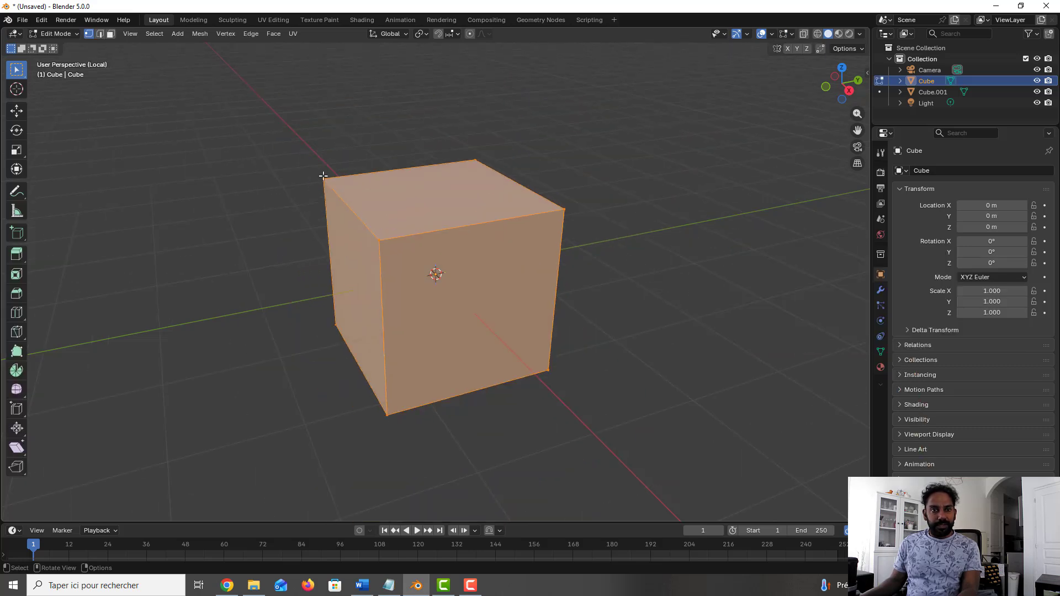
# Step: Move the isolated cube's far-left top corner vertex slightly inward, return to Object Mode, and leave Local View
pyautogui.click(323, 177)
pyautogui.press('g')
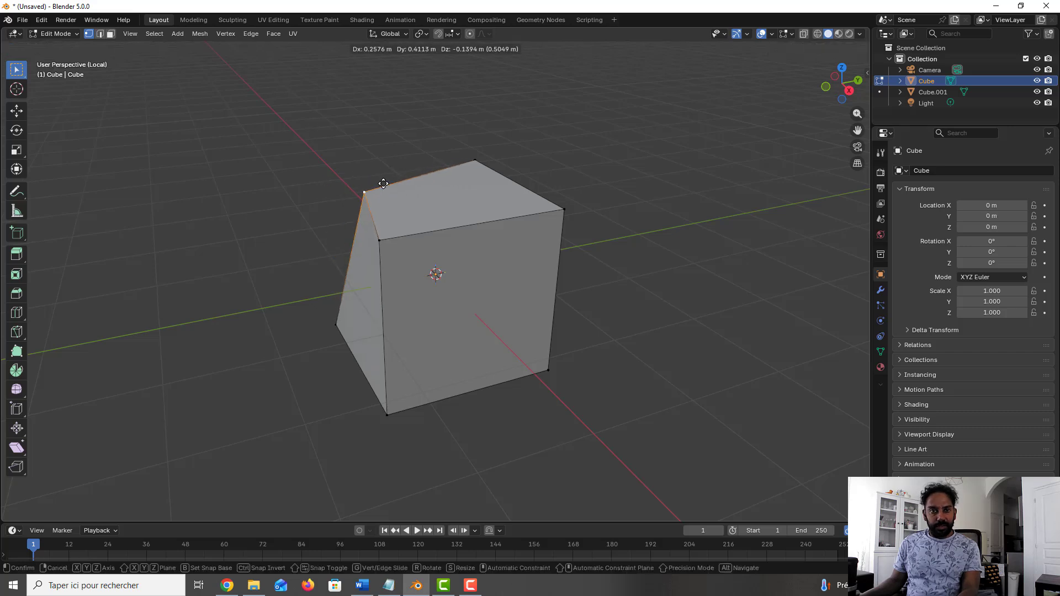
pyautogui.click(445, 214)
pyautogui.press('Tab')
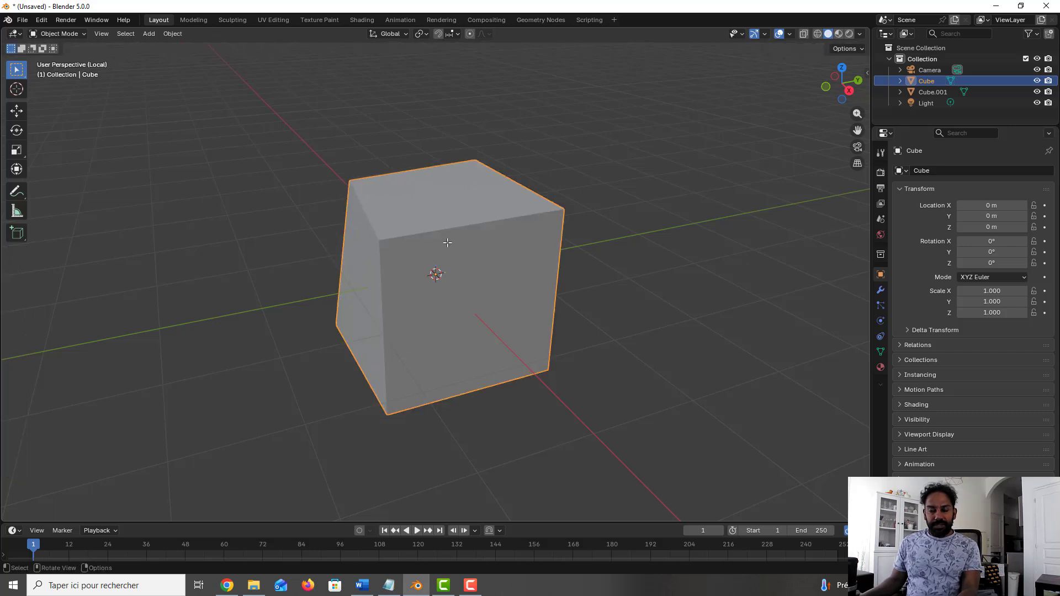
pyautogui.press('KP_Divide')
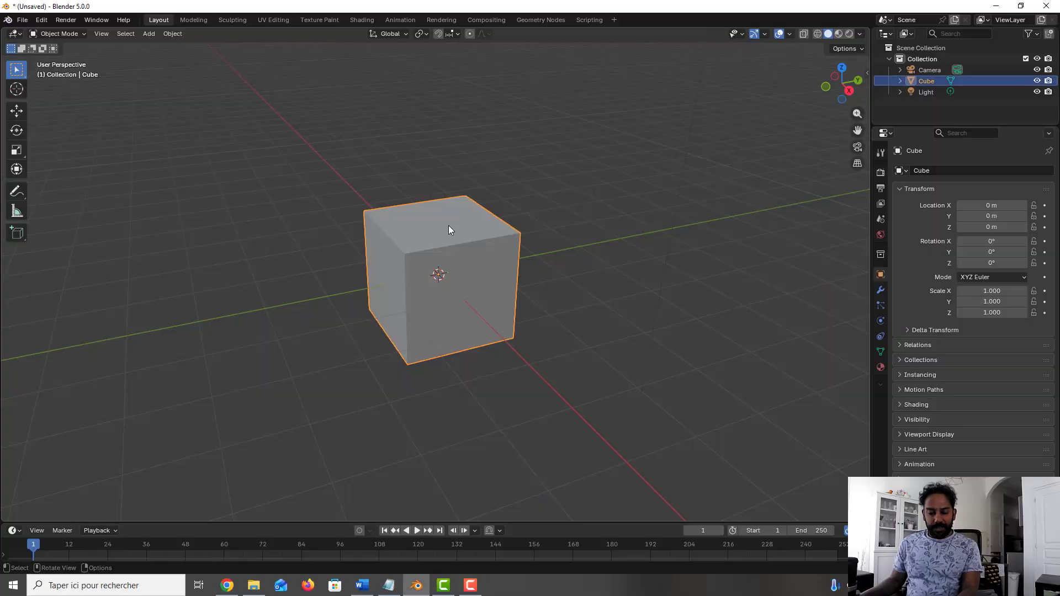
# Step: Hide the cube's top face in Edit Mode, and reveal the hidden geometry again
pyautogui.press('Tab')
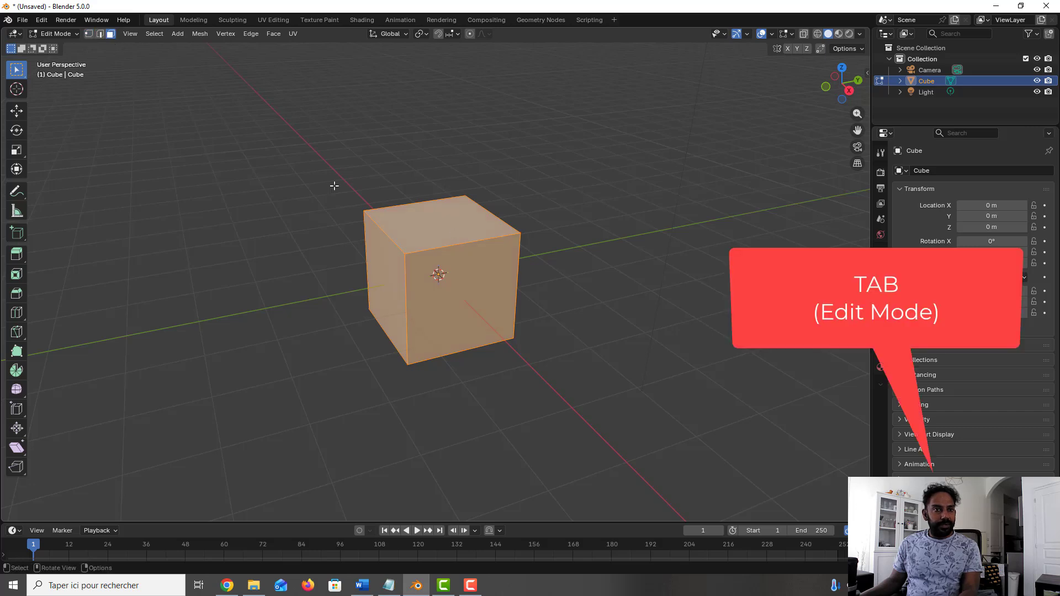
pyautogui.click(483, 223)
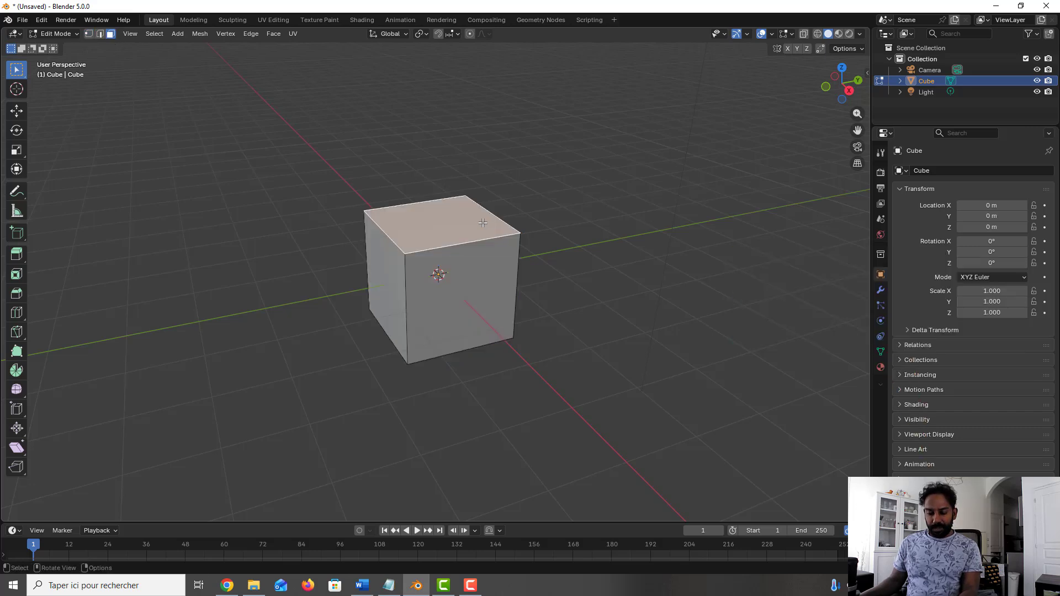
pyautogui.press('h')
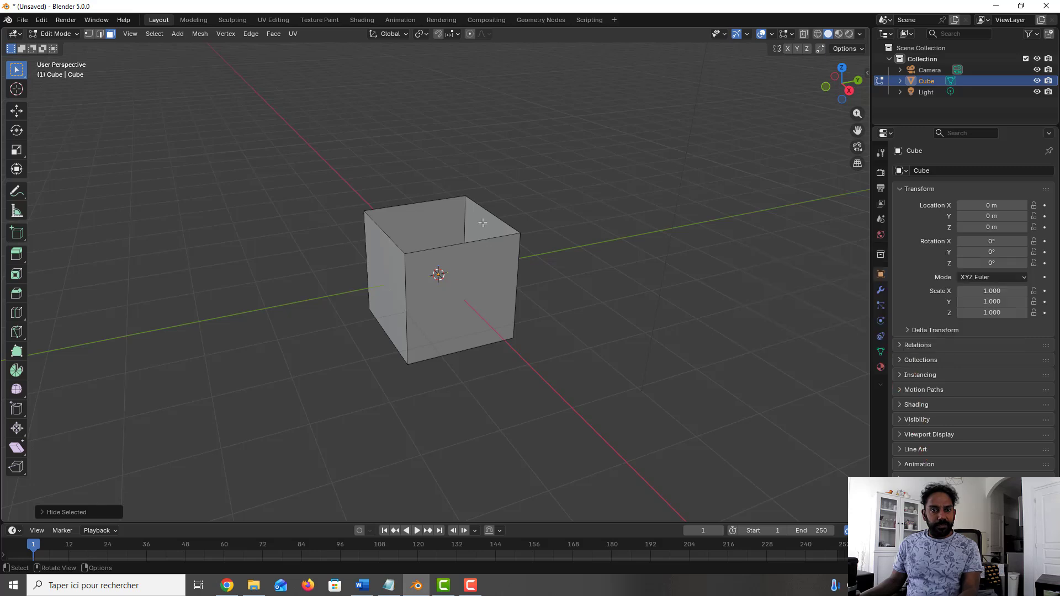
pyautogui.press('s')
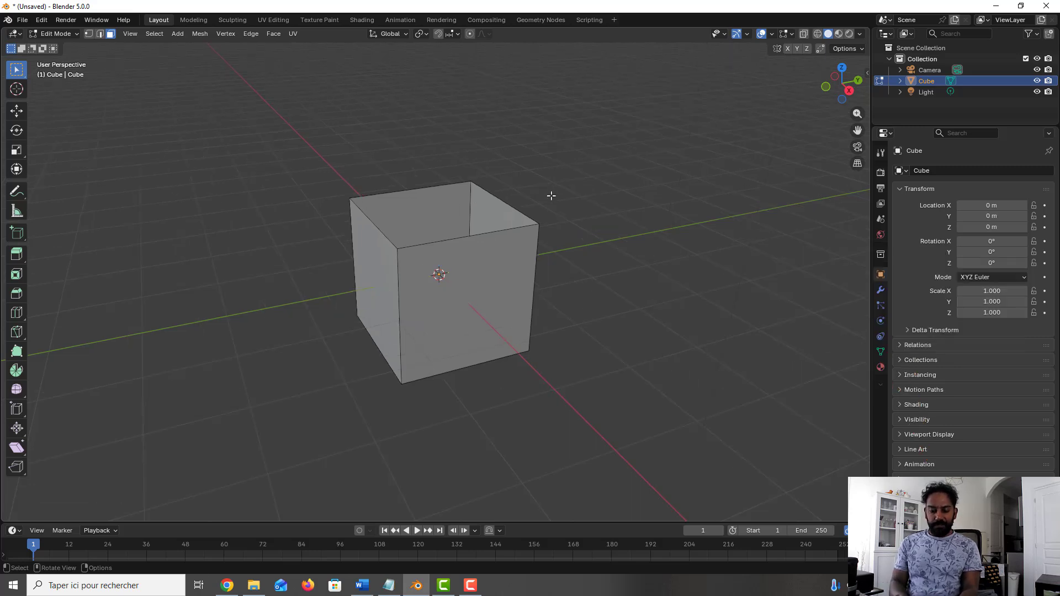
pyautogui.hotkey('alt', 'h')
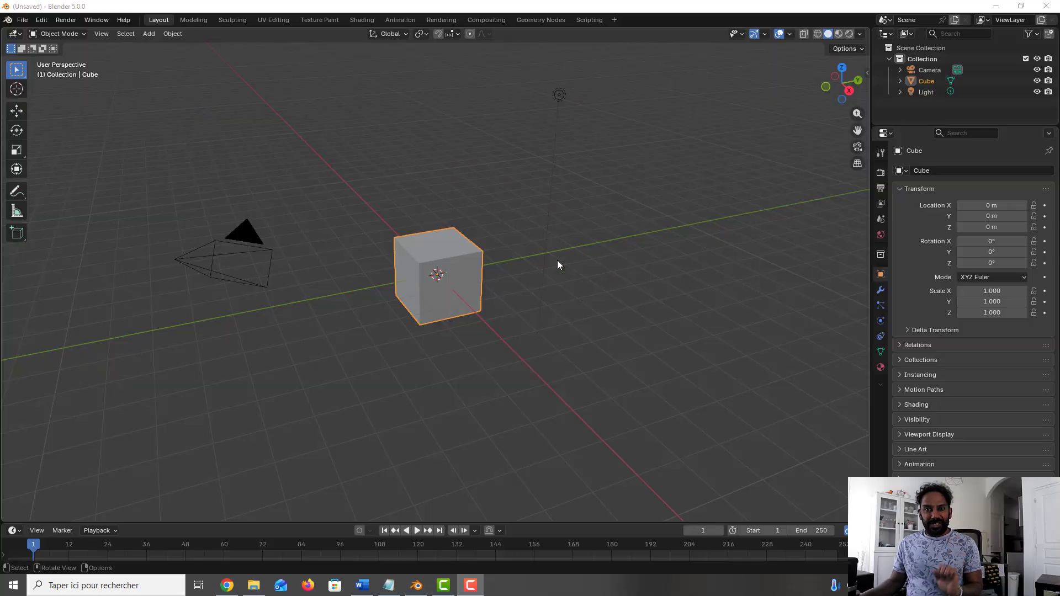
pyautogui.click(537, 282)
pyautogui.hotkey('shift', 'a')
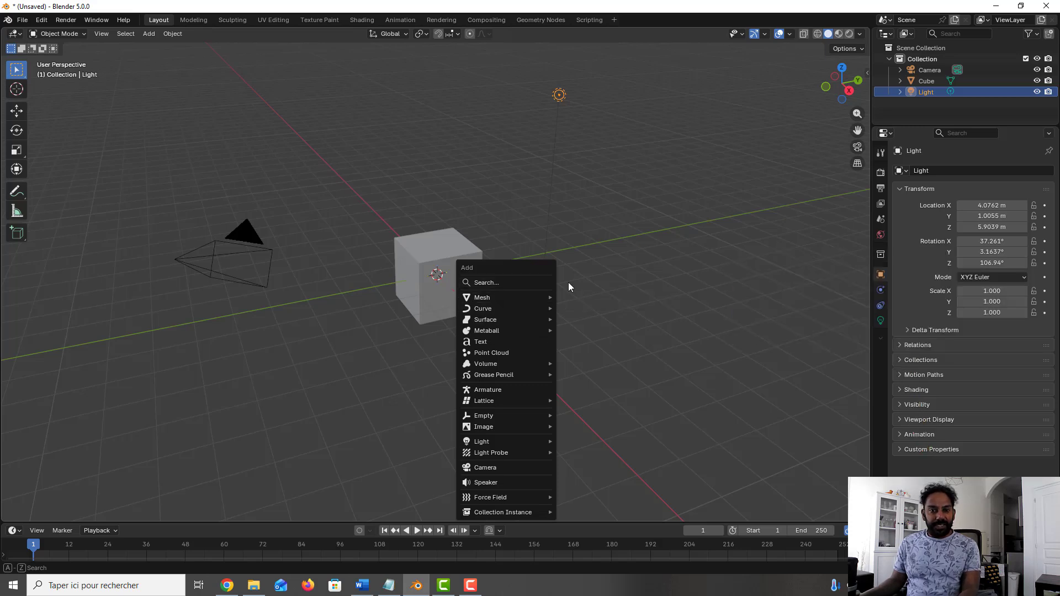
pyautogui.press('Escape')
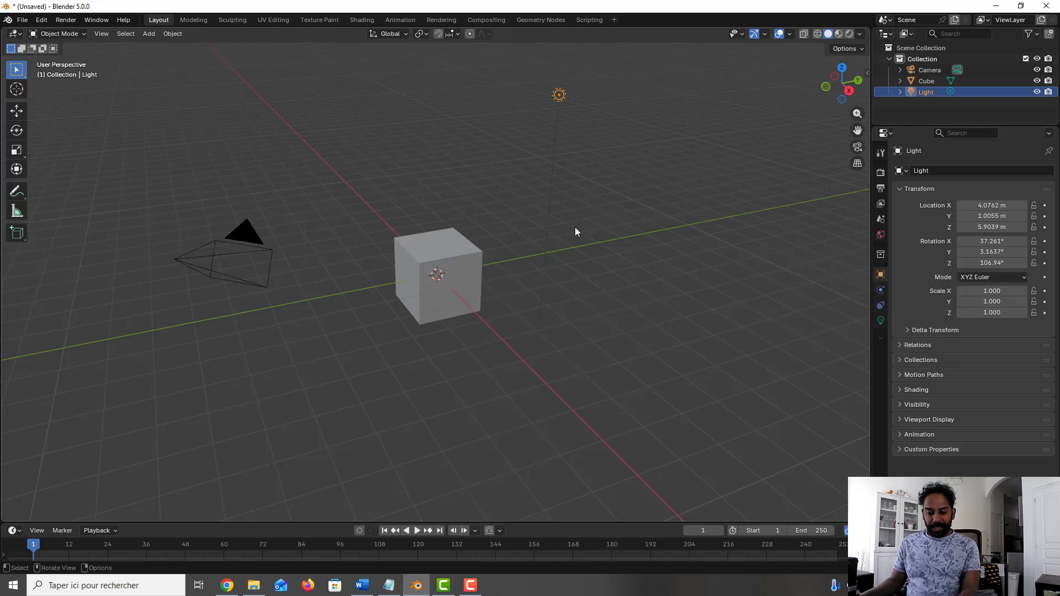
pyautogui.hotkey('shift', 's')
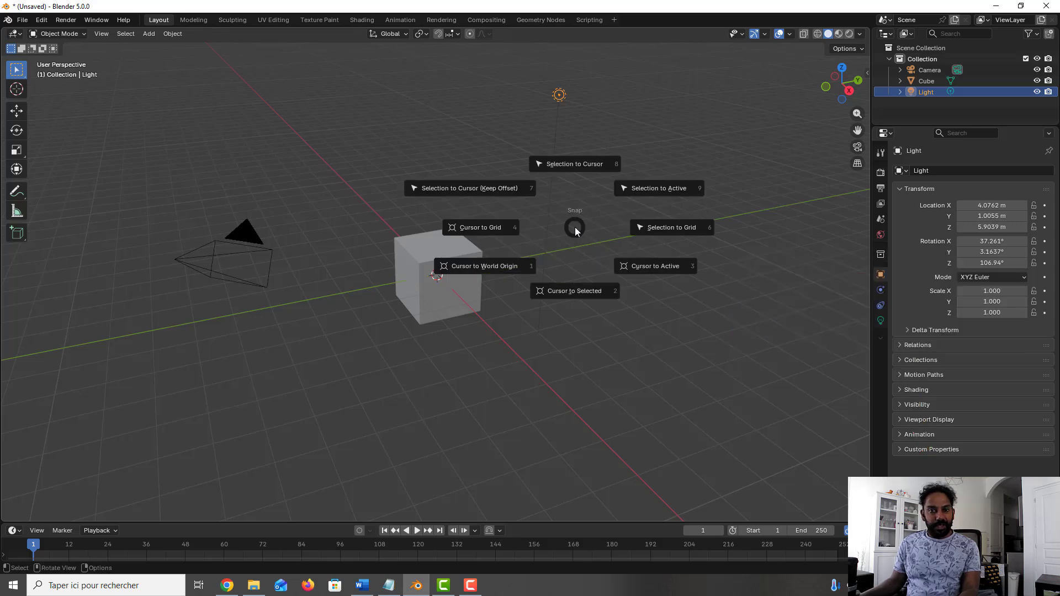
pyautogui.click(326, 255)
# Step: Select the cube's far top edge in Edit Mode, snap the 3D cursor to it, and return to Object Mode
pyautogui.click(408, 253)
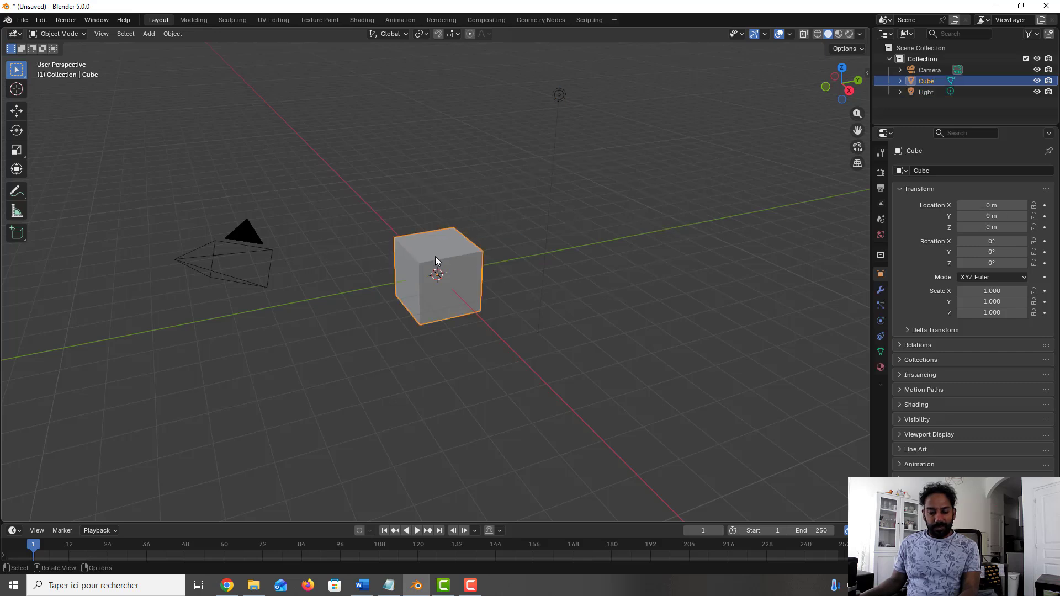
pyautogui.press('Tab')
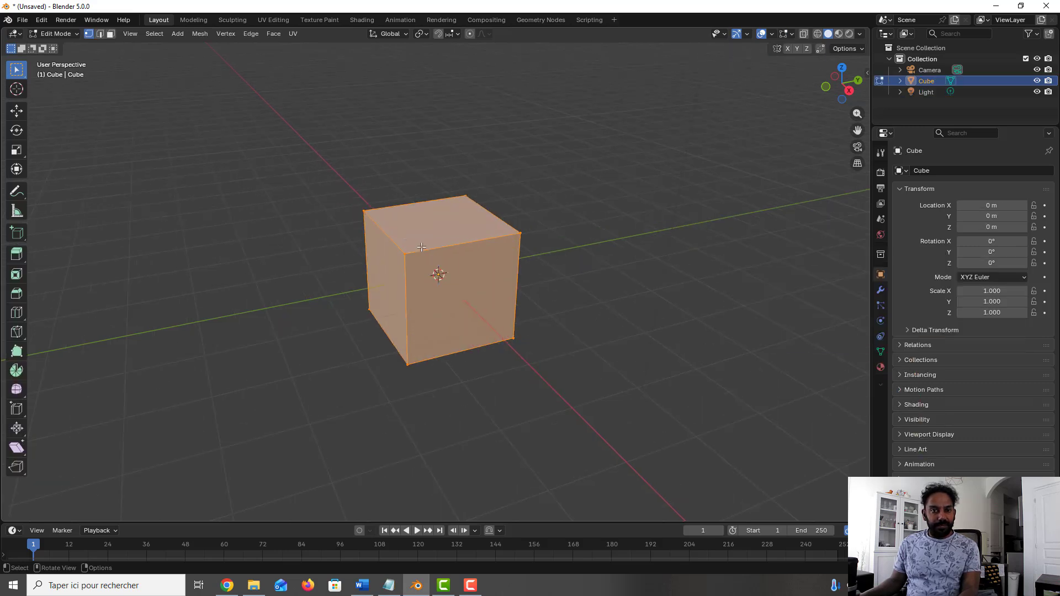
pyautogui.click(100, 33)
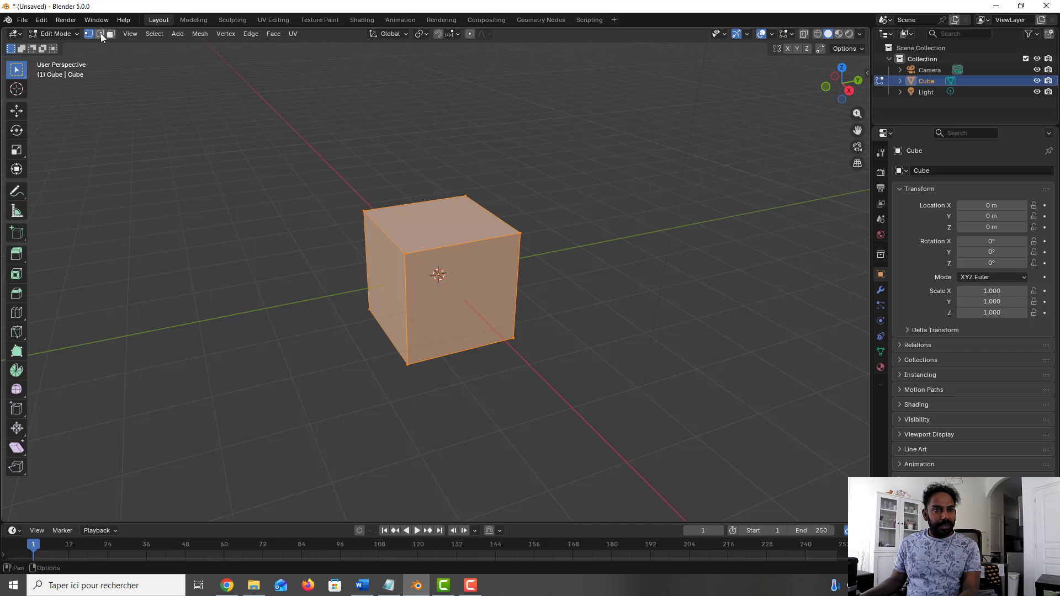
pyautogui.click(407, 204)
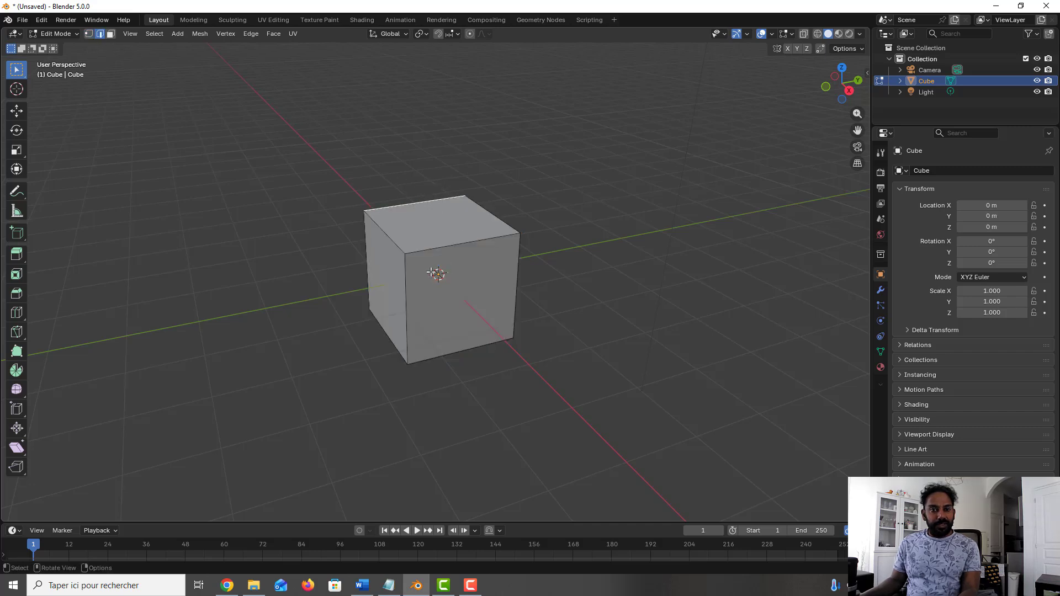
pyautogui.moveTo(402, 227); pyautogui.dragTo(401, 216, button='middle')
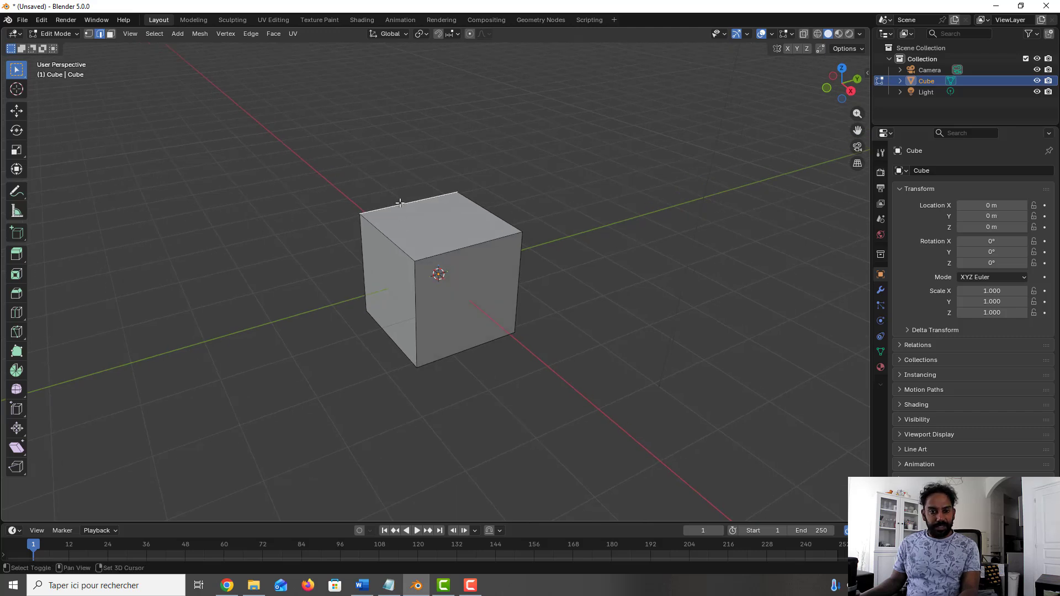
pyautogui.hotkey('shift', 's')
pyautogui.click(392, 264)
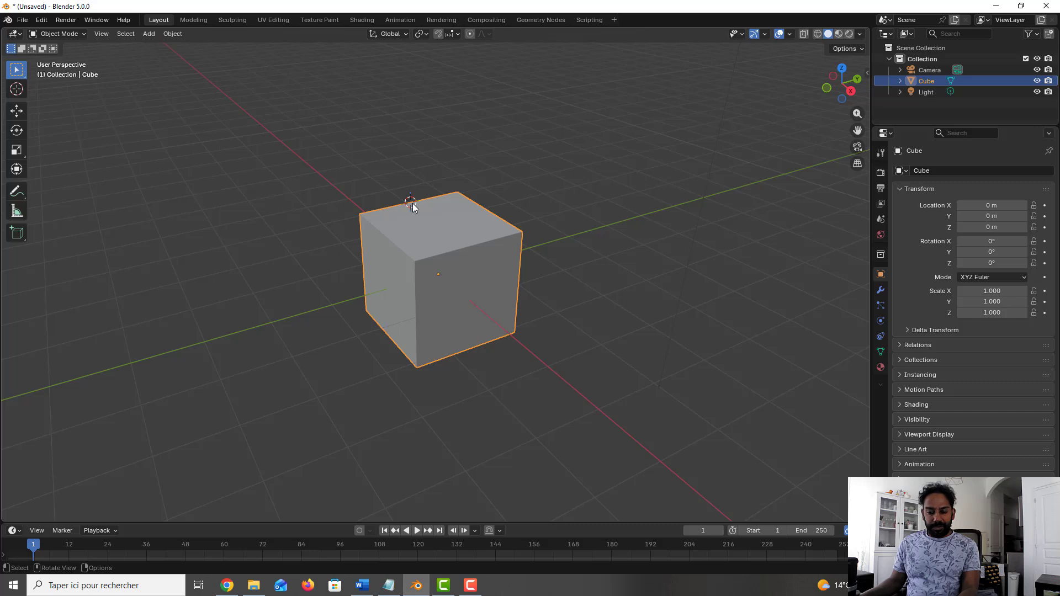
# Step: Add a new cube mesh at the 3D cursor, set its size to 0.5 m, and deselect it
pyautogui.hotkey('shift', 'a')
pyautogui.moveTo(403, 217)
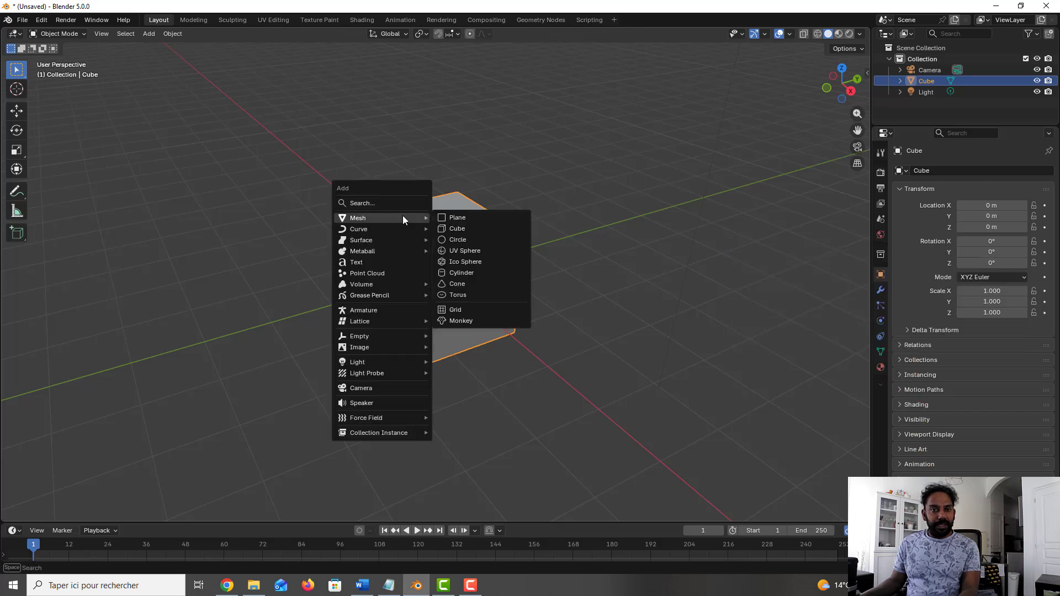
pyautogui.click(459, 229)
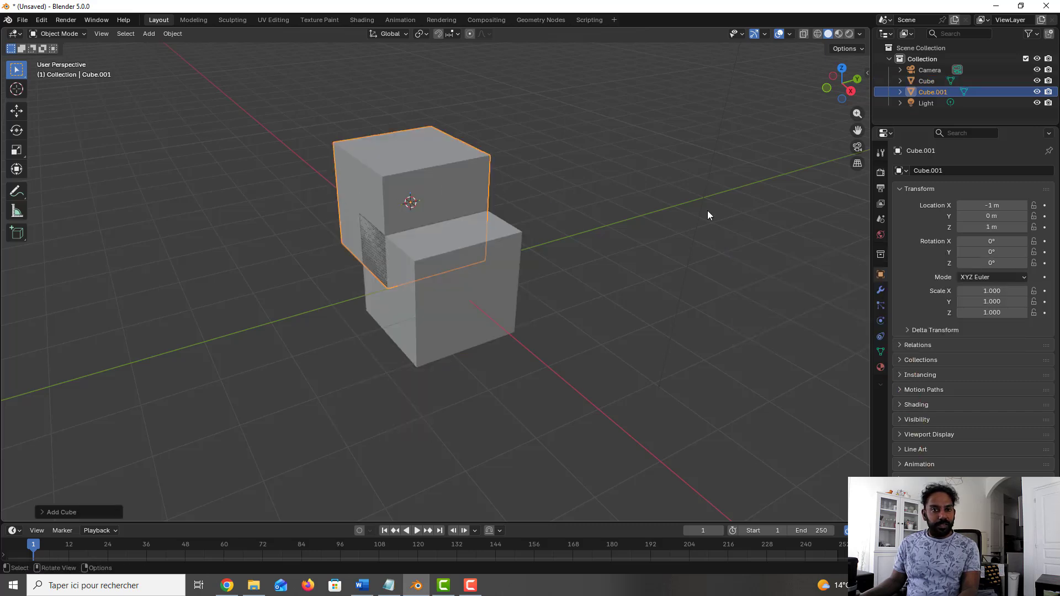
pyautogui.click(66, 513)
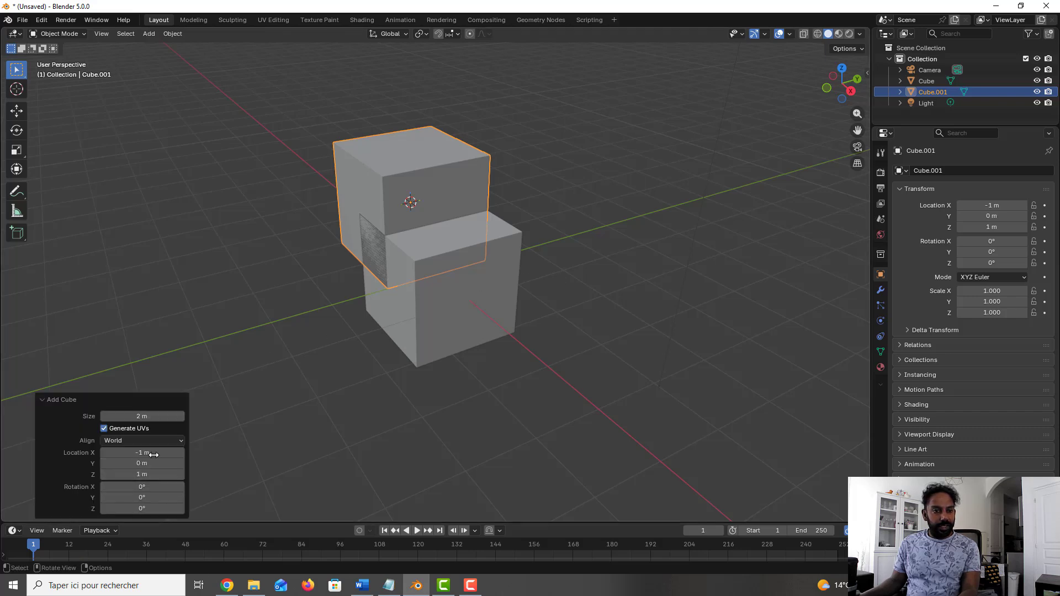
pyautogui.click(177, 415)
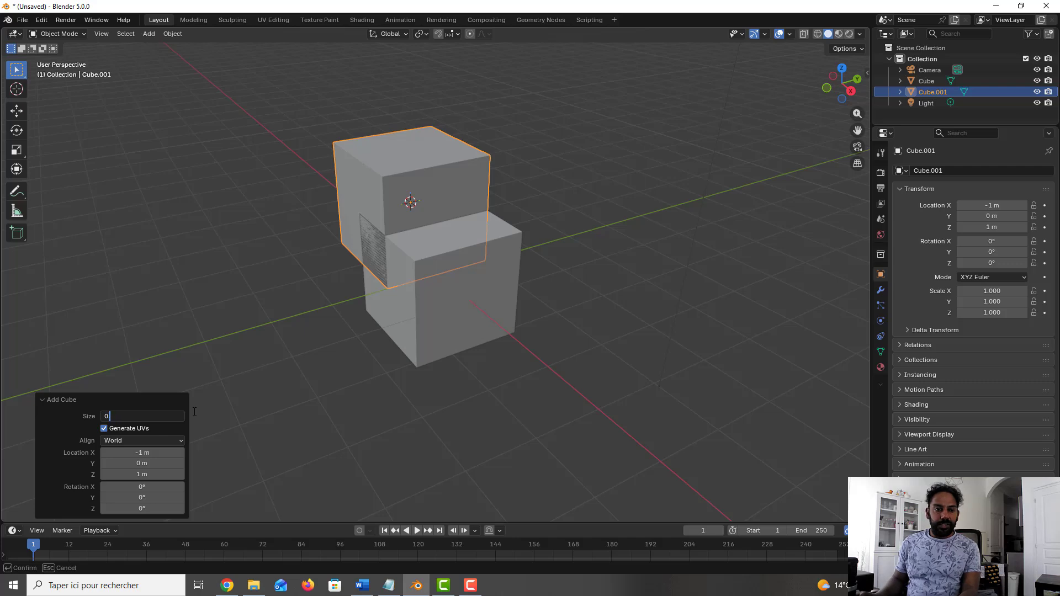
pyautogui.write('0.5')
pyautogui.press('Return')
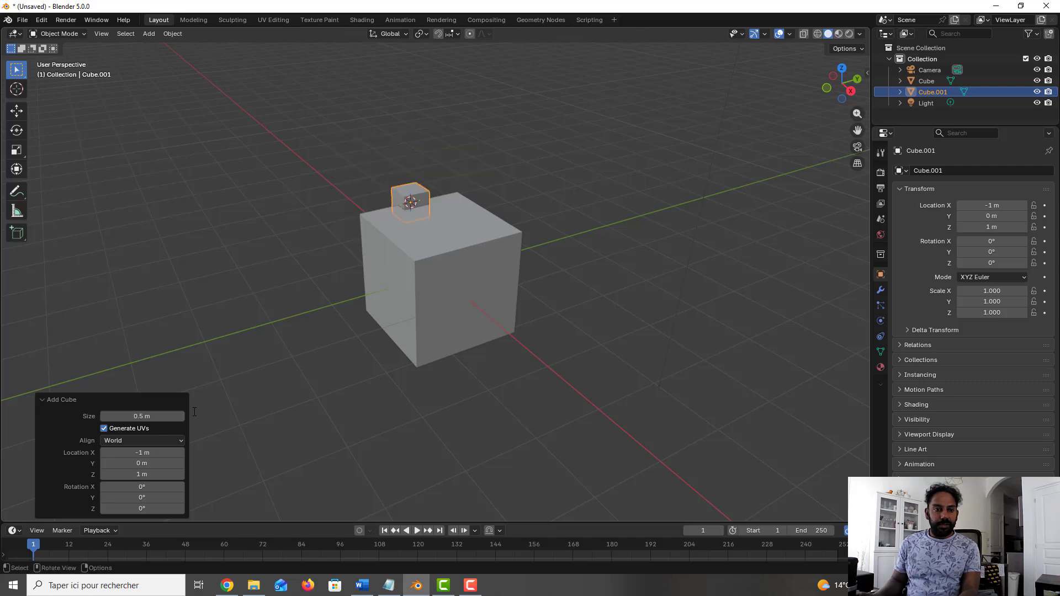
pyautogui.click(526, 207)
pyautogui.moveTo(435, 204)
pyautogui.mouseDown(button='middle')
pyautogui.moveTo(488, 214)
pyautogui.moveTo(407, 202)
pyautogui.moveTo(438, 197)
pyautogui.mouseUp(button='middle')
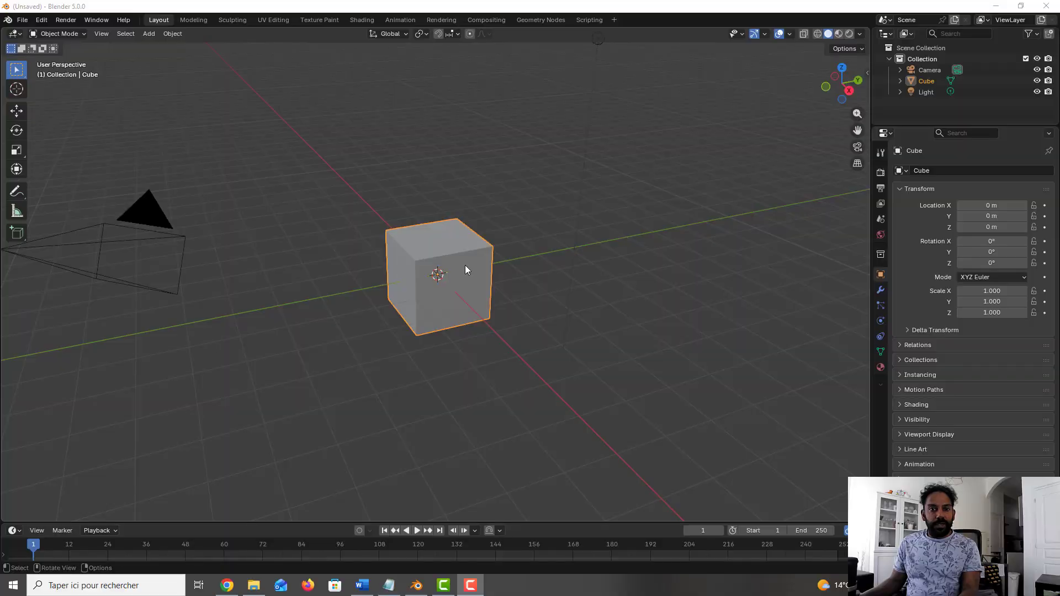
pyautogui.scroll(1, 464, 265)
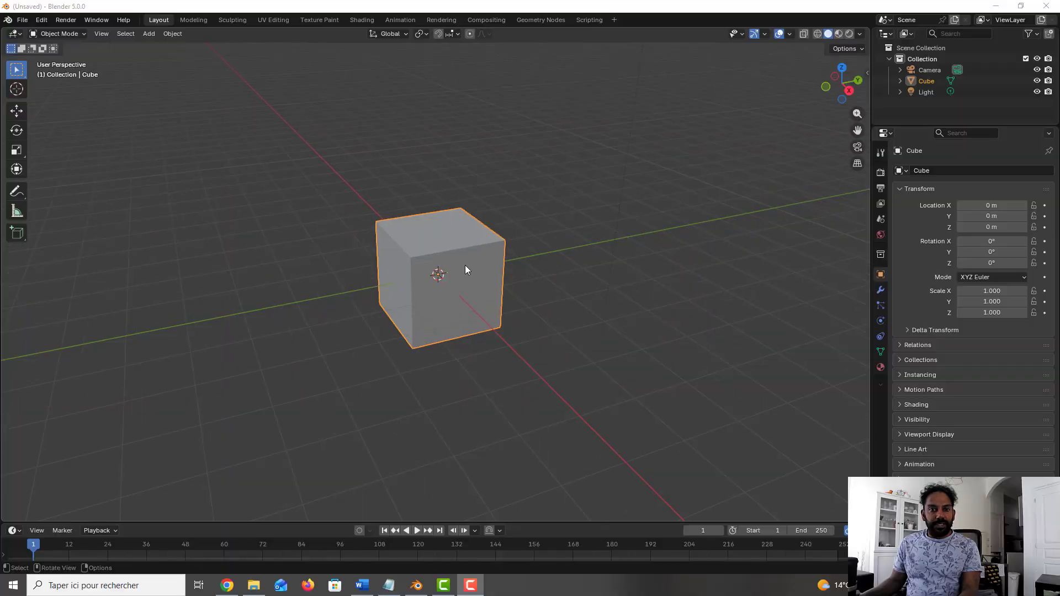
# Step: In the front view, enable grid snapping and move the cube to X -1 m and Z 2 m
pyautogui.scroll(-2, 465, 265)
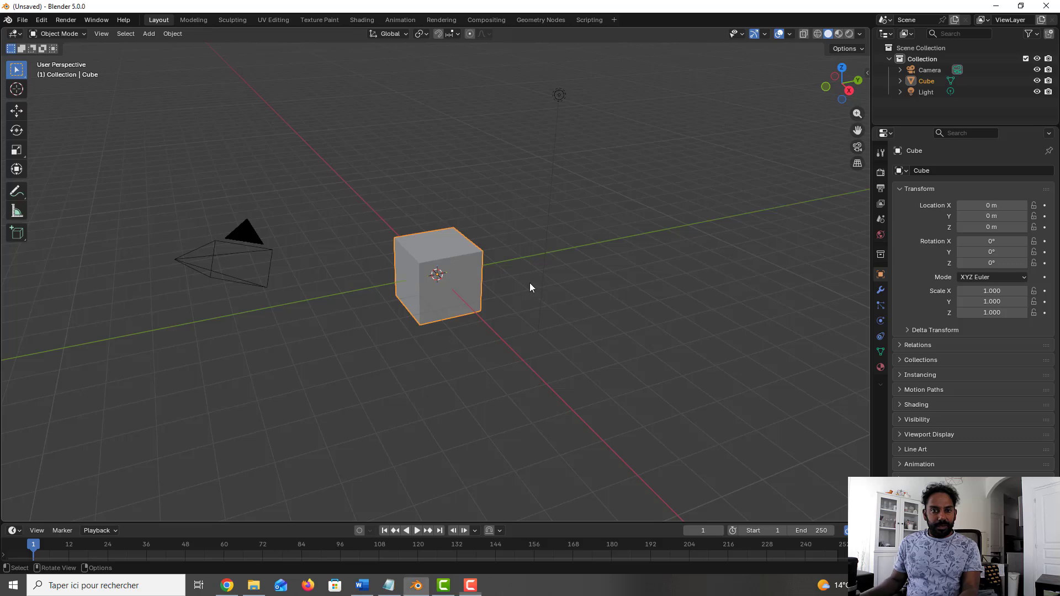
pyautogui.press('KP_1')
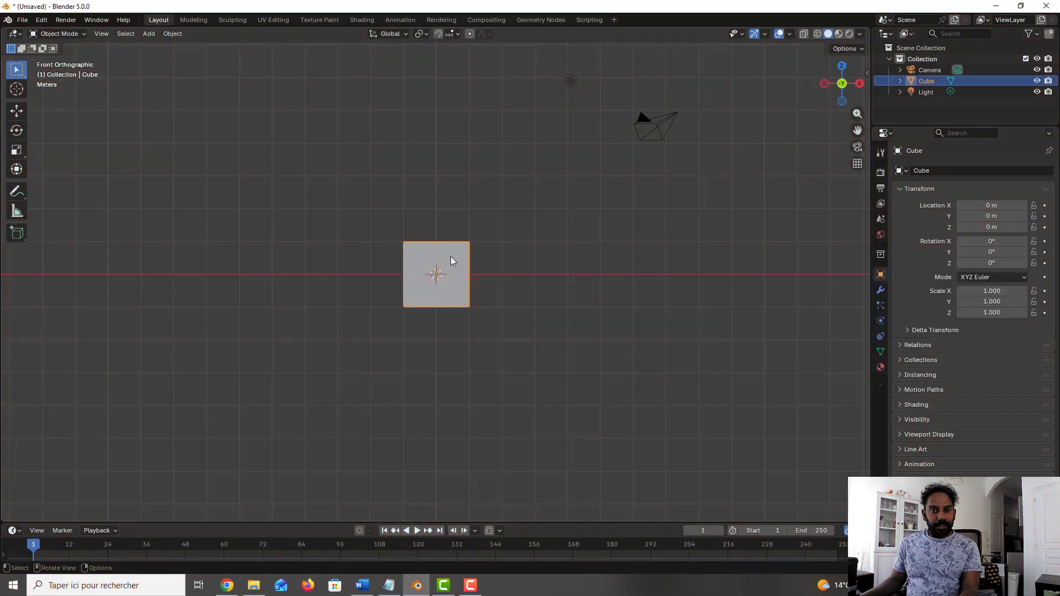
pyautogui.press('g')
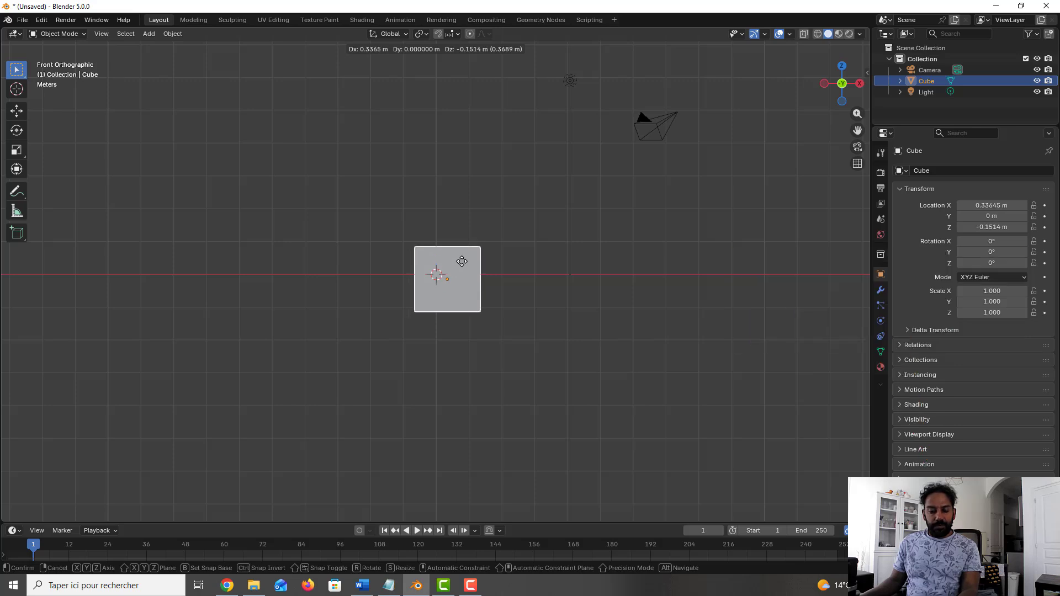
pyautogui.hotkey('shift', 'Tab')
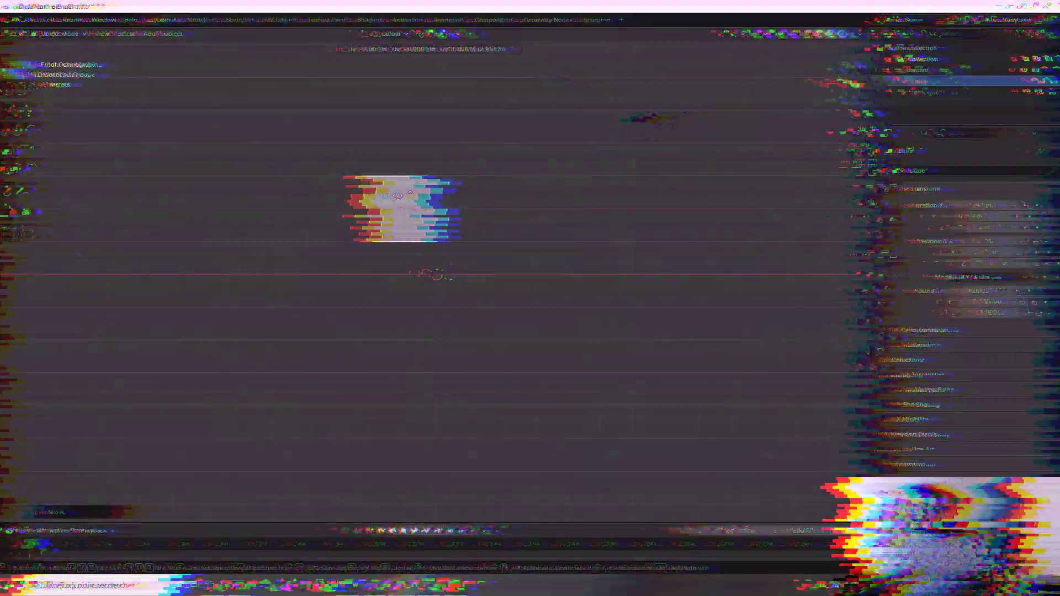
pyautogui.click(404, 201)
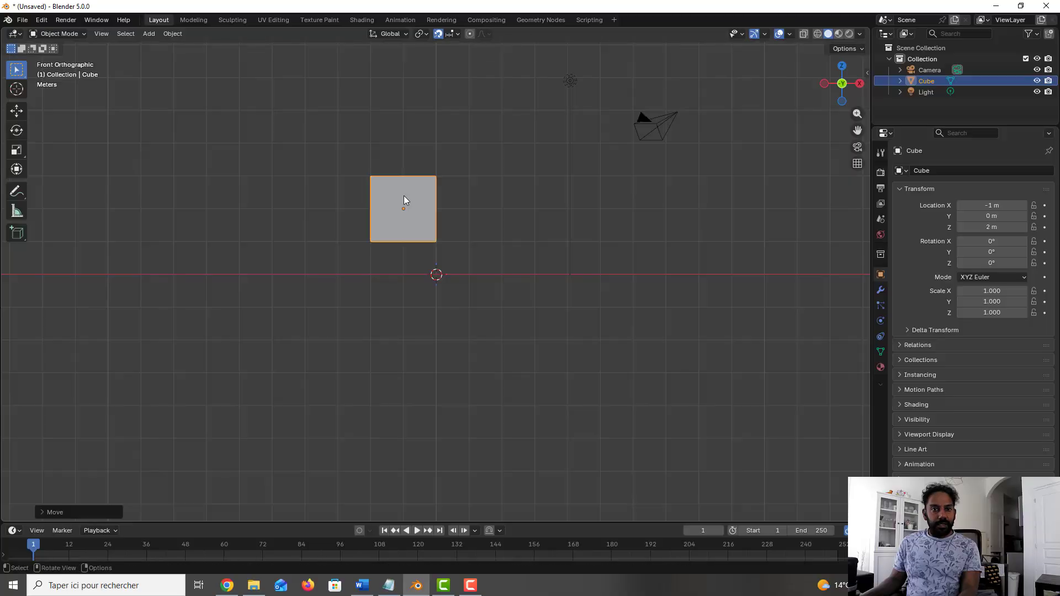
# Step: Turn snapping off to move the cube freely, and move it again with snapping activated only temporarily
pyautogui.hotkey('shift', 'Tab')
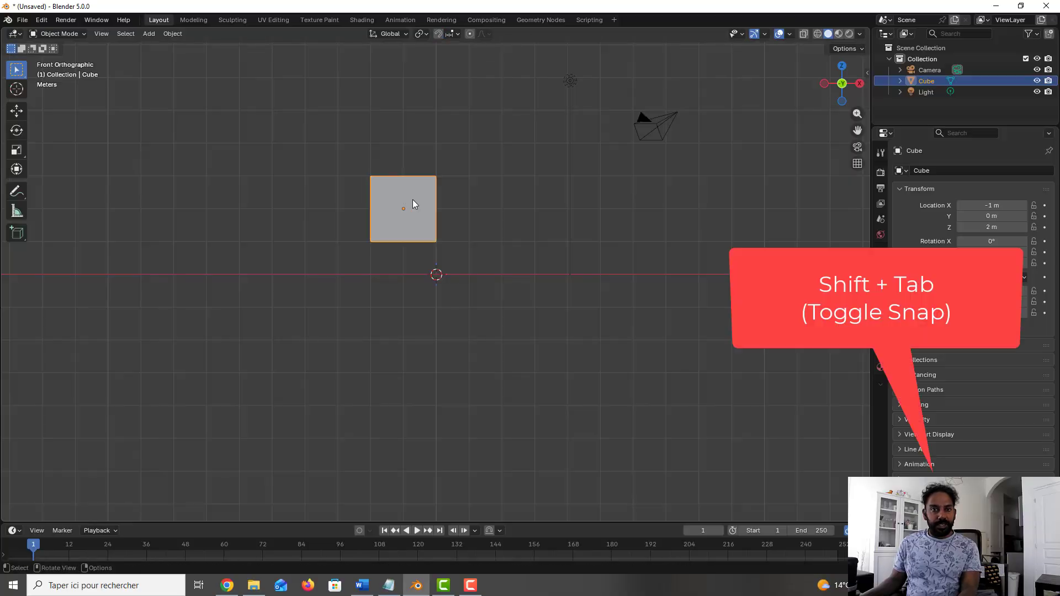
pyautogui.press('g')
pyautogui.click(476, 244)
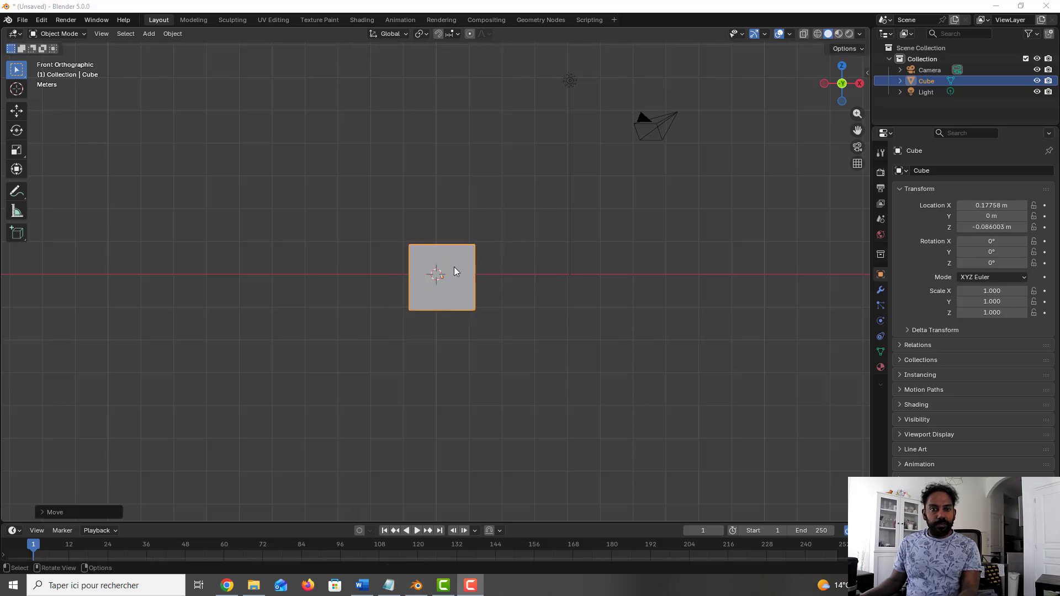
pyautogui.press('g')
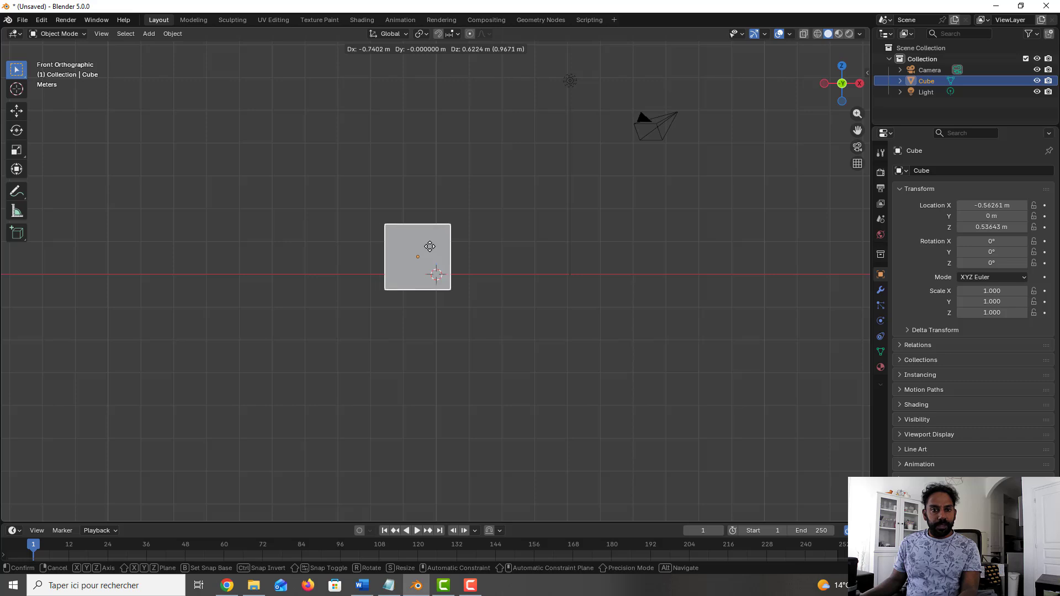
pyautogui.press('ctrl')
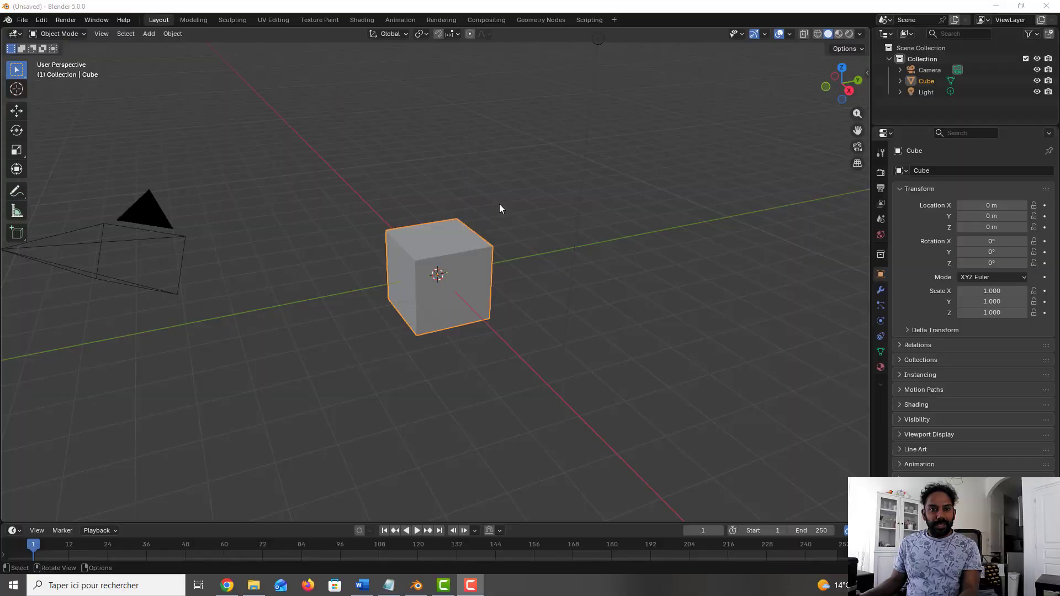
# Step: Show the viewport sidebar and examine the selected cube's transform and dimension properties
pyautogui.click(499, 208)
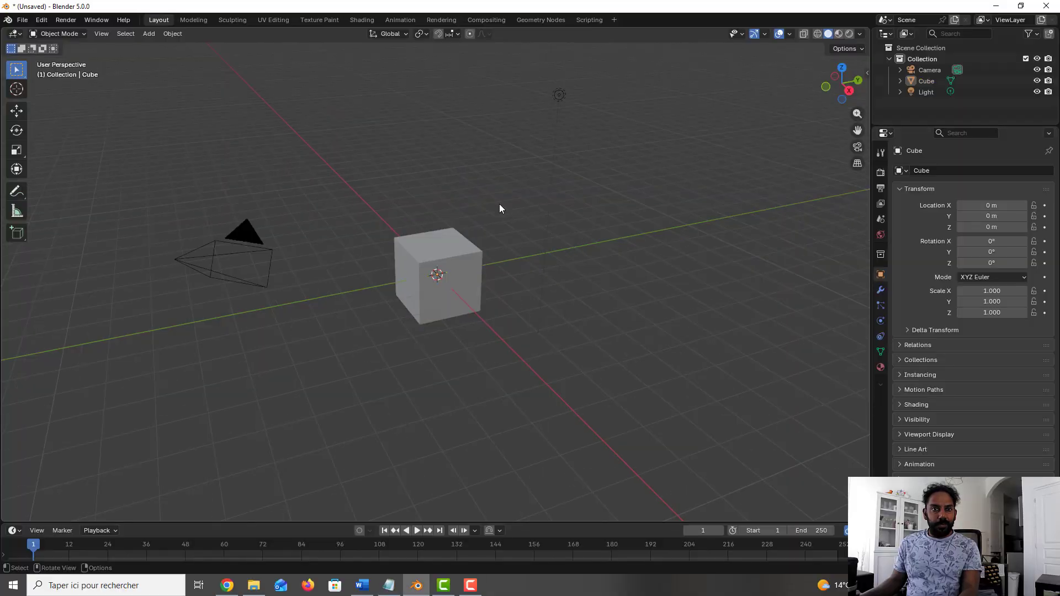
pyautogui.press('n')
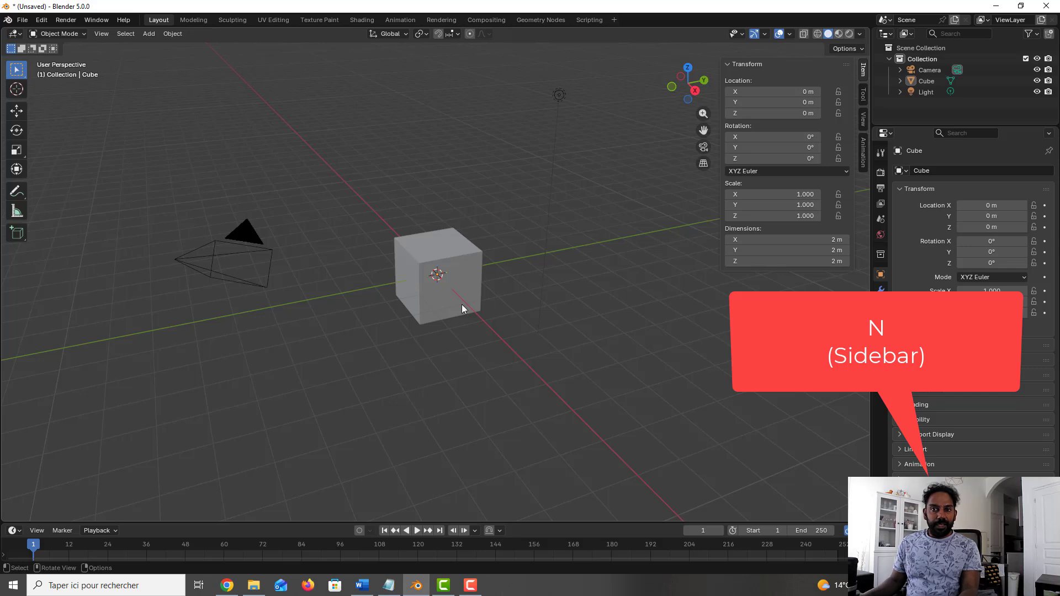
pyautogui.click(430, 259)
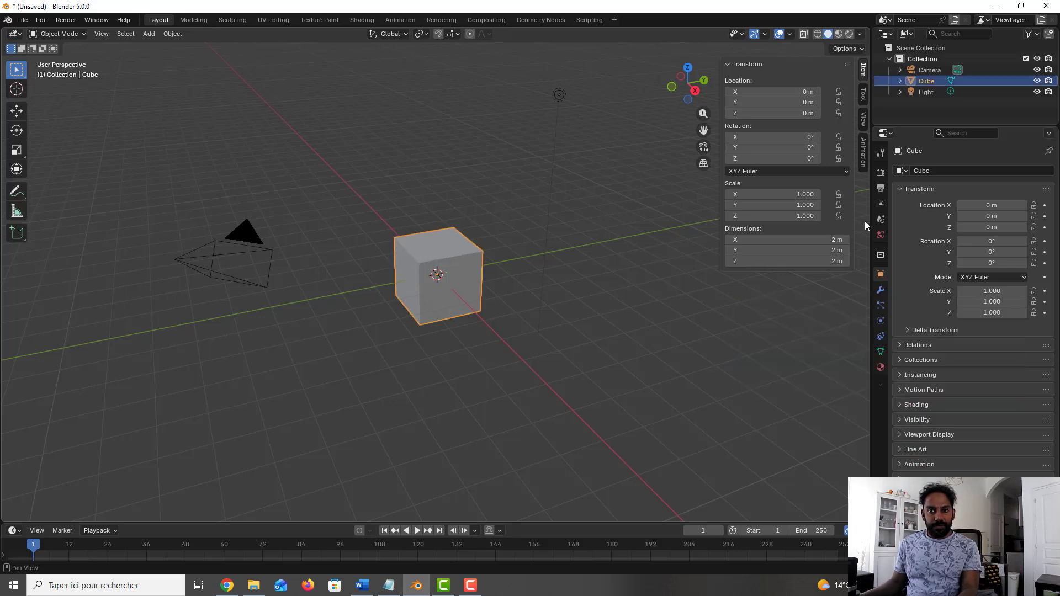
pyautogui.moveTo(812, 242); pyautogui.dragTo(853, 241)
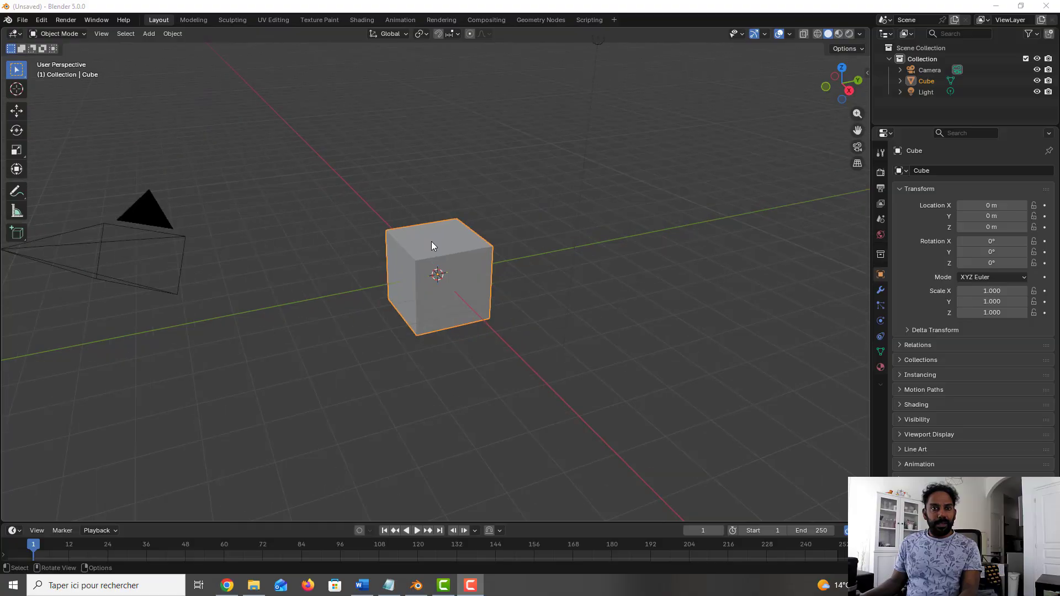
# Step: Select the cube's top face in Edit Mode and expand the selection twice with Select More
pyautogui.press('Tab')
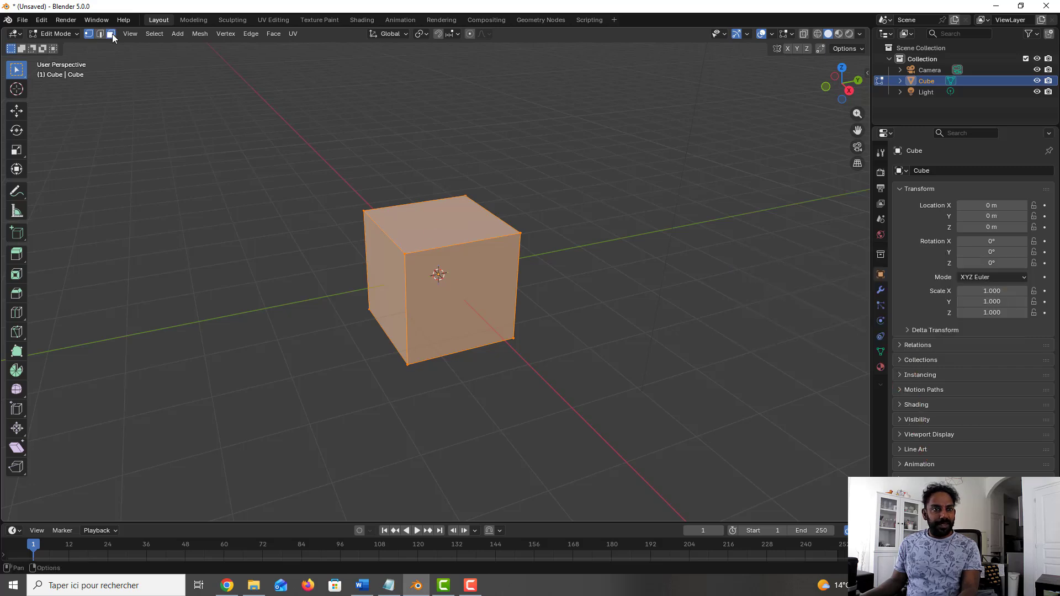
pyautogui.click(112, 34)
pyautogui.click(441, 226)
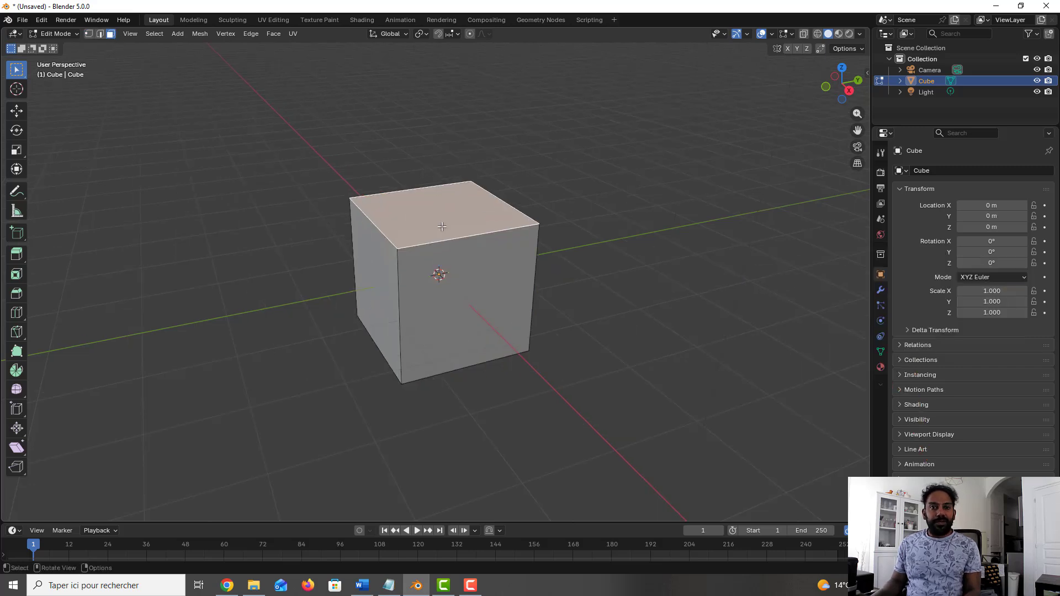
pyautogui.press('ctrl+KP_Add')
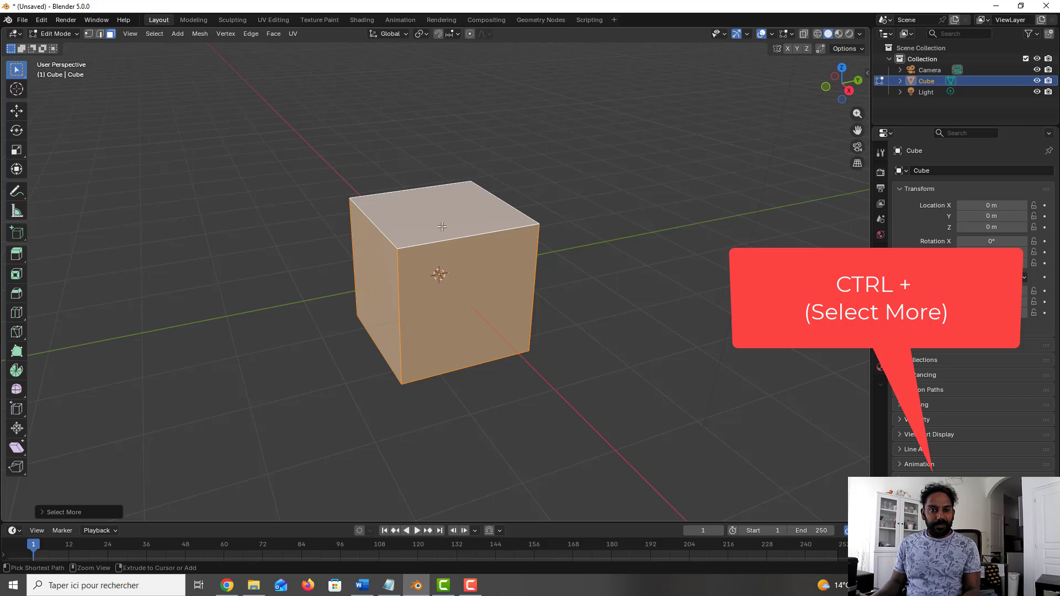
pyautogui.moveTo(441, 227); pyautogui.dragTo(413, 172, button='middle')
pyautogui.press('ctrl+KP_Add')
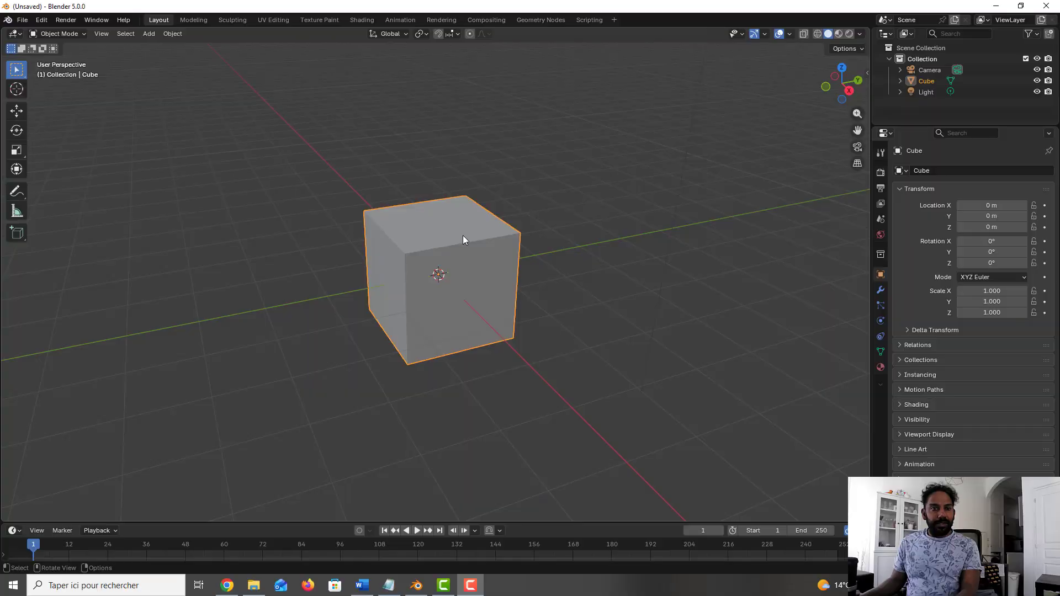
# Step: Add a second cube inside the existing cube's mesh in Edit Mode and move it above the original
pyautogui.click(463, 236)
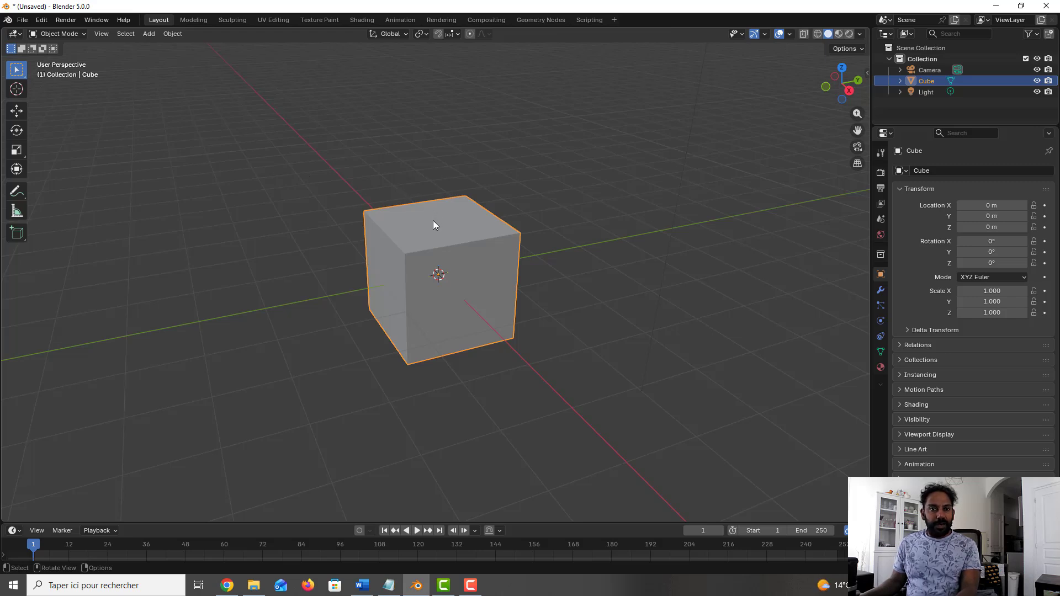
pyautogui.press('Tab')
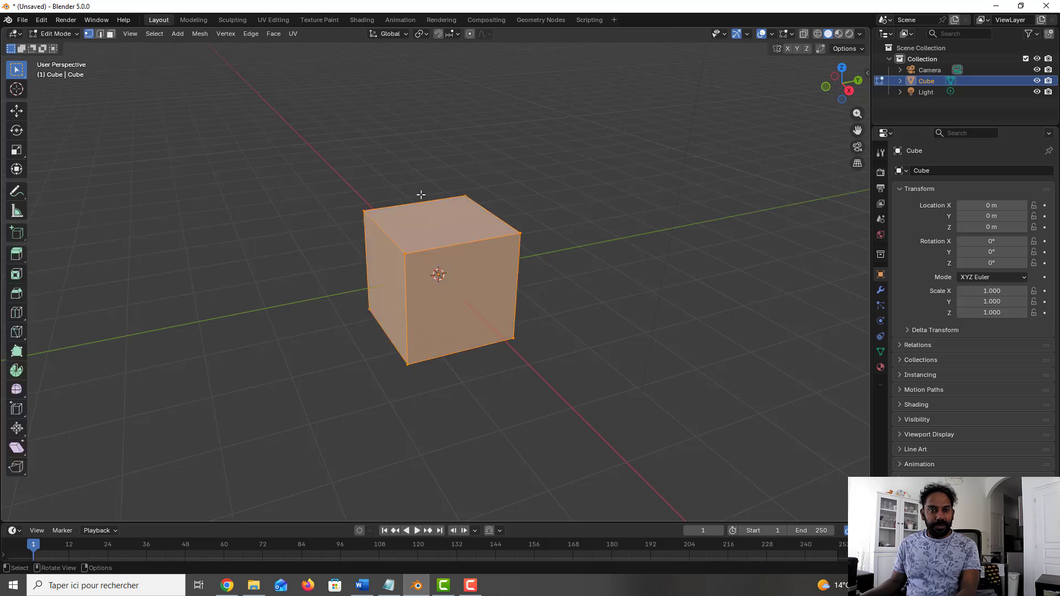
pyautogui.hotkey('shift', 'a')
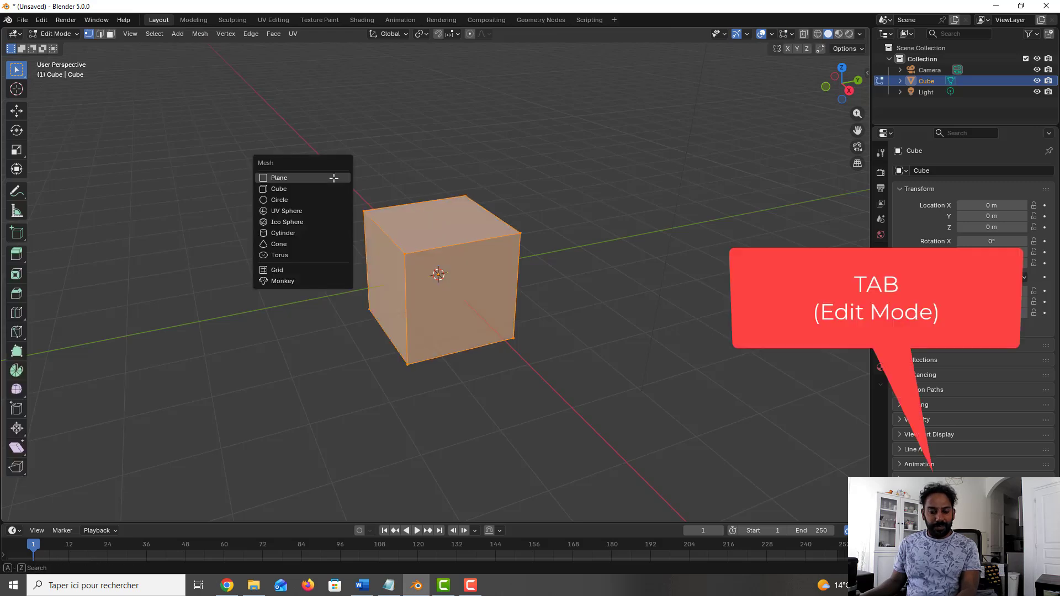
pyautogui.click(316, 193)
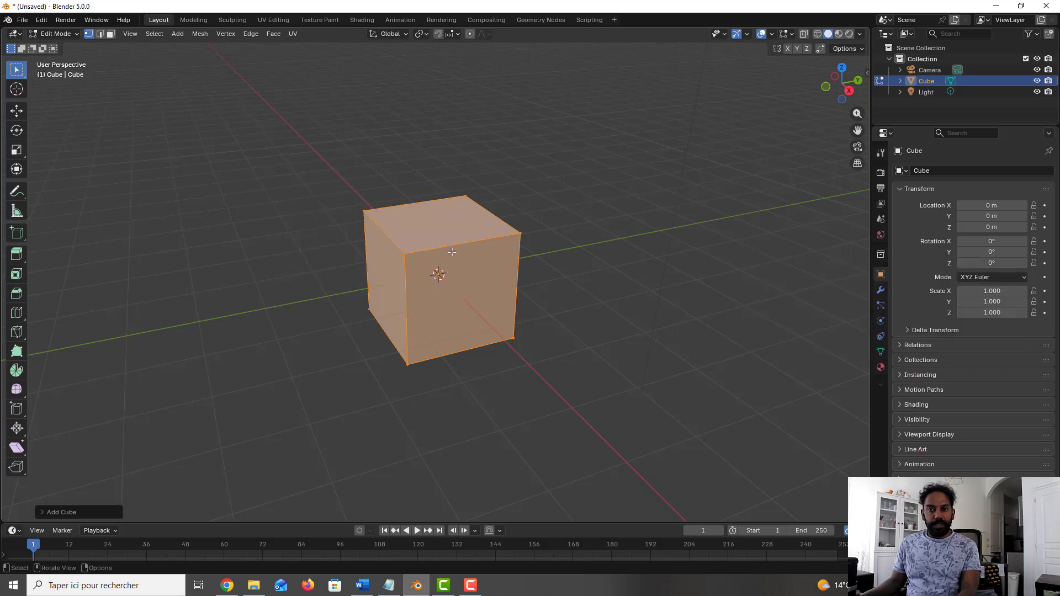
pyautogui.press('g')
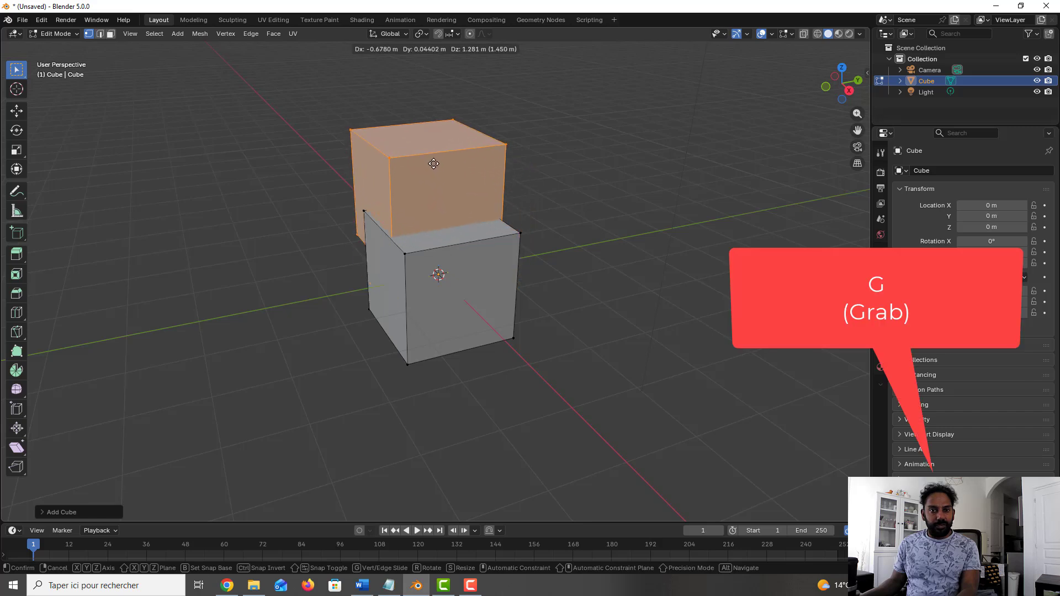
pyautogui.click(434, 148)
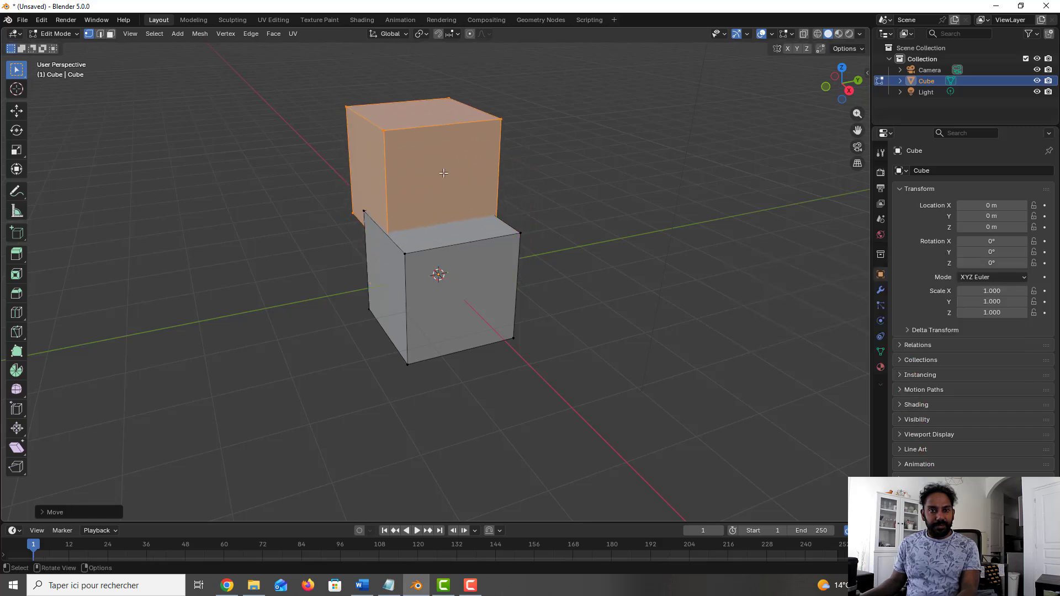
# Step: Scale down the added upper cube to roughly half its size
pyautogui.keyDown('shift'); pyautogui.moveTo(474, 188); pyautogui.dragTo(453, 266, button='middle'); pyautogui.keyUp('shift')
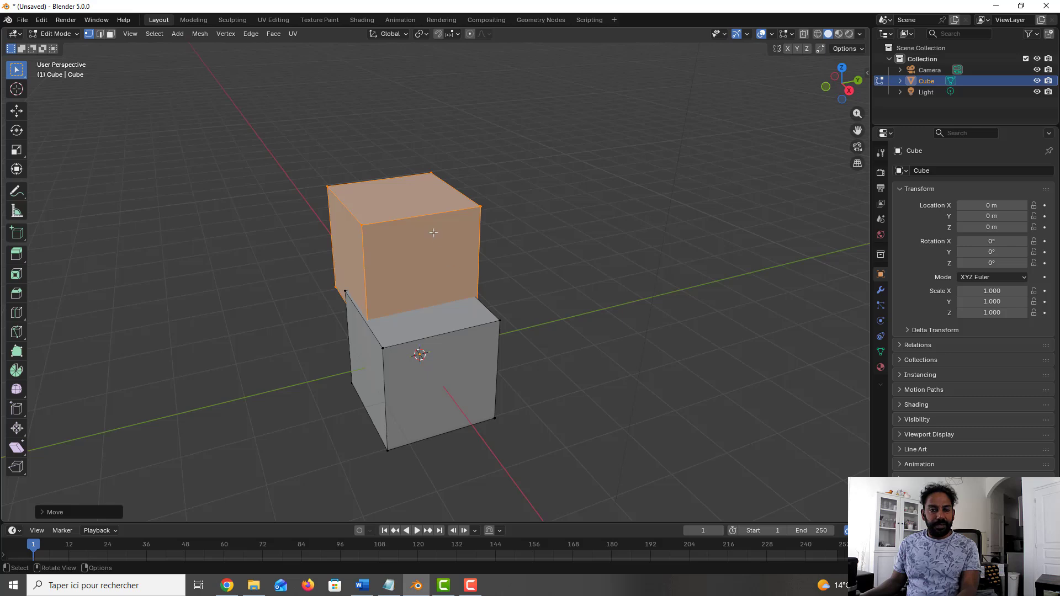
pyautogui.press('s')
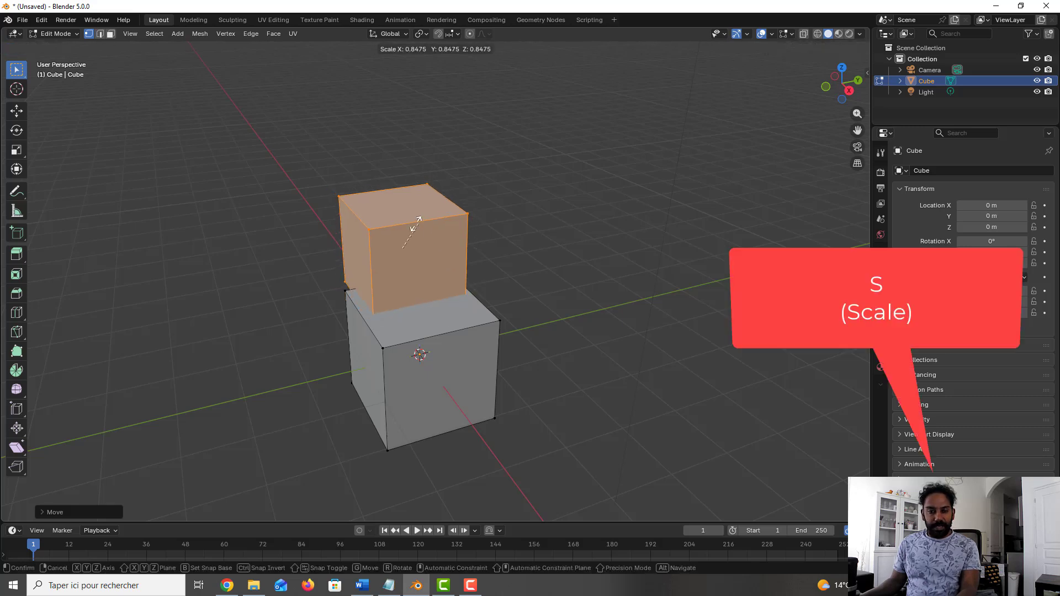
pyautogui.click(403, 265)
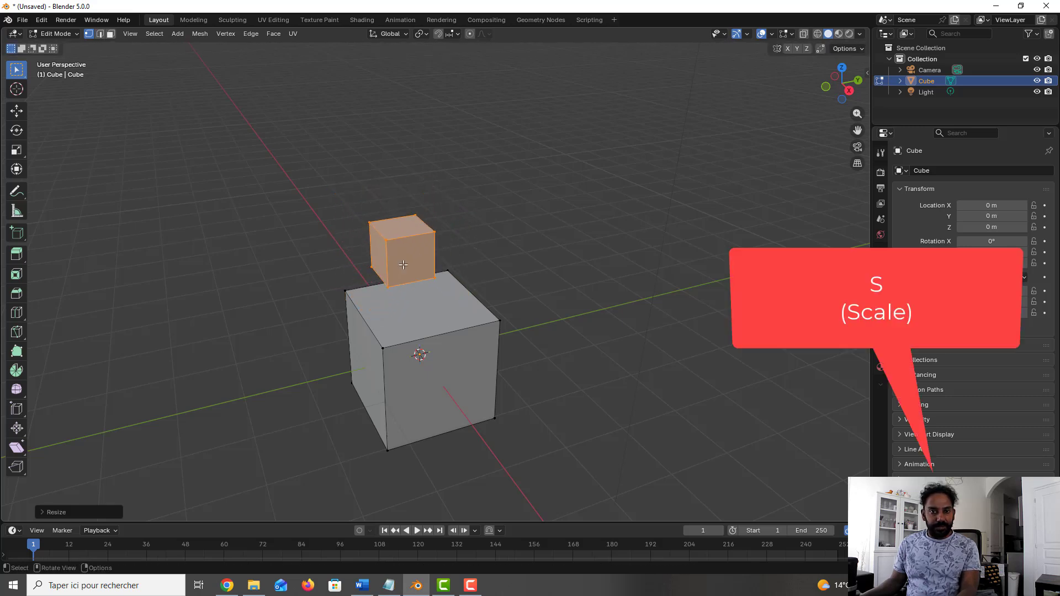
# Step: Switch to face selection and select all geometry linked to the small upper cube
pyautogui.click(483, 266)
pyautogui.moveTo(497, 270); pyautogui.dragTo(474, 268, button='middle')
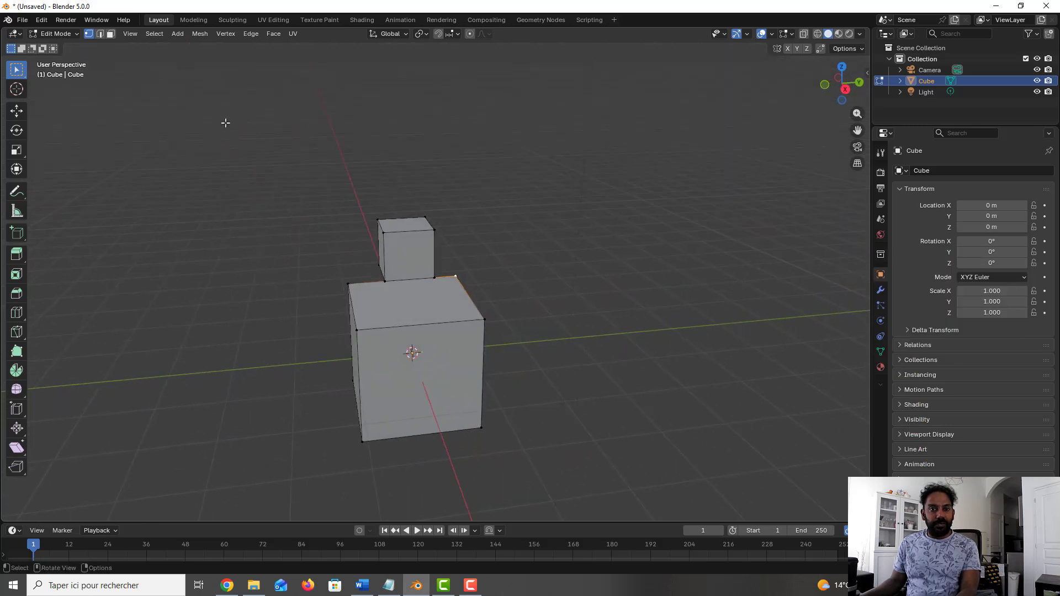
pyautogui.click(109, 35)
pyautogui.click(416, 245)
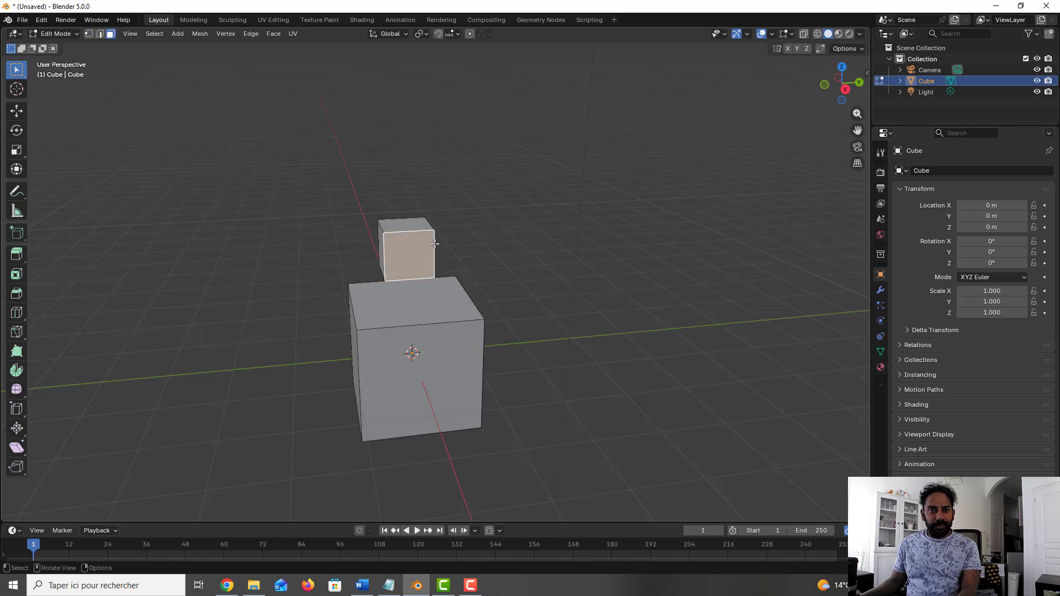
pyautogui.moveTo(430, 245); pyautogui.dragTo(464, 245, button='middle')
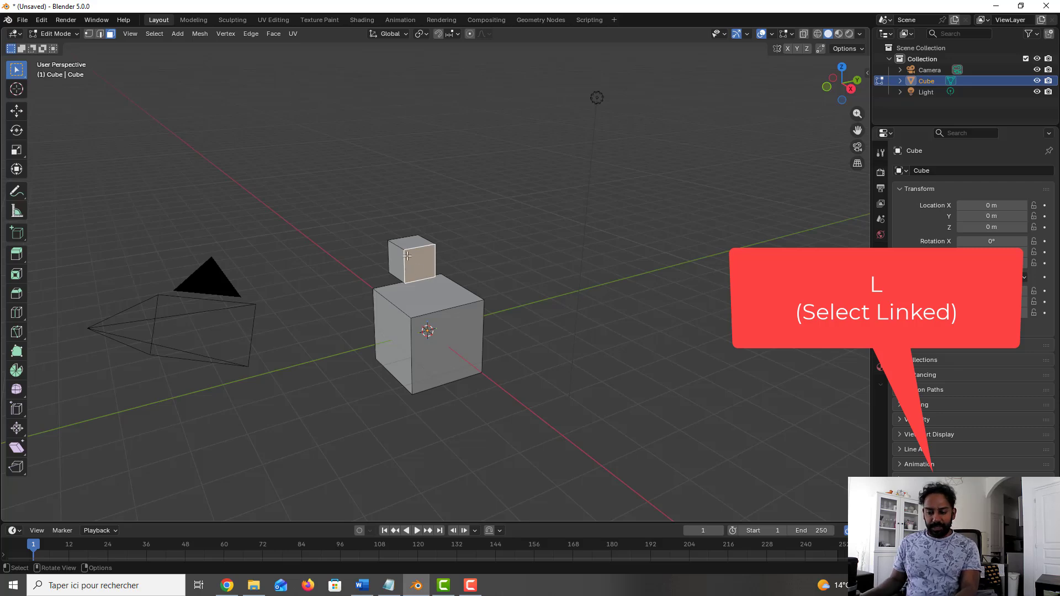
pyautogui.press('l')
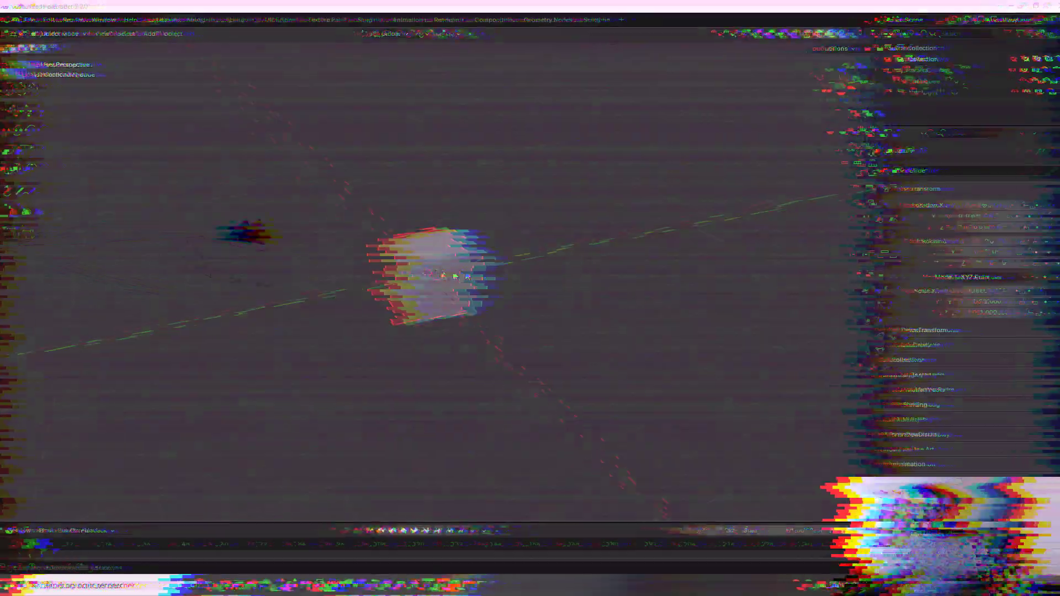
# Step: In Edit Mode, select the two vertices of the cube's upper left edge and merge them
pyautogui.press('Tab')
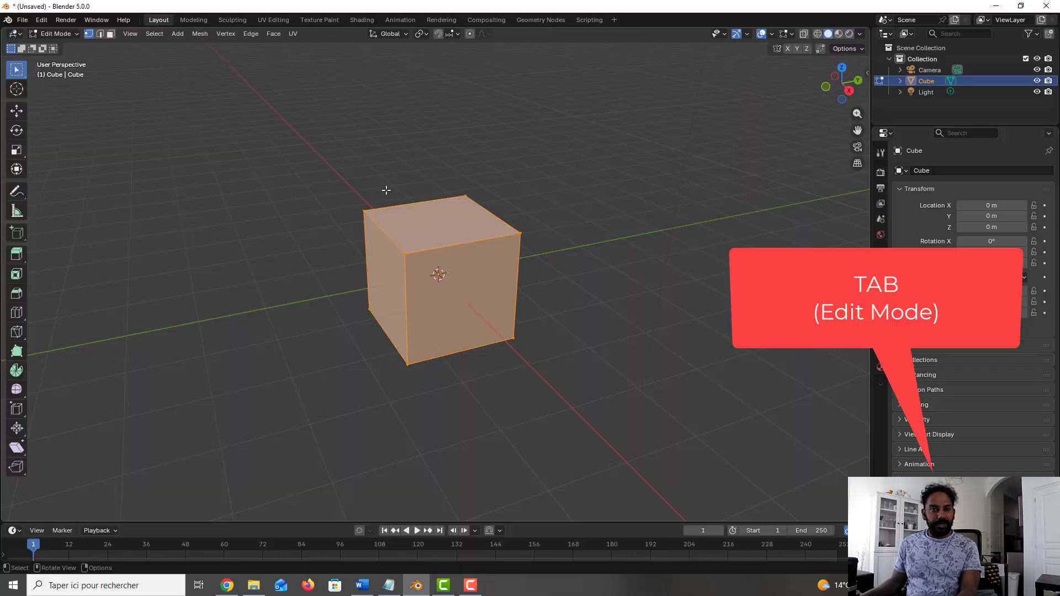
pyautogui.hotkey('alt', 'a')
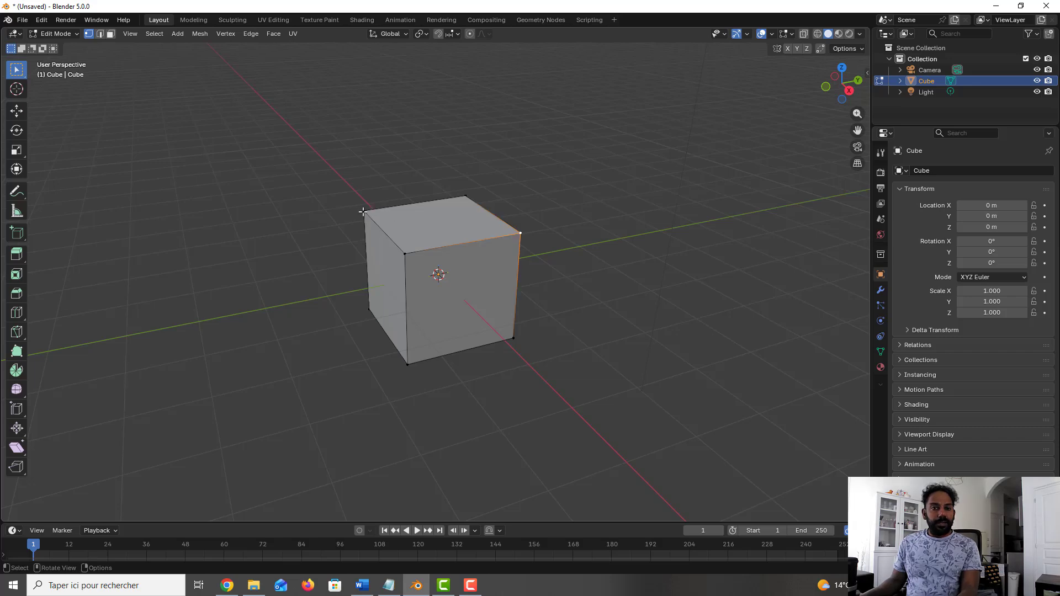
pyautogui.click(363, 211)
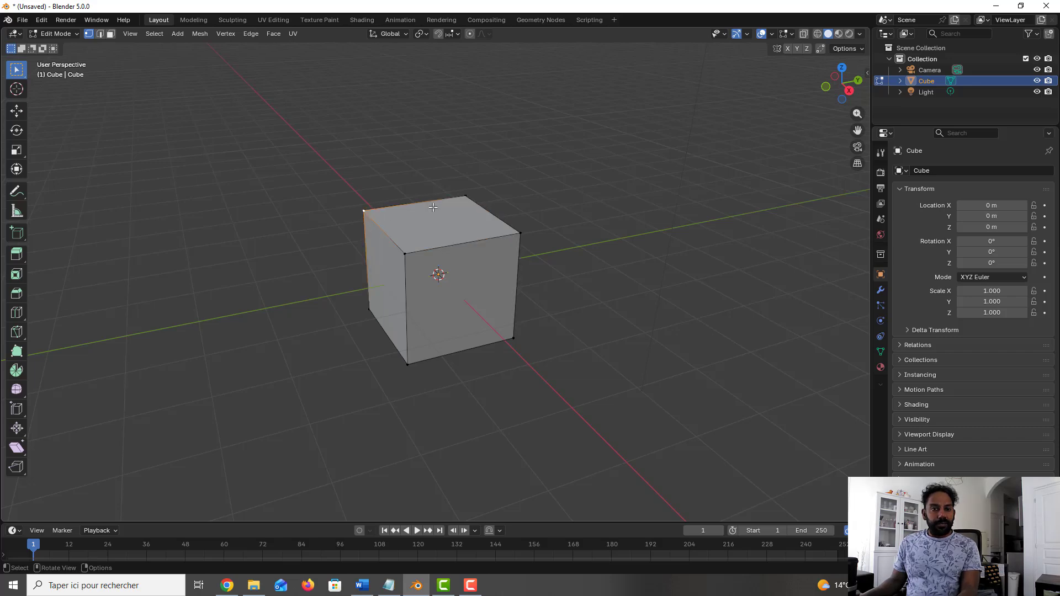
pyautogui.press('a')
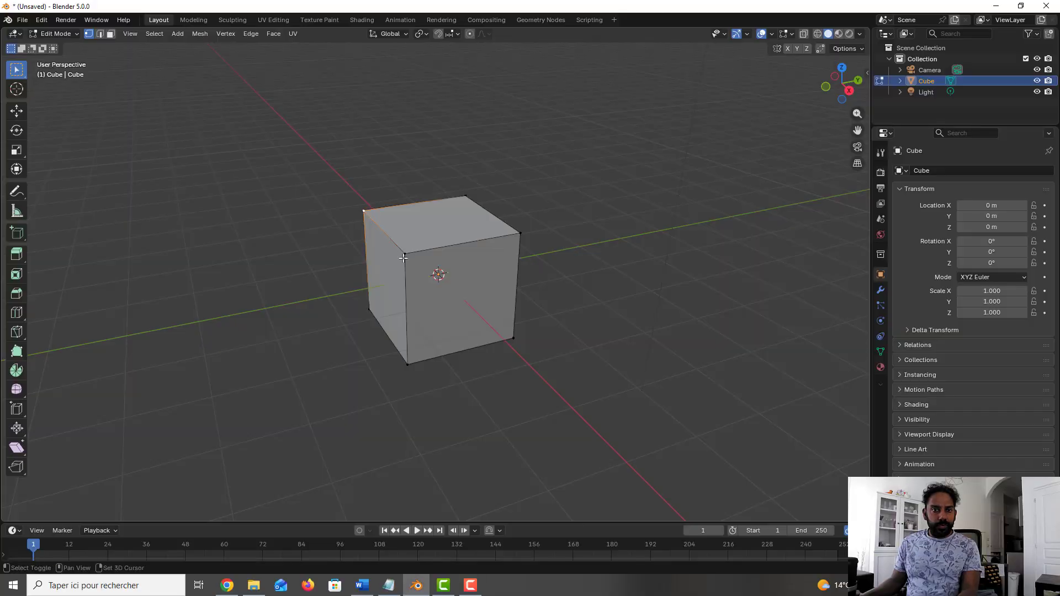
pyautogui.keyDown('shift'); pyautogui.click(404, 257); pyautogui.keyUp('shift')
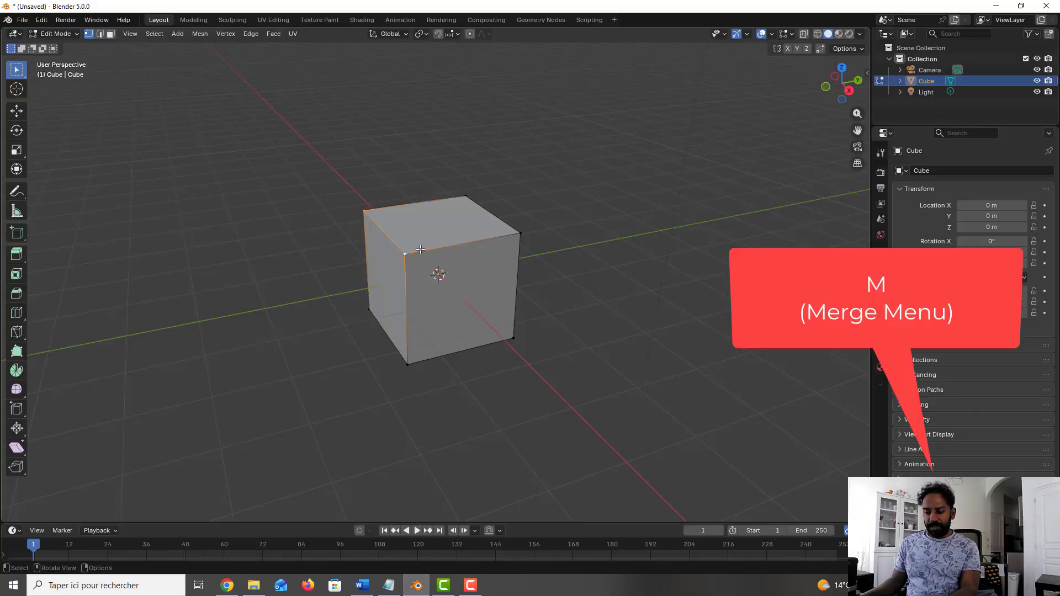
pyautogui.press('m')
pyautogui.click(419, 249)
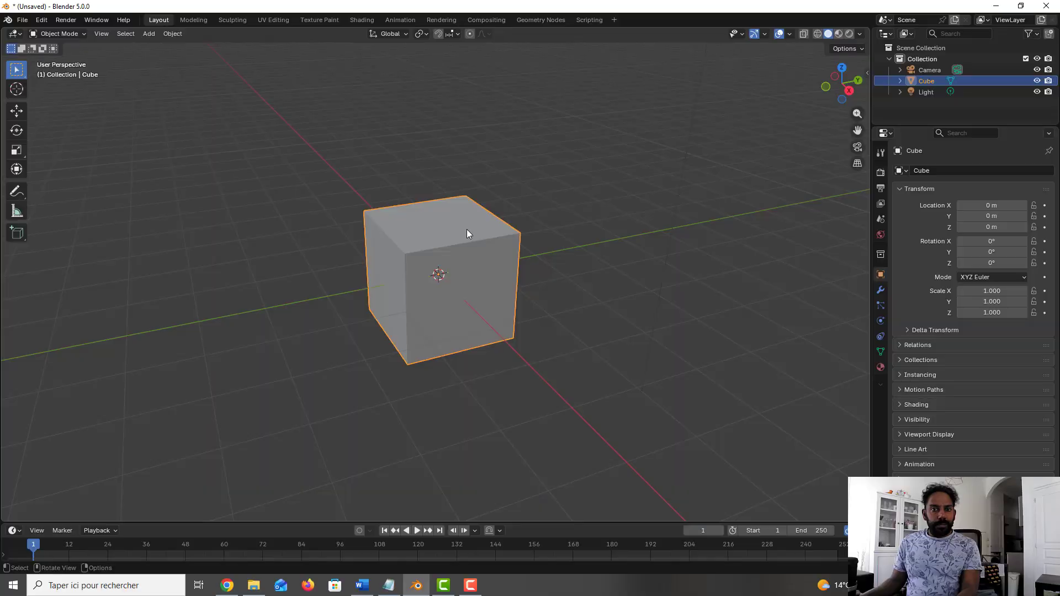
# Step: In Edit Mode, extrude the cube's left side face 2 m along its normal
pyautogui.press('Tab')
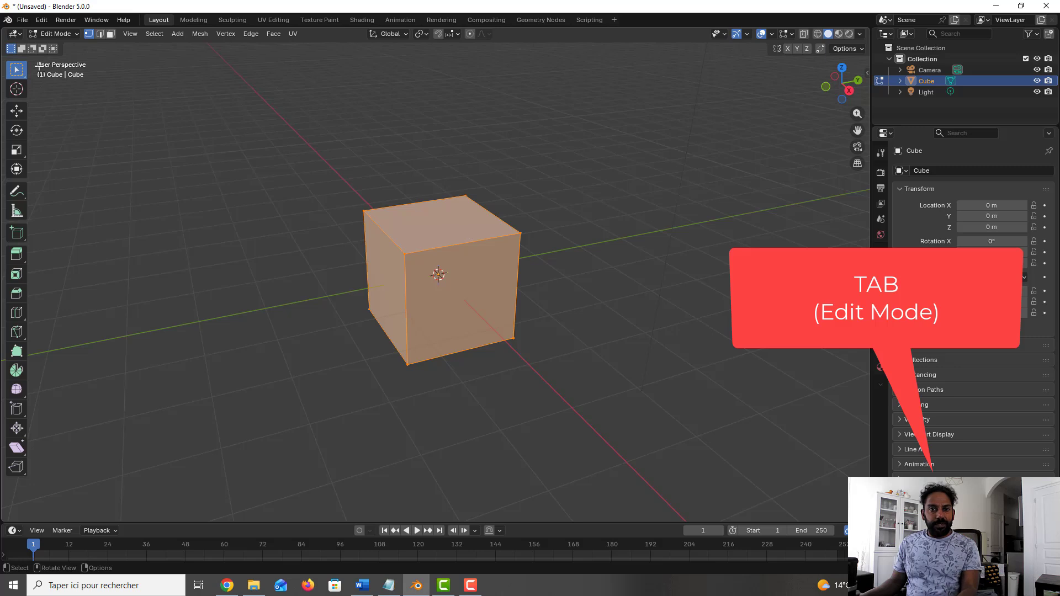
pyautogui.hotkey('alt', 'a')
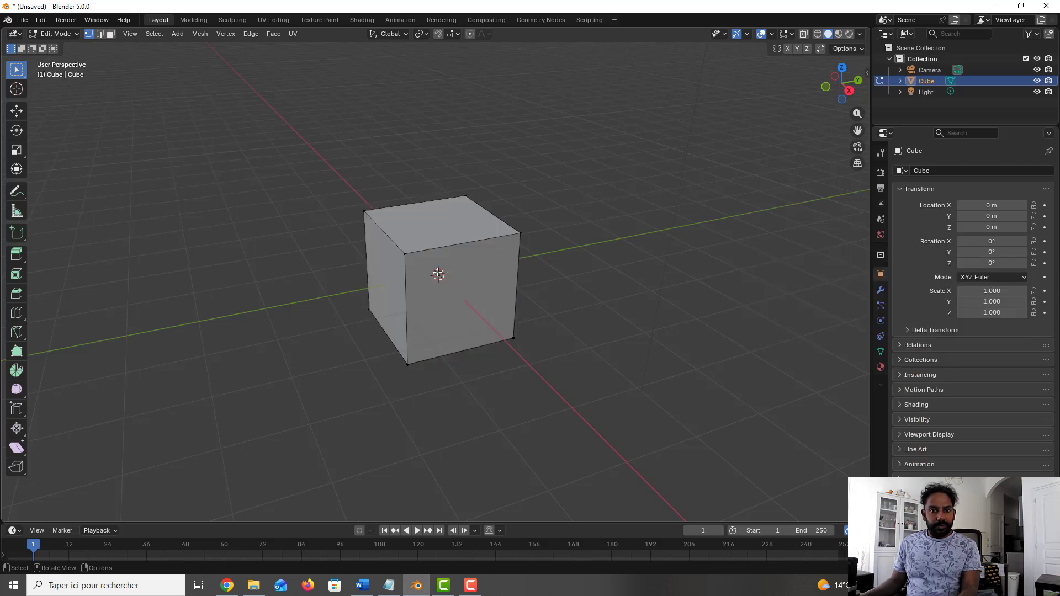
pyautogui.click(111, 34)
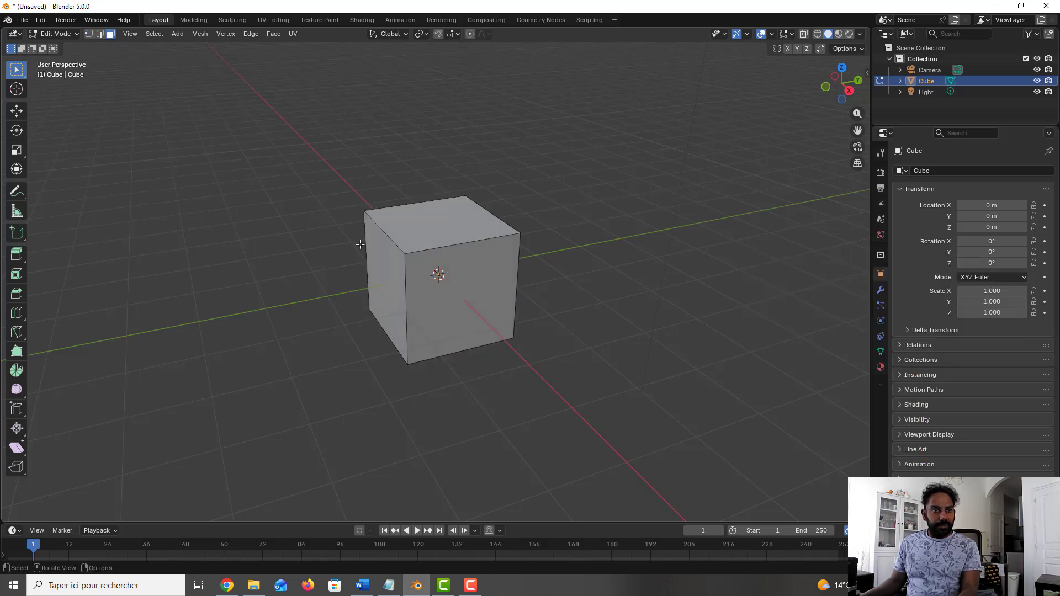
pyautogui.click(380, 259)
pyautogui.press('e')
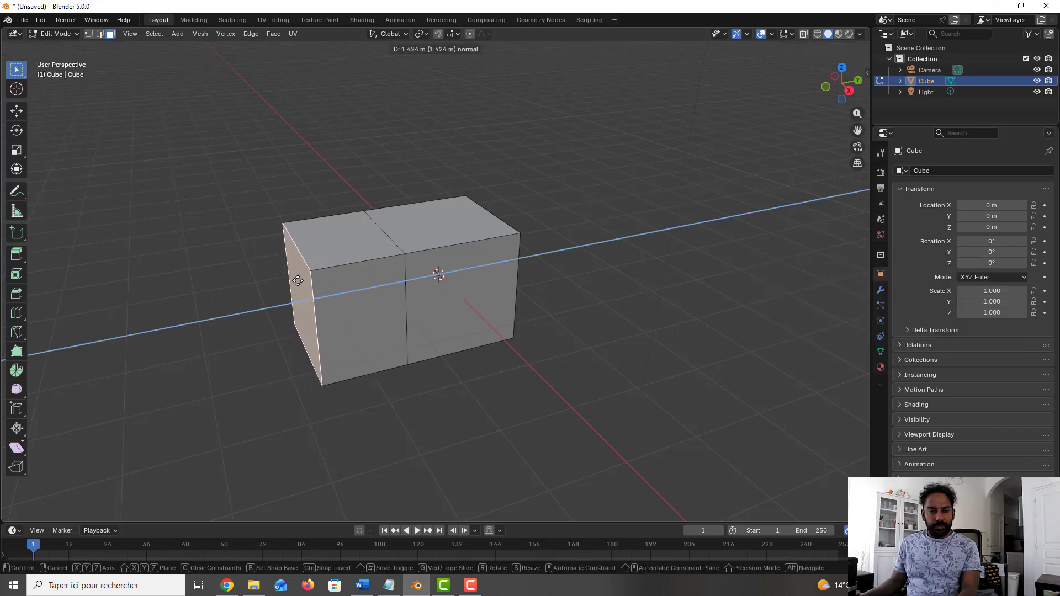
pyautogui.write('2')
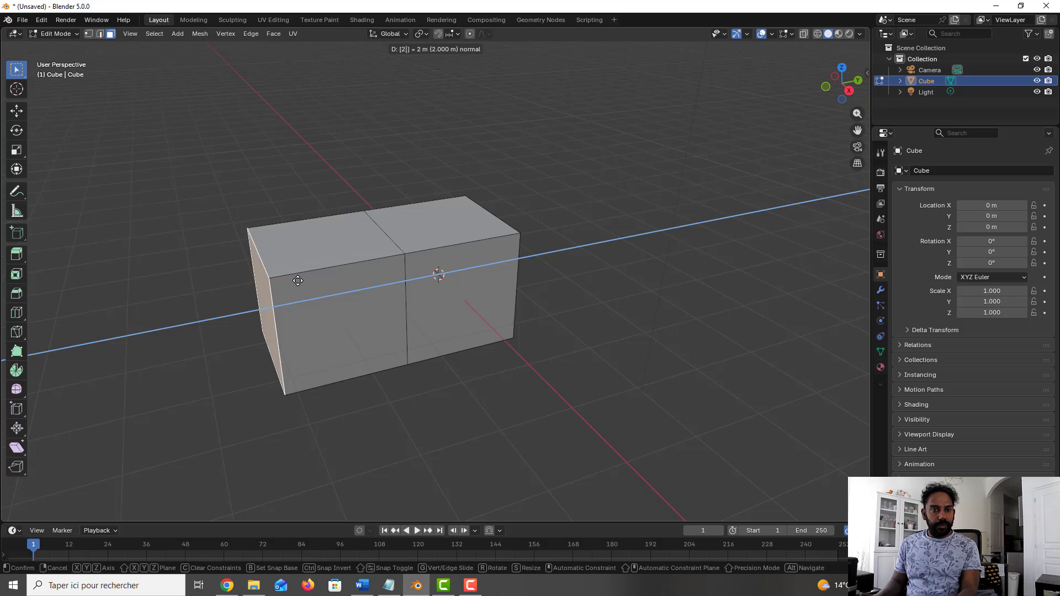
pyautogui.press('Return')
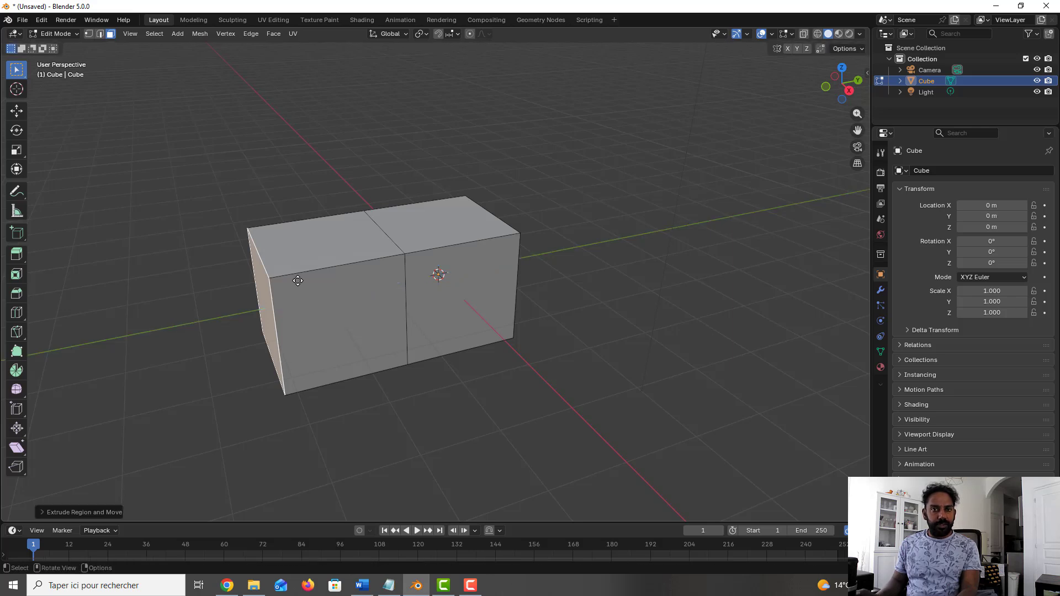
# Step: Extrude the extended section's top face upward, and extrude the two front faces together along the global X axis
pyautogui.click(293, 238)
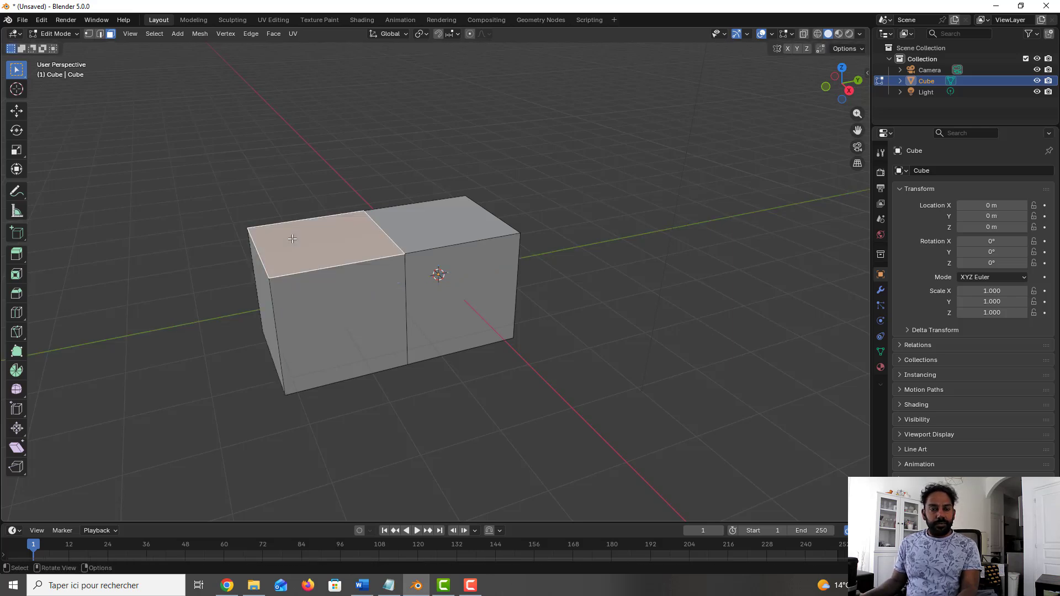
pyautogui.press('e')
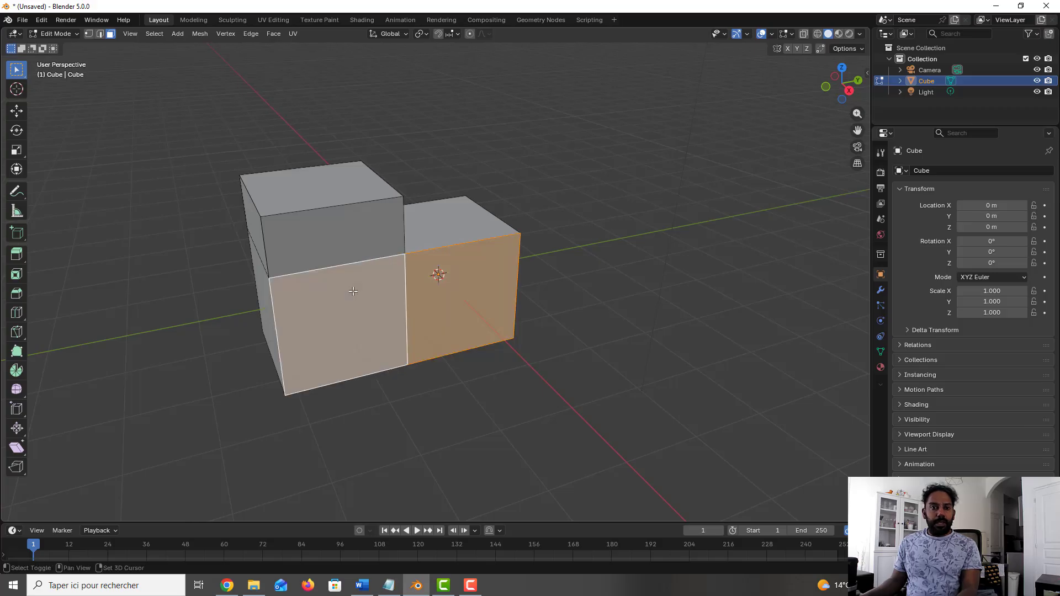
pyautogui.keyDown('shift'); pyautogui.click(353, 291); pyautogui.keyUp('shift')
pyautogui.press('e')
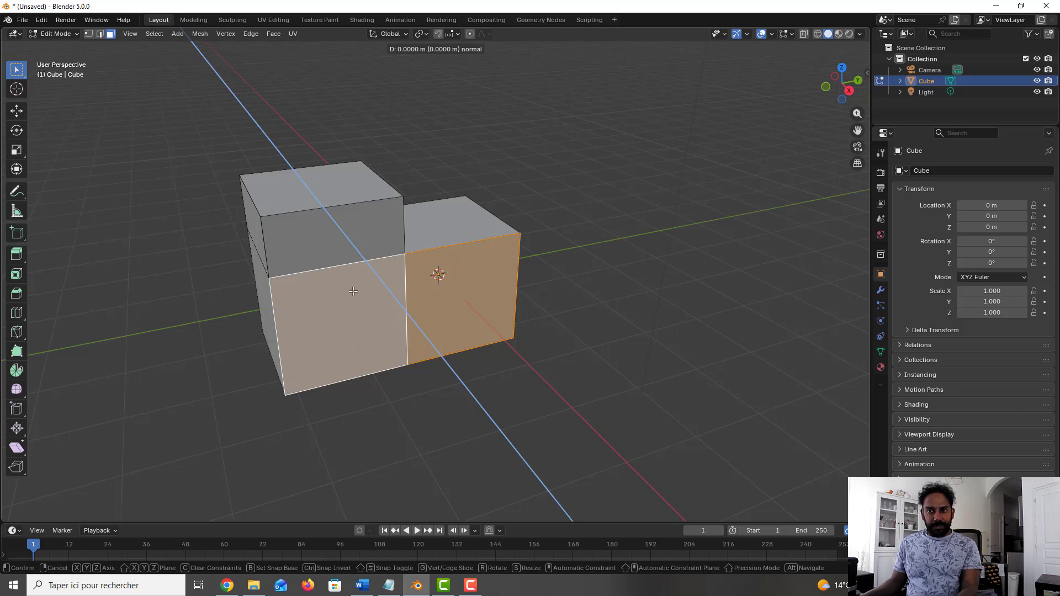
pyautogui.press('x')
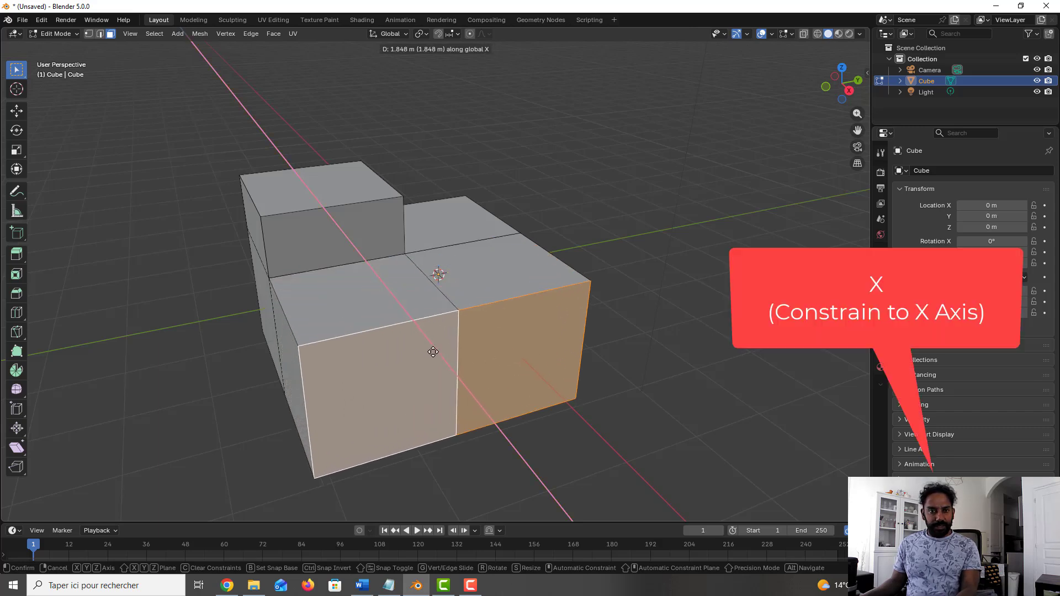
pyautogui.click(465, 394)
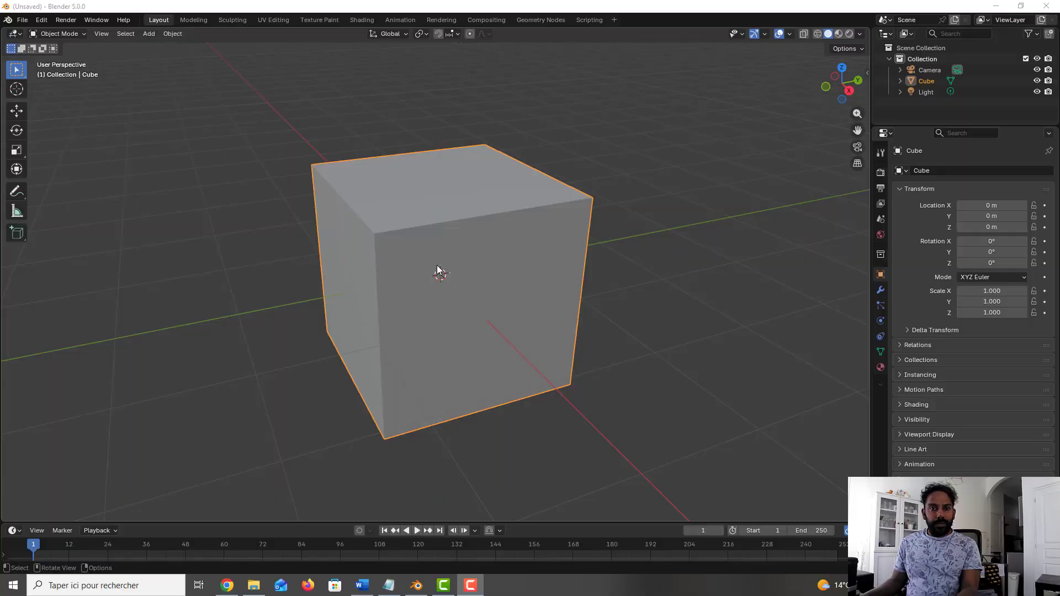
# Step: In Edit Mode, preview several cut counts and add a single centred horizontal loop cut around the cube
pyautogui.press('Tab')
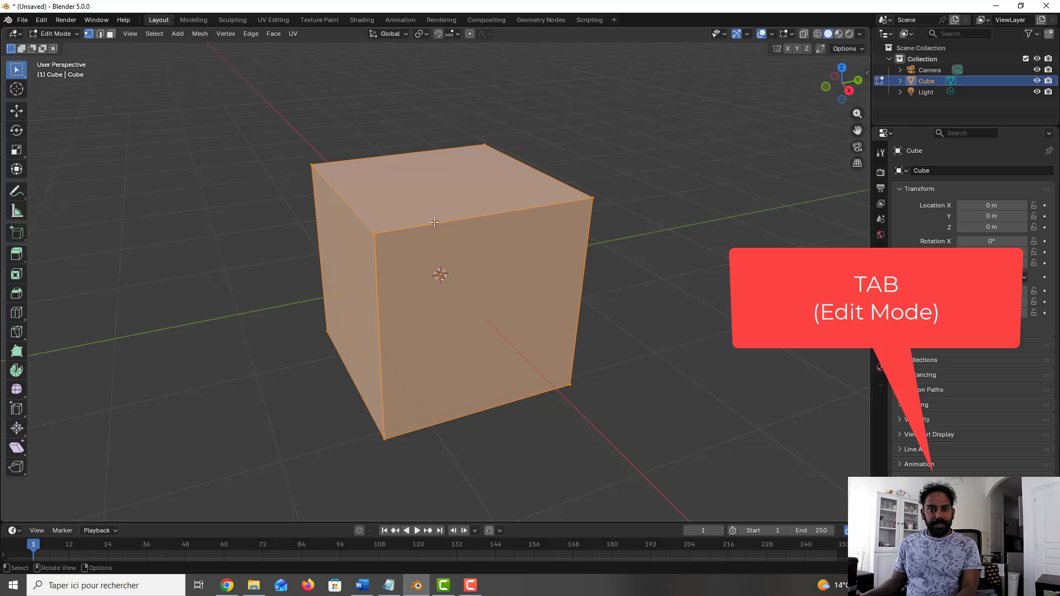
pyautogui.click(618, 237)
pyautogui.hotkey('ctrl', 'r')
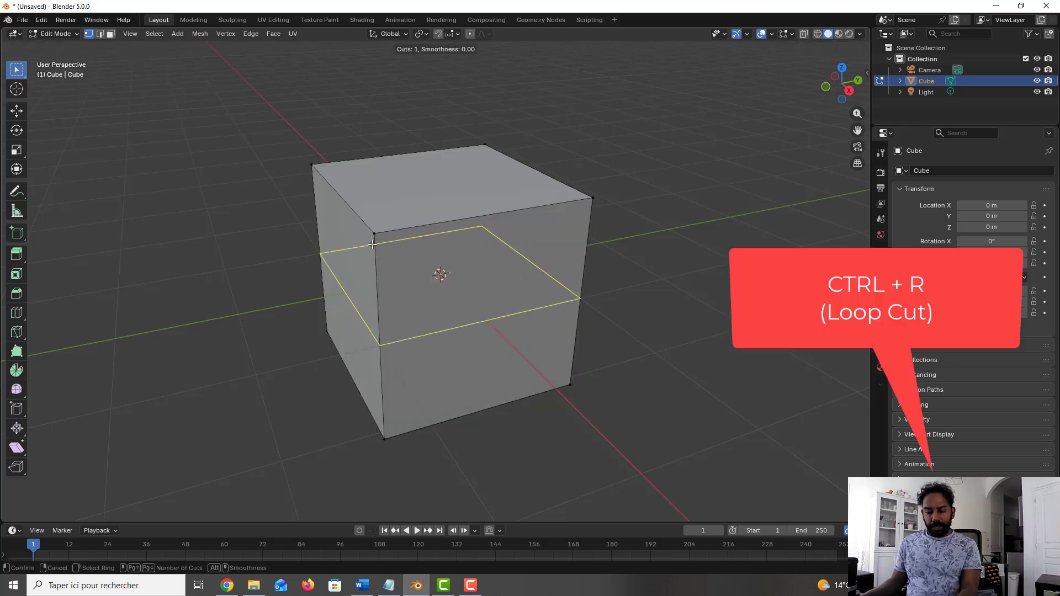
pyautogui.scroll(1, 378, 268)
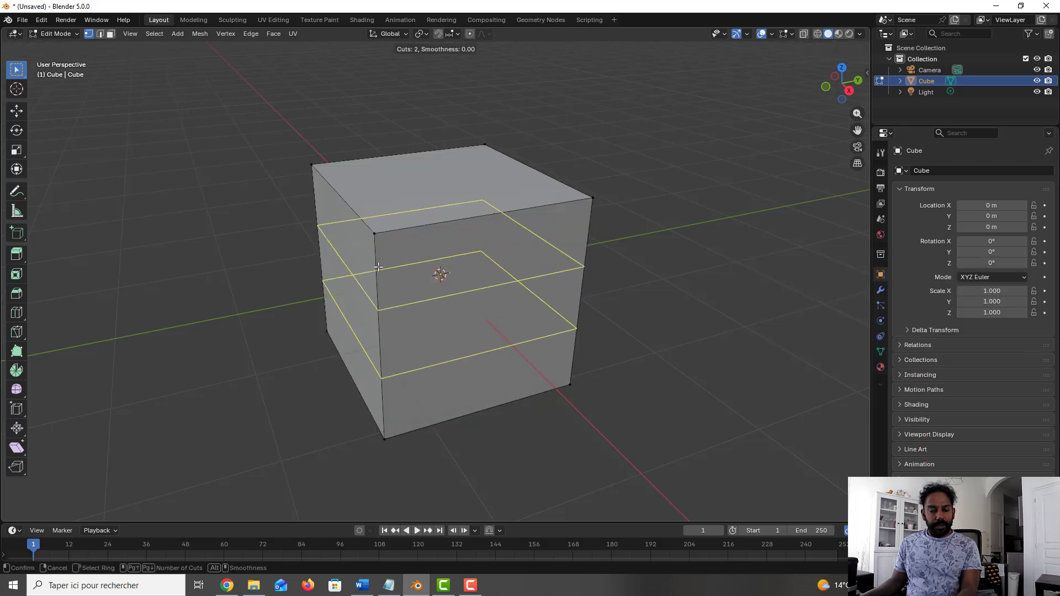
pyautogui.scroll(1, 378, 267)
pyautogui.scroll(1, 378, 267)
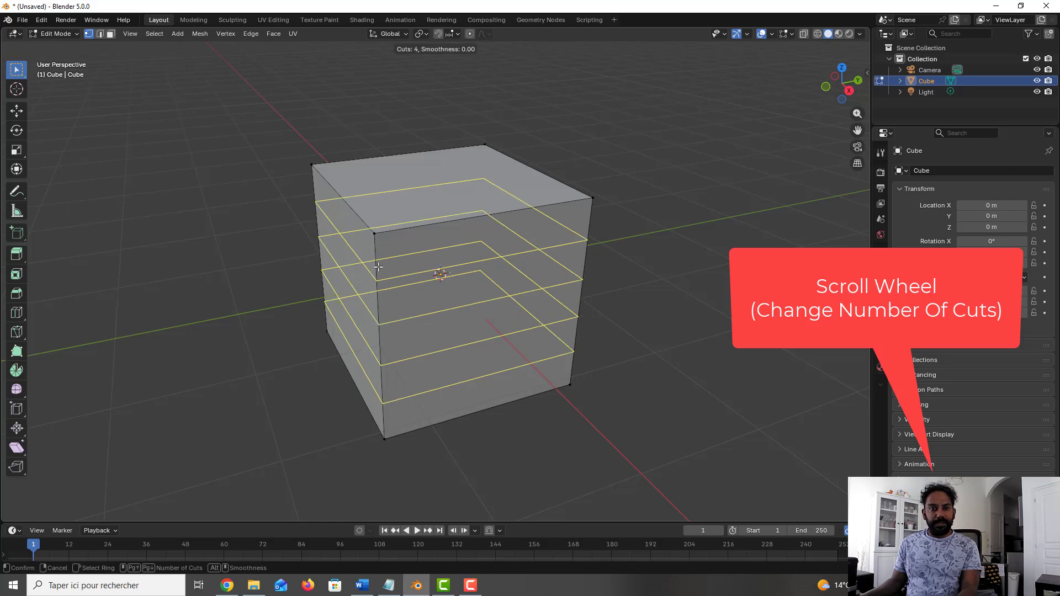
pyautogui.scroll(-2, 378, 267)
pyautogui.scroll(1, 378, 267)
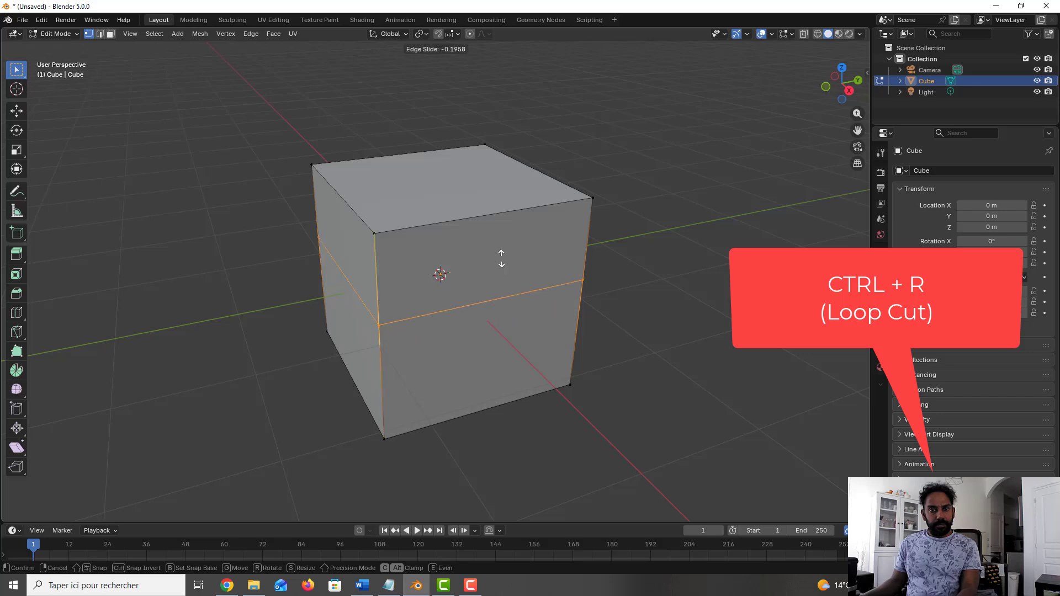
pyautogui.rightClick(466, 277)
pyautogui.click(651, 277)
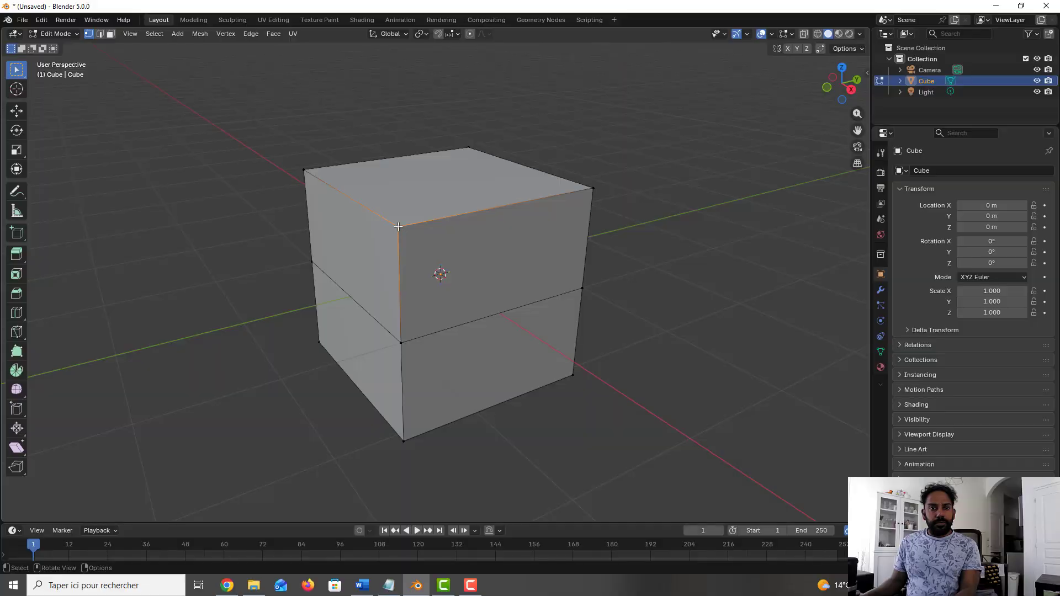
# Step: Cut the front faces with the Knife from the near top corner through the horizontal loop to the bottom corner
pyautogui.press('k')
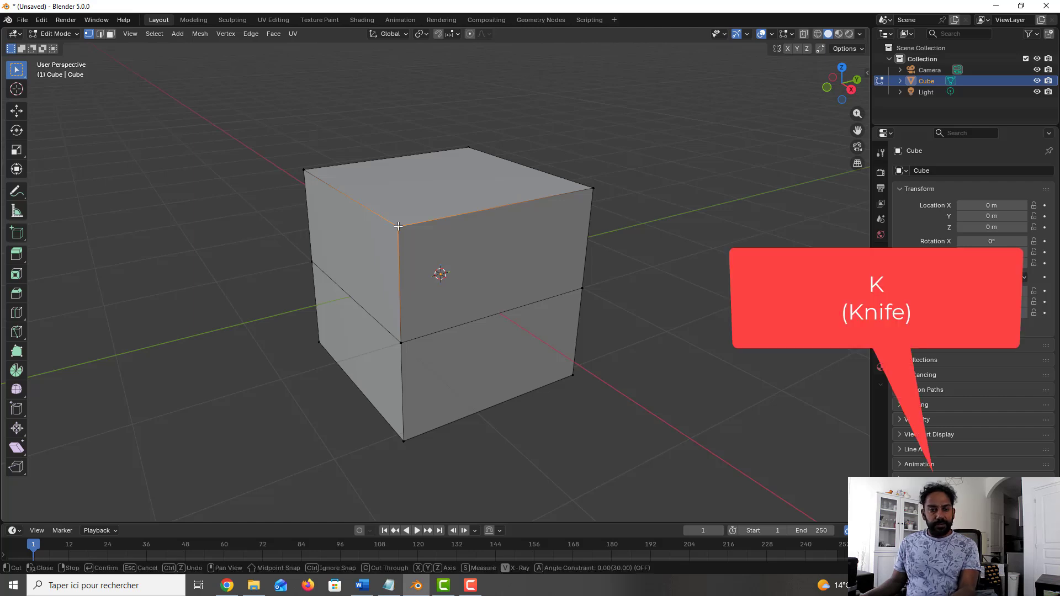
pyautogui.click(398, 226)
pyautogui.click(440, 331)
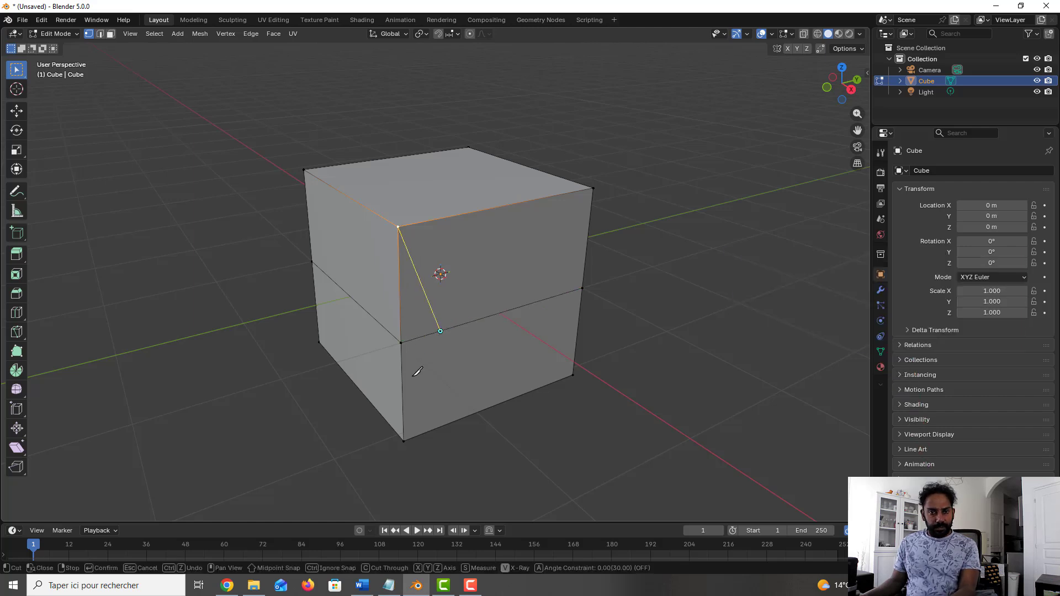
pyautogui.click(409, 439)
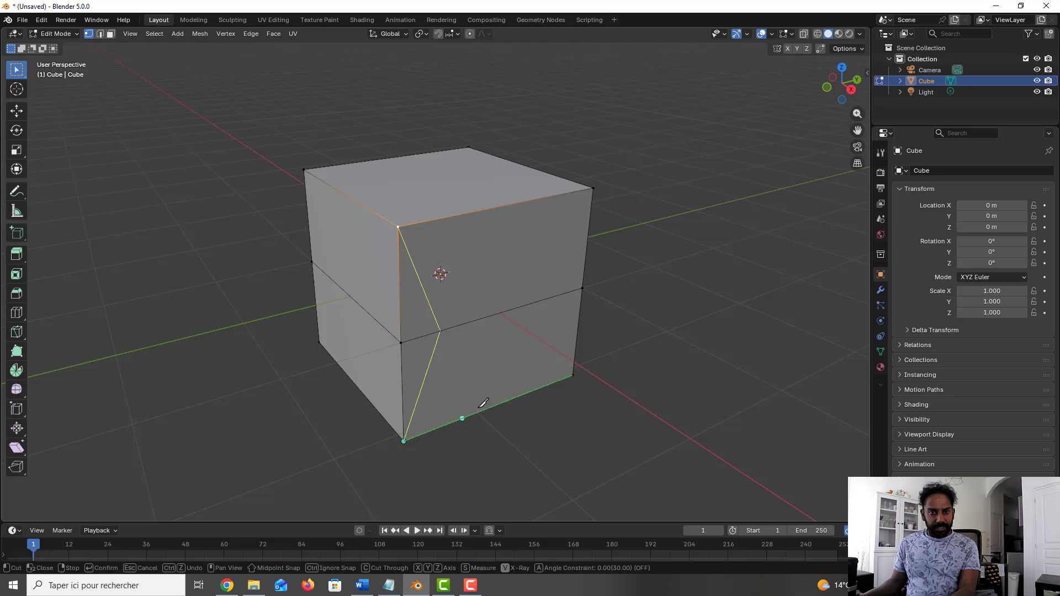
pyautogui.press('Return')
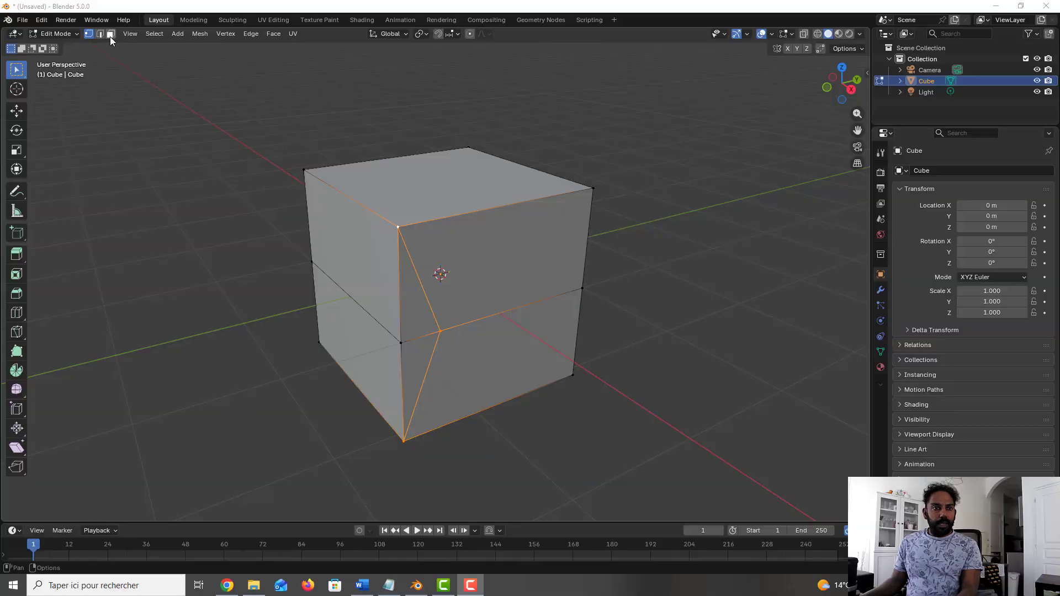
# Step: Delete the upper face on the cube's left side, above the horizontal loop
pyautogui.click(276, 81)
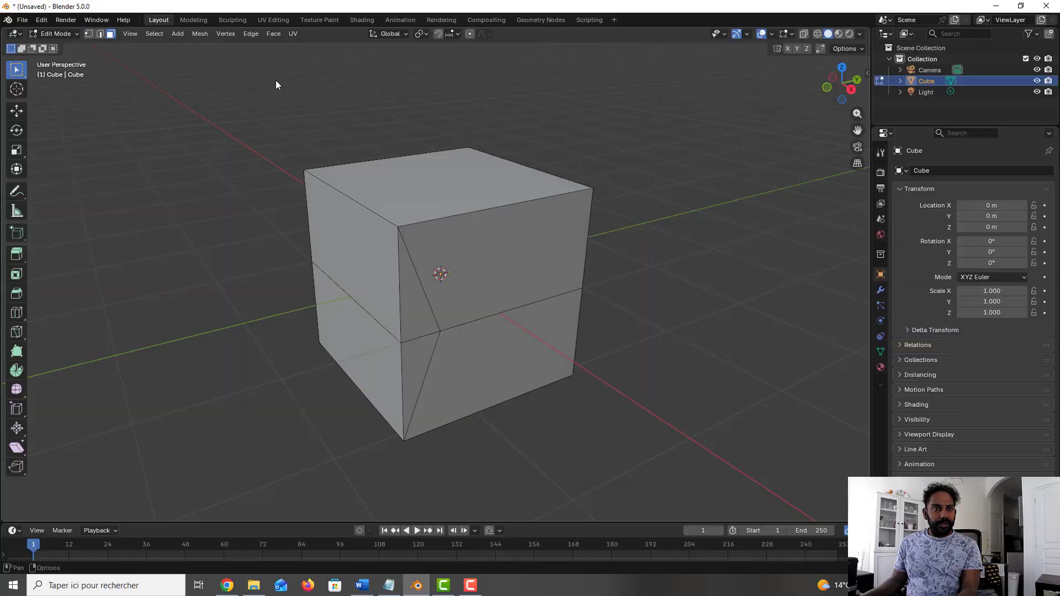
pyautogui.click(345, 238)
pyautogui.press('x')
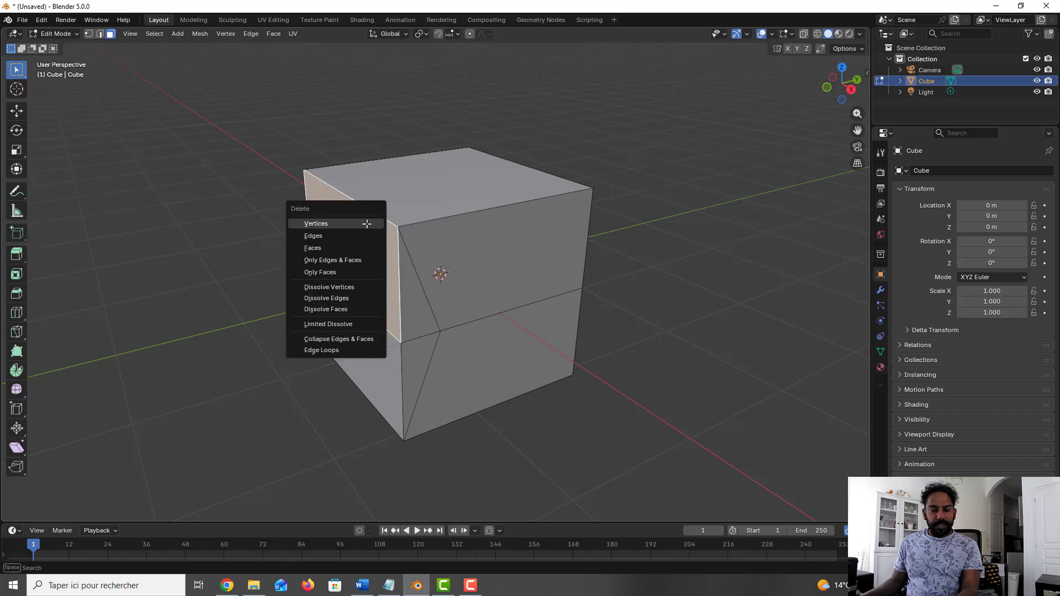
pyautogui.click(361, 247)
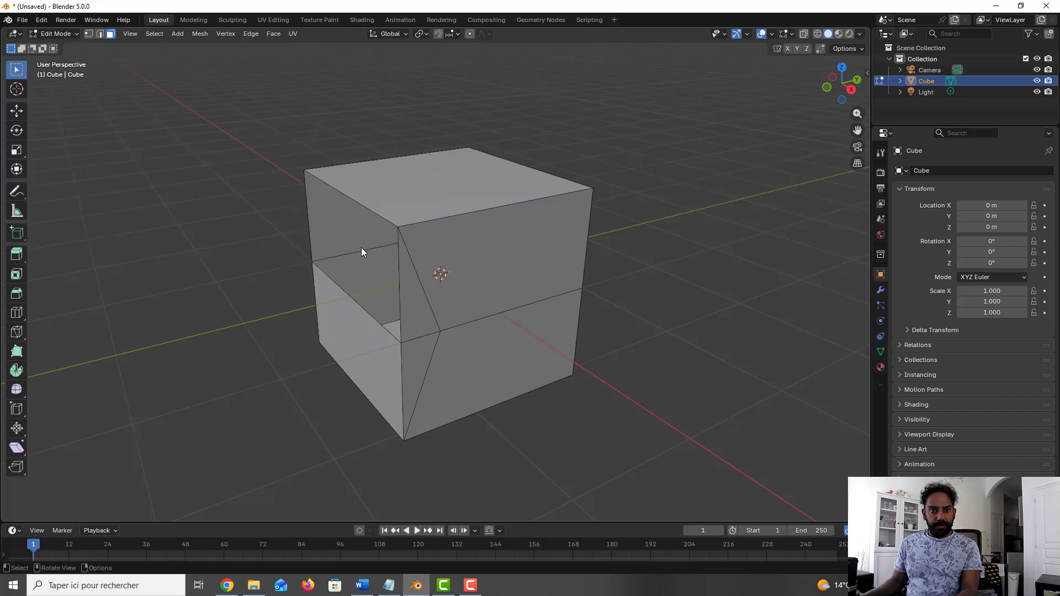
# Step: Select the four corner vertices around the opening and fill them with a new face
pyautogui.moveTo(361, 248); pyautogui.dragTo(414, 238, button='middle')
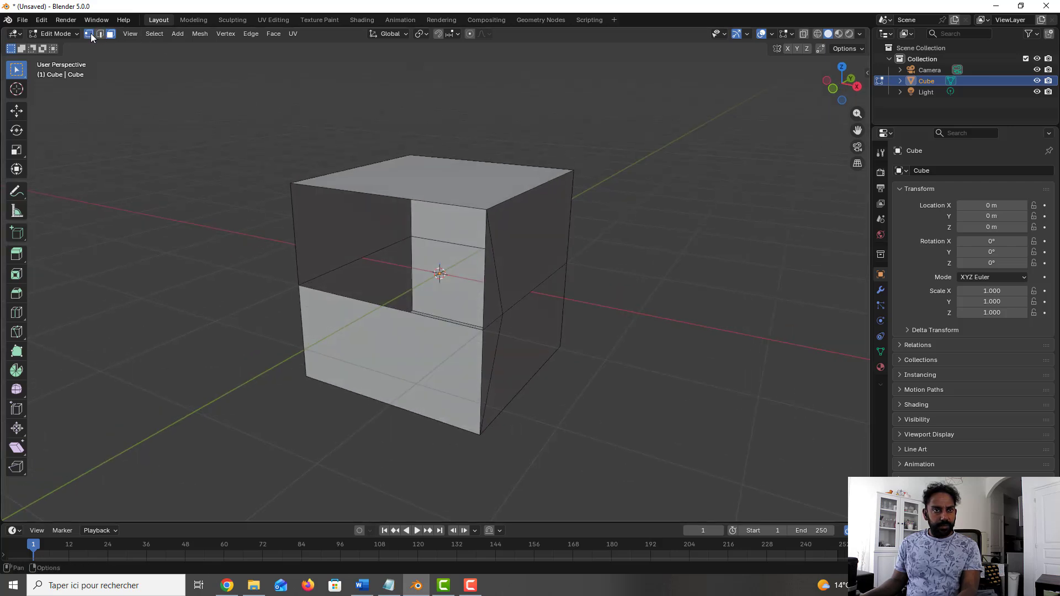
pyautogui.click(296, 186)
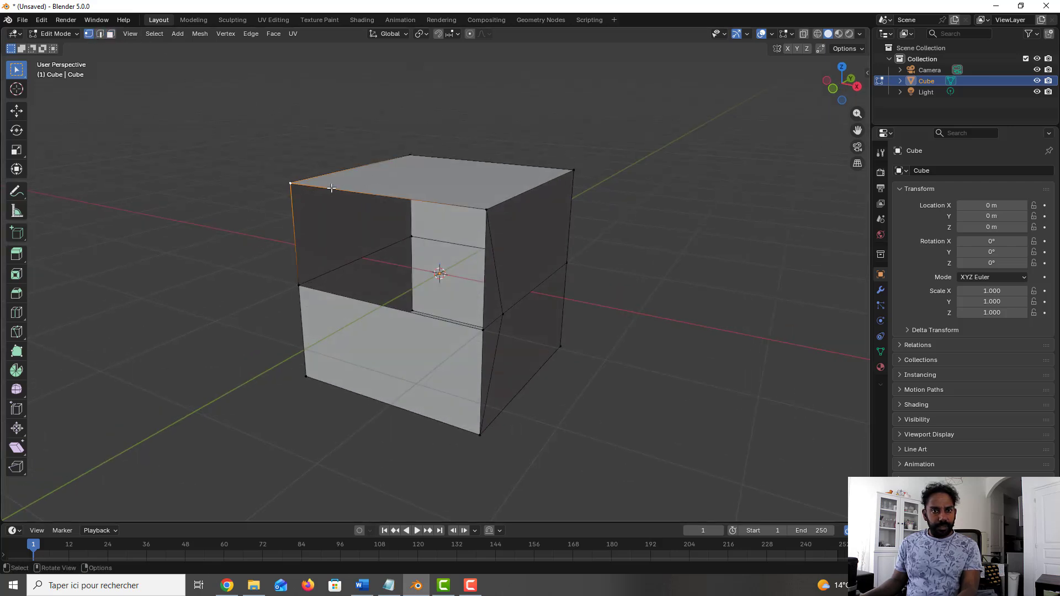
pyautogui.keyDown('shift'); pyautogui.click(487, 211); pyautogui.keyUp('shift')
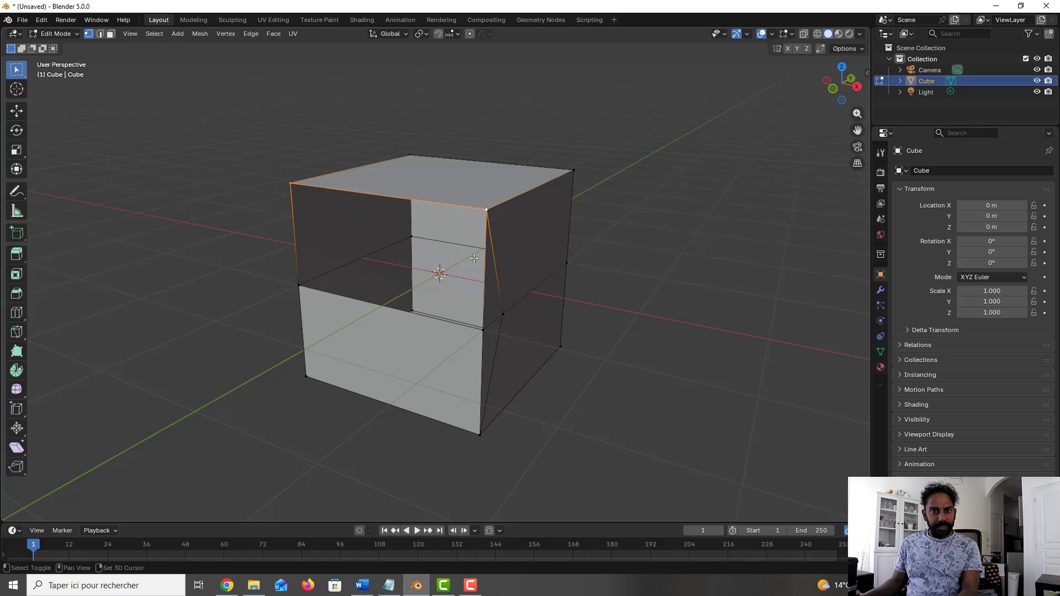
pyautogui.keyDown('shift'); pyautogui.click(481, 329); pyautogui.keyUp('shift')
pyautogui.keyDown('shift'); pyautogui.click(298, 286); pyautogui.keyUp('shift')
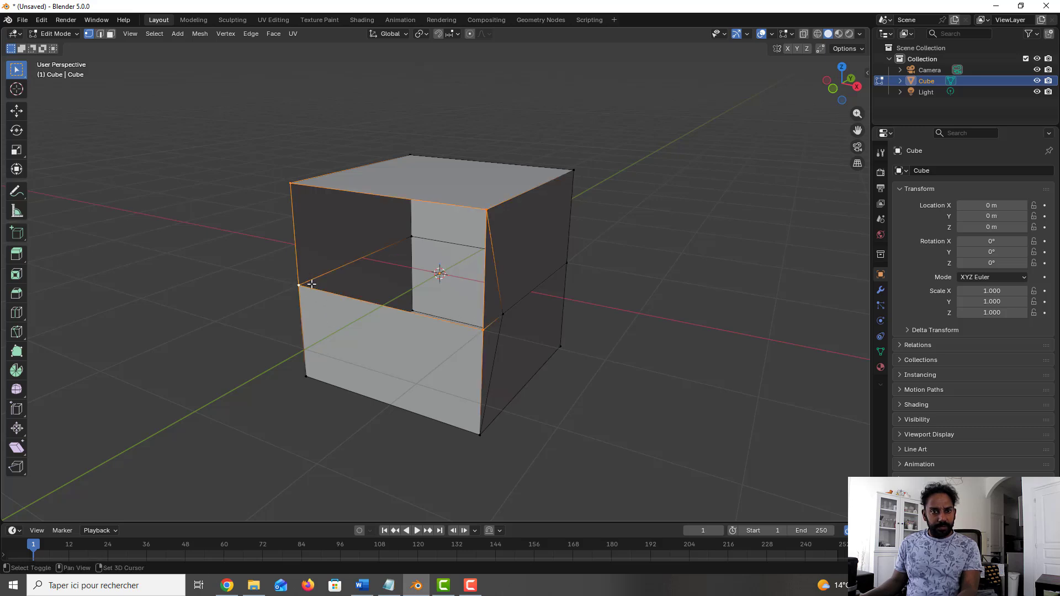
pyautogui.moveTo(324, 279); pyautogui.dragTo(363, 274, button='middle')
pyautogui.press('f')
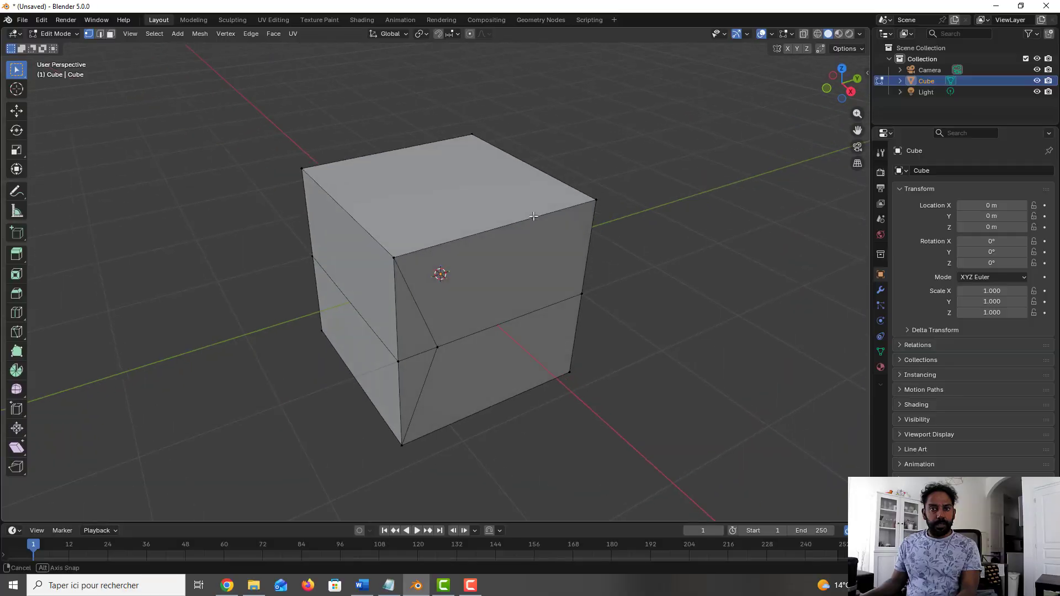
# Step: Bevel the cube's near top corner vertex with one segment, forming a triangular face
pyautogui.moveTo(533, 216); pyautogui.dragTo(469, 231, button='middle')
pyautogui.click(482, 219)
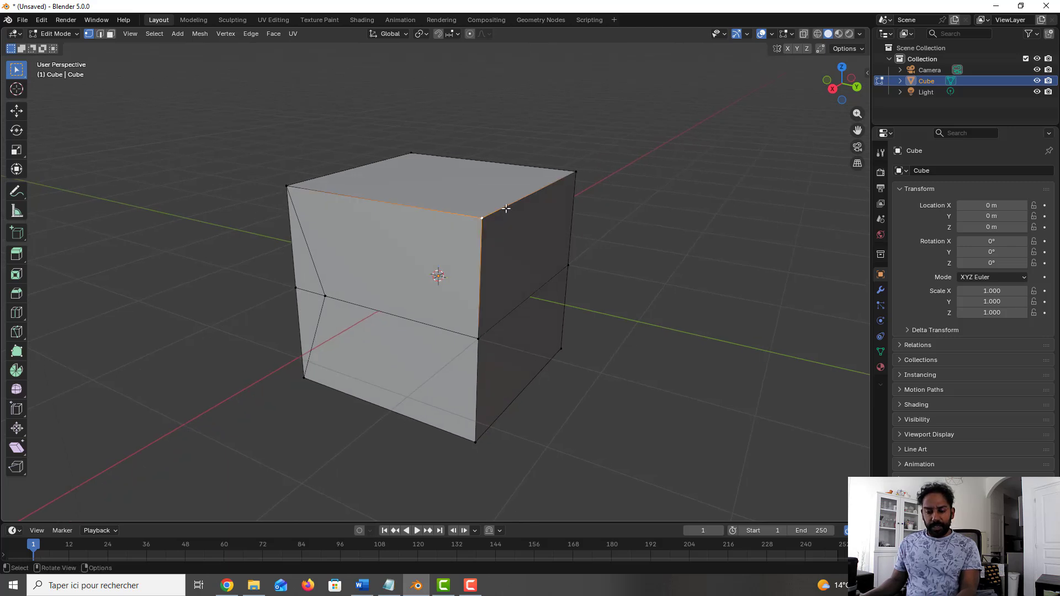
pyautogui.hotkey('ctrl', 'shift', 'b')
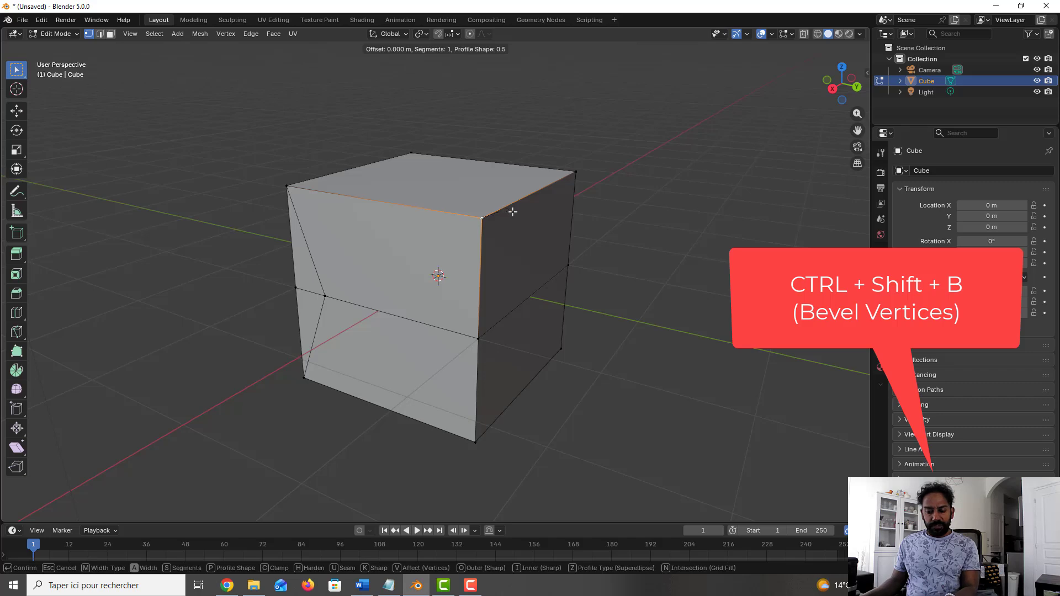
pyautogui.click(577, 235)
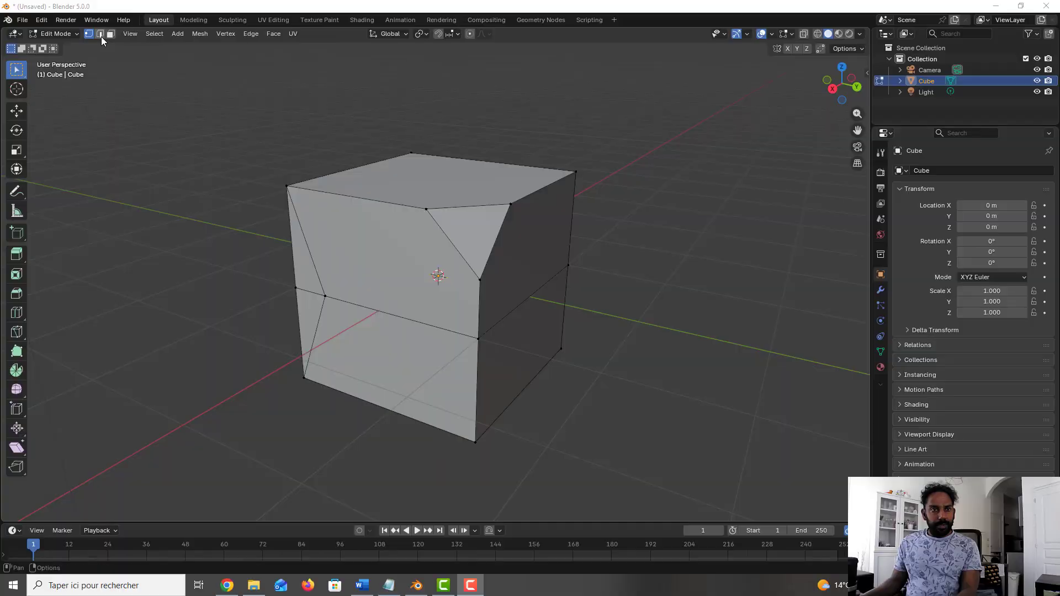
# Step: In edge selection mode, select the loop of edges around the cube's top face
pyautogui.click(100, 35)
pyautogui.click(375, 202)
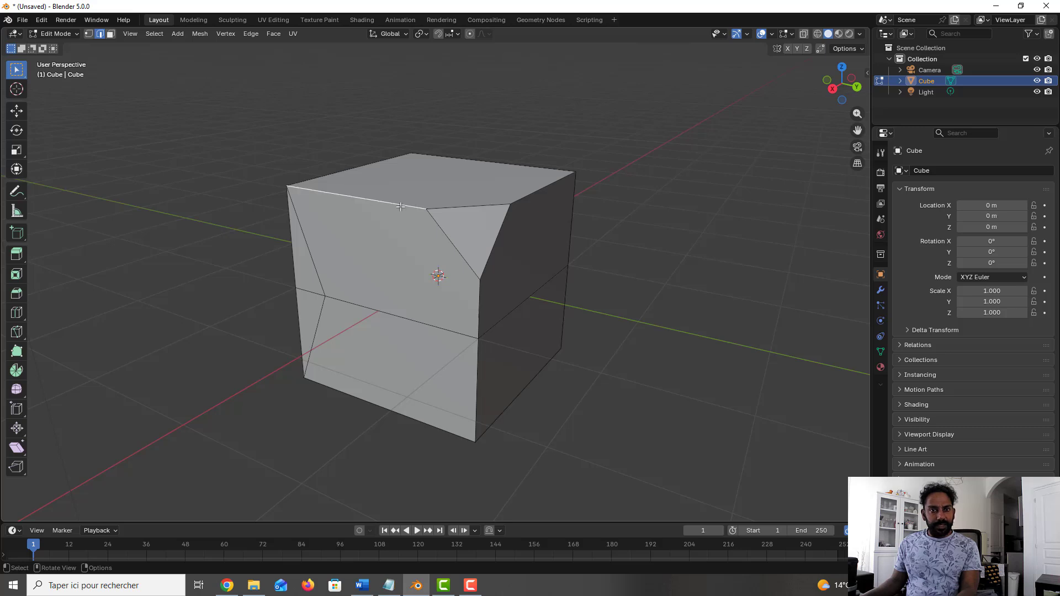
pyautogui.keyDown('alt'); pyautogui.click(453, 206); pyautogui.keyUp('alt')
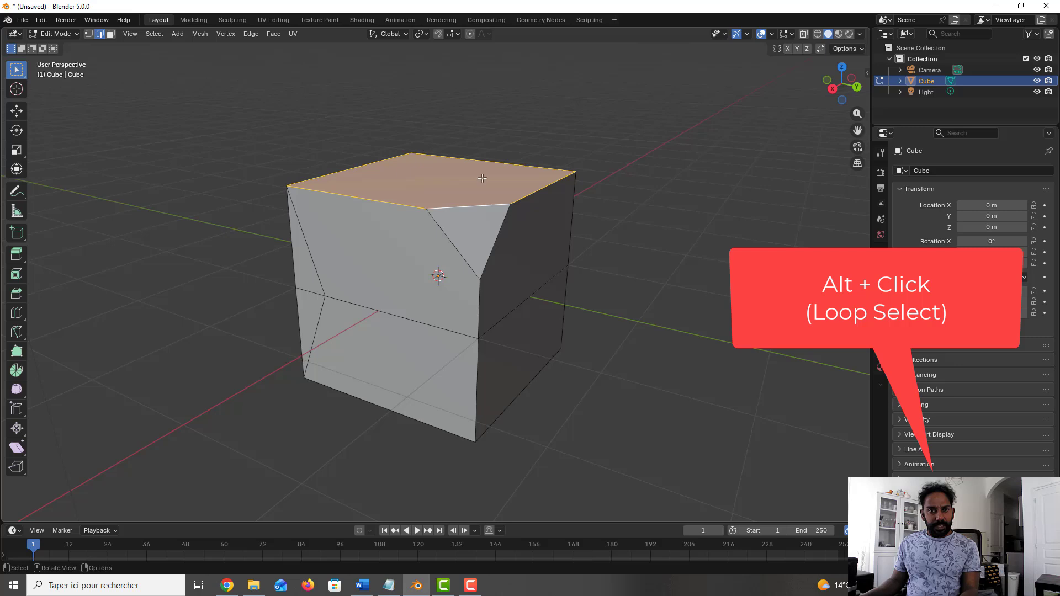
# Step: Select the upper knife-cut edge and adjoining top edge, and extend the selection to the near vertical edge with a region-filling Pick Shortest Path
pyautogui.click(300, 213)
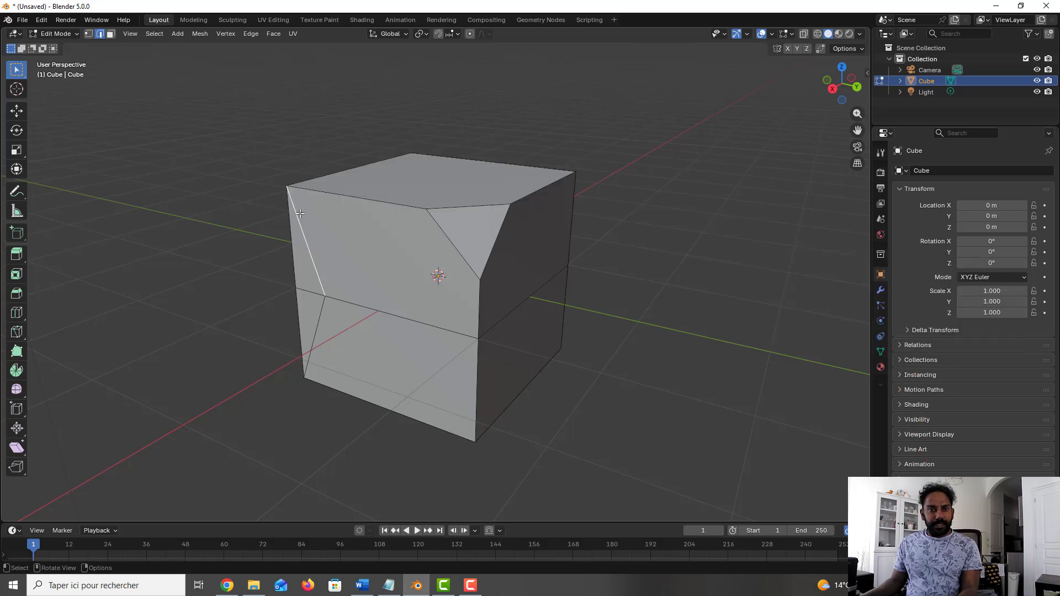
pyautogui.keyDown('shift'); pyautogui.click(336, 194); pyautogui.keyUp('shift')
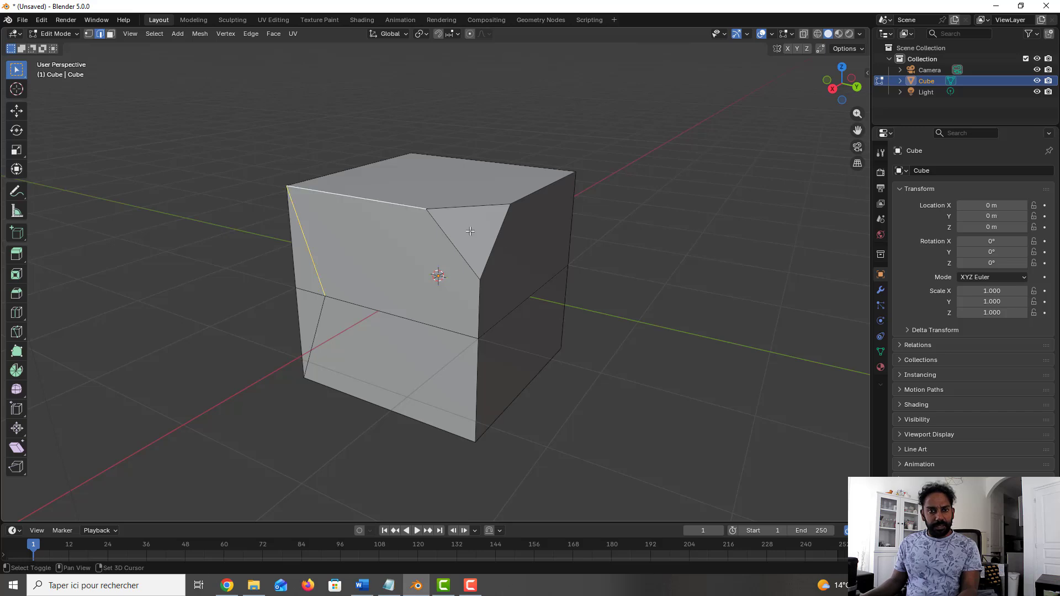
pyautogui.keyDown('ctrl'); pyautogui.keyDown('shift'); pyautogui.click(477, 293); pyautogui.keyUp('shift'); pyautogui.keyUp('ctrl')
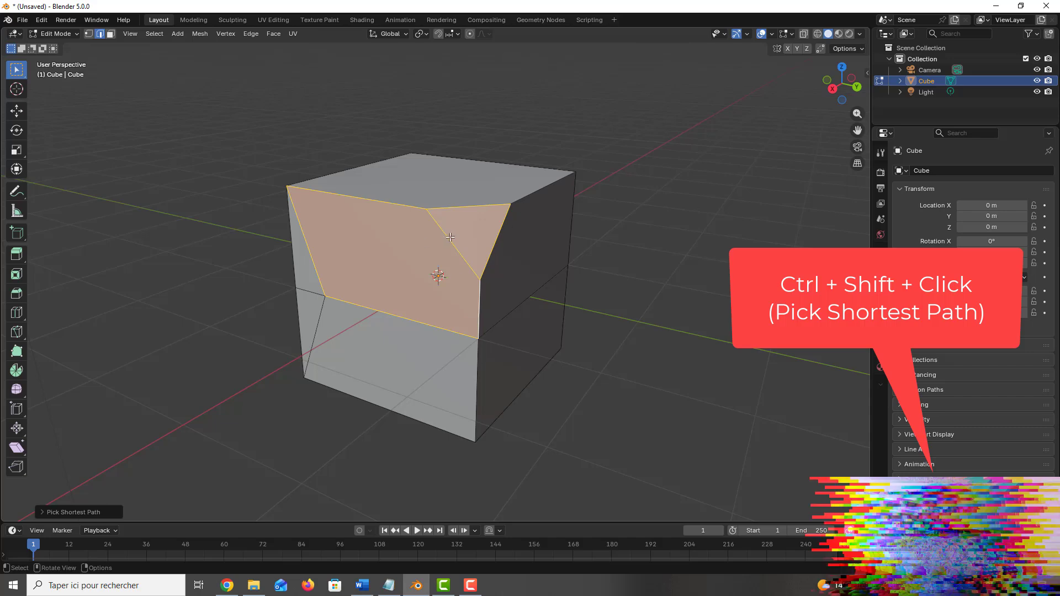
# Step: Select the shortest edge path from the bevelled corner's slanted front edge down to the lower near vertical edge
pyautogui.click(571, 262)
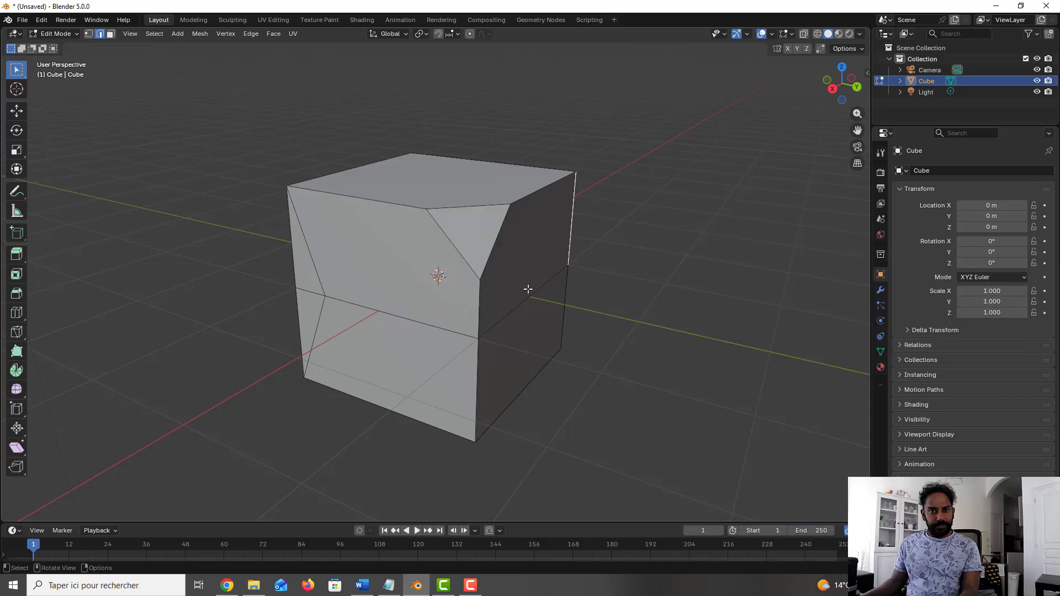
pyautogui.click(443, 226)
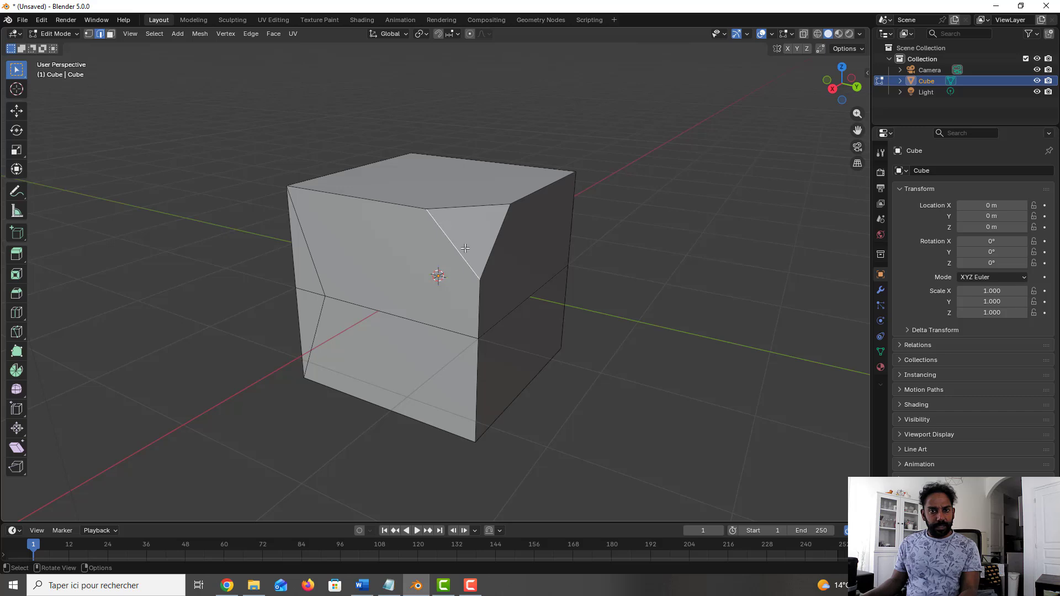
pyautogui.keyDown('ctrl'); pyautogui.keyDown('shift'); pyautogui.click(476, 415); pyautogui.keyUp('shift'); pyautogui.keyUp('ctrl')
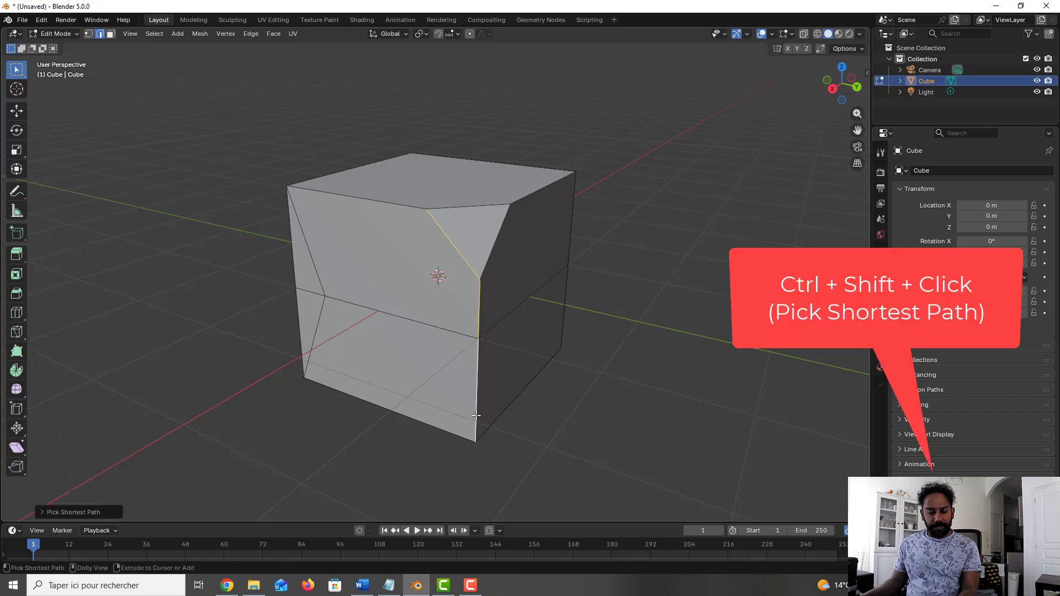
# Step: In Object Mode, open the cube's context menu to examine the available object operations
pyautogui.moveTo(542, 371); pyautogui.dragTo(518, 360, button='middle')
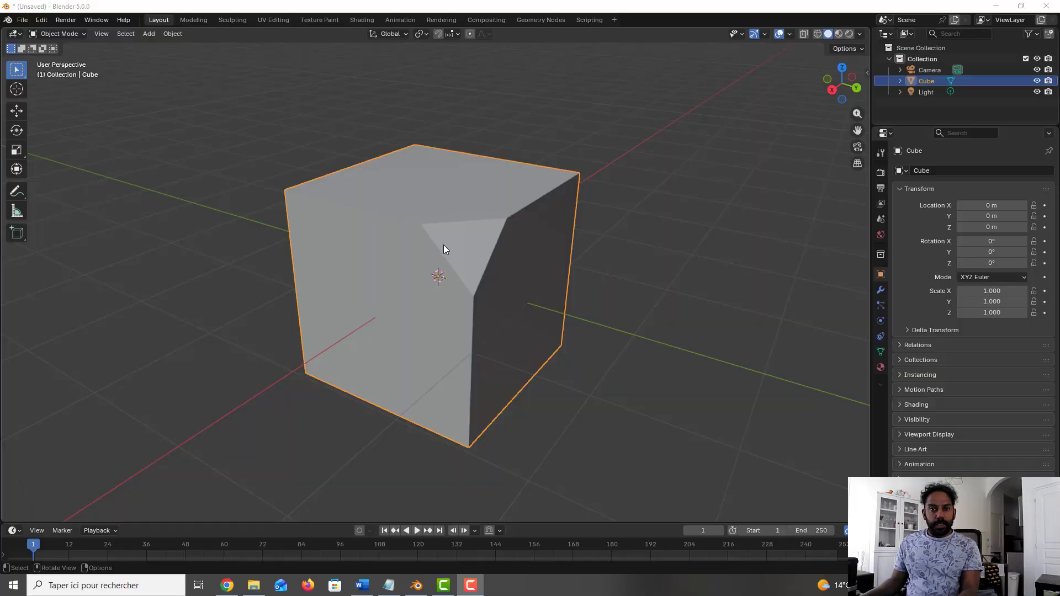
pyautogui.rightClick(443, 244)
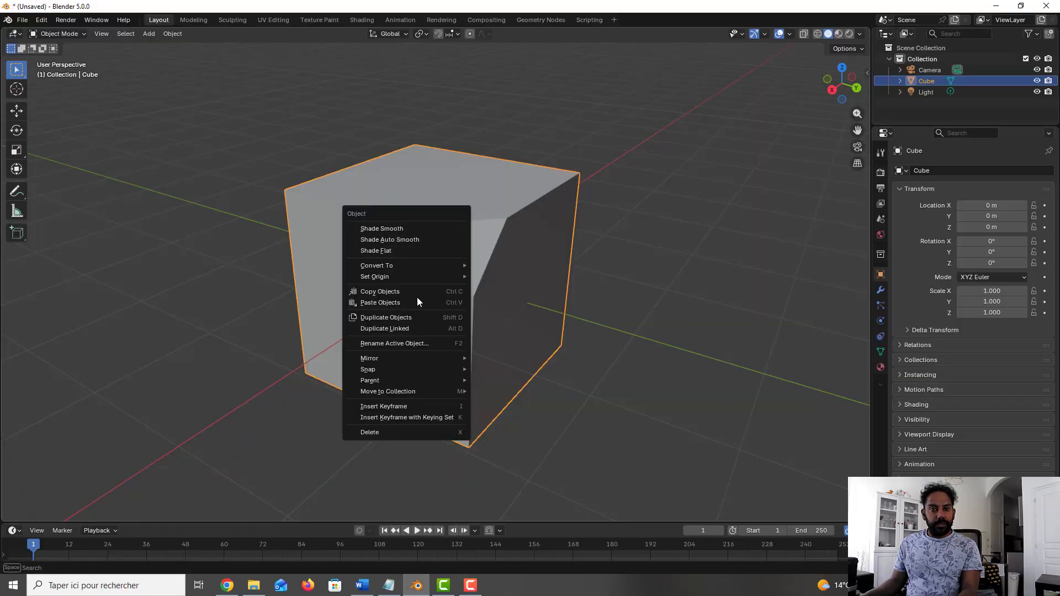
pyautogui.moveTo(426, 370)
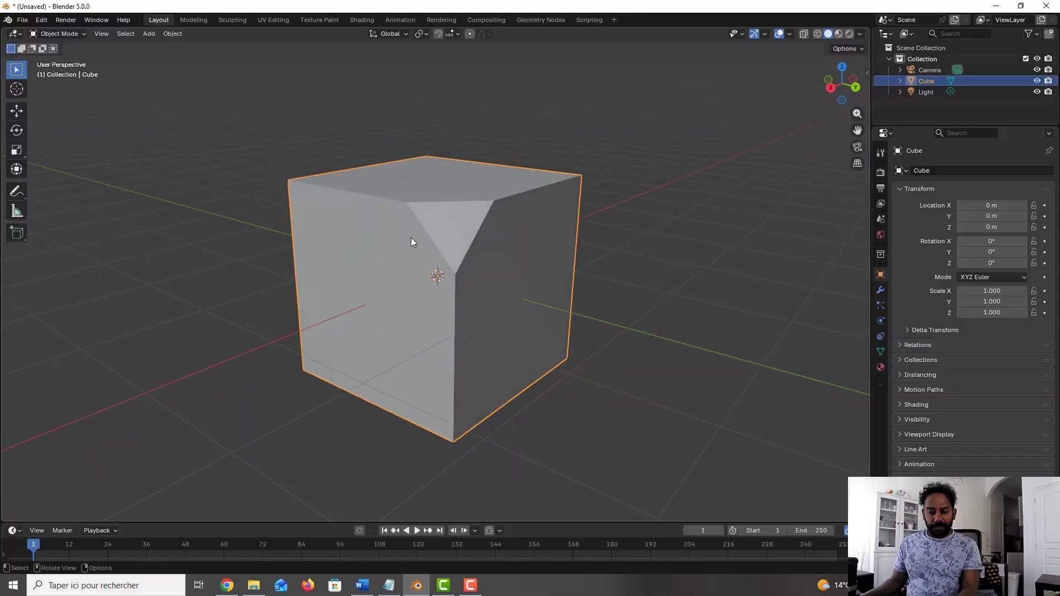
# Step: Switch the viewport shading to Wireframe and back to Solid to compare the cube's display
pyautogui.press('z')
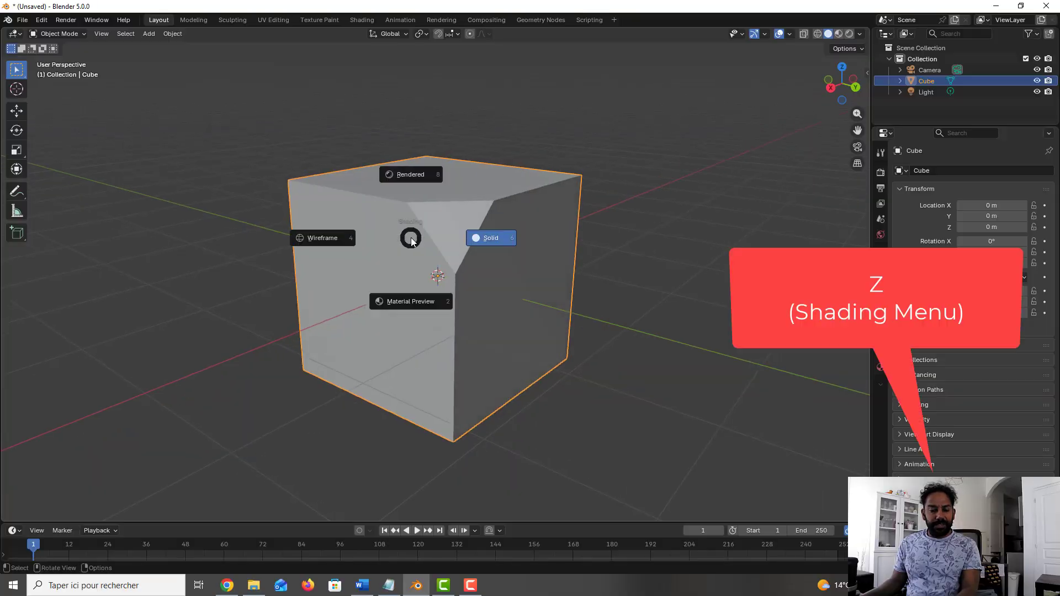
pyautogui.click(498, 270)
pyautogui.hotkey('shift', 'z')
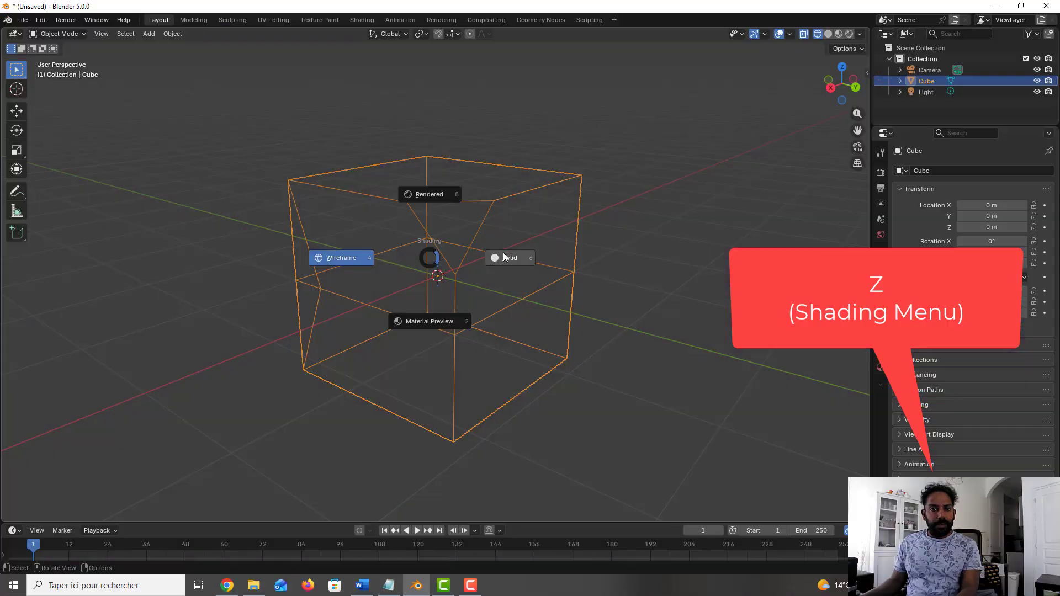
pyautogui.click(503, 256)
pyautogui.moveTo(503, 253)
pyautogui.mouseDown(button='middle')
pyautogui.moveTo(518, 268)
pyautogui.moveTo(512, 260)
pyautogui.mouseUp(button='middle')
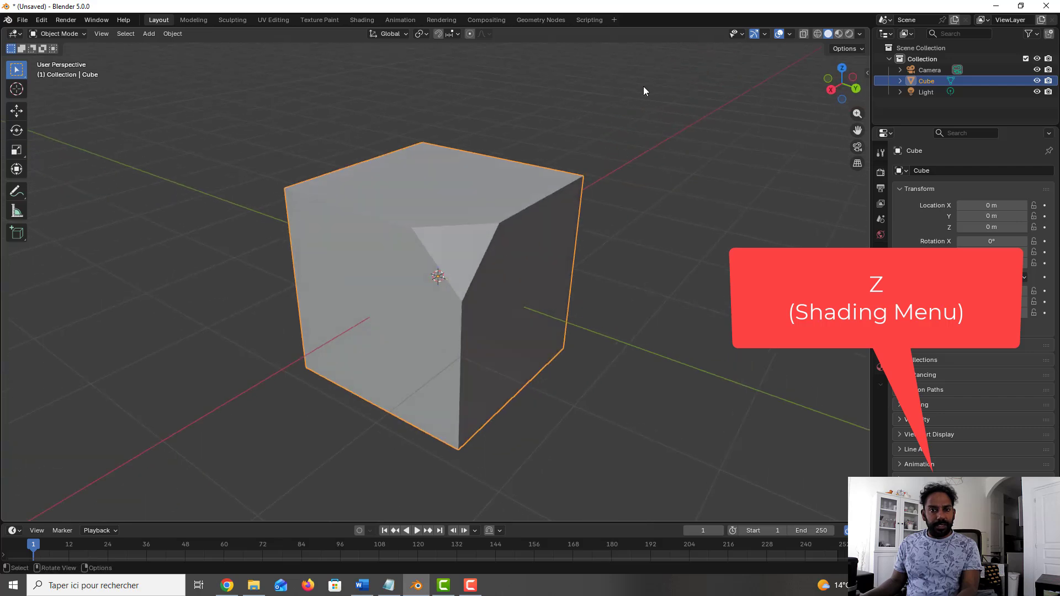
# Step: In Edit Mode, inset the cube's top face by about 0.14 m and extrude the inset face downward into an open recess
pyautogui.moveTo(633, 95)
pyautogui.mouseDown(button='middle')
pyautogui.moveTo(594, 244)
pyautogui.moveTo(561, 229)
pyautogui.mouseUp(button='middle')
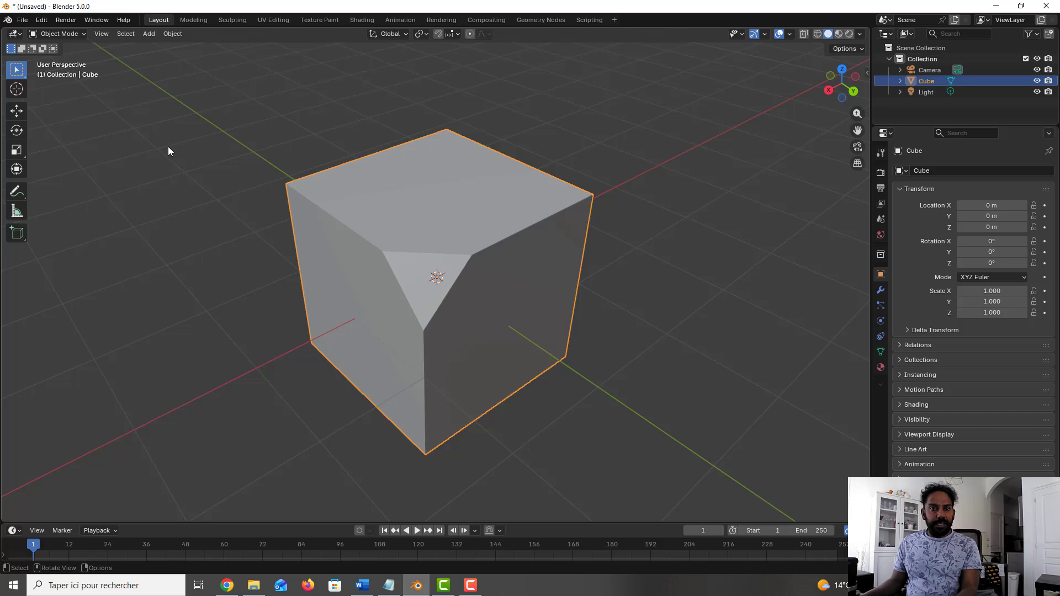
pyautogui.press('Tab')
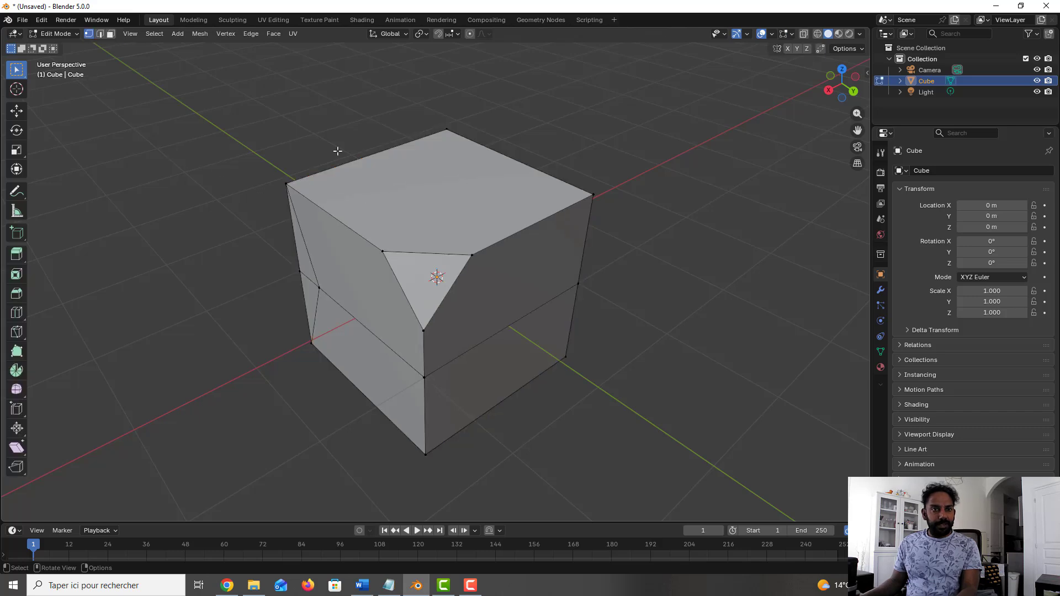
pyautogui.click(110, 34)
pyautogui.click(456, 214)
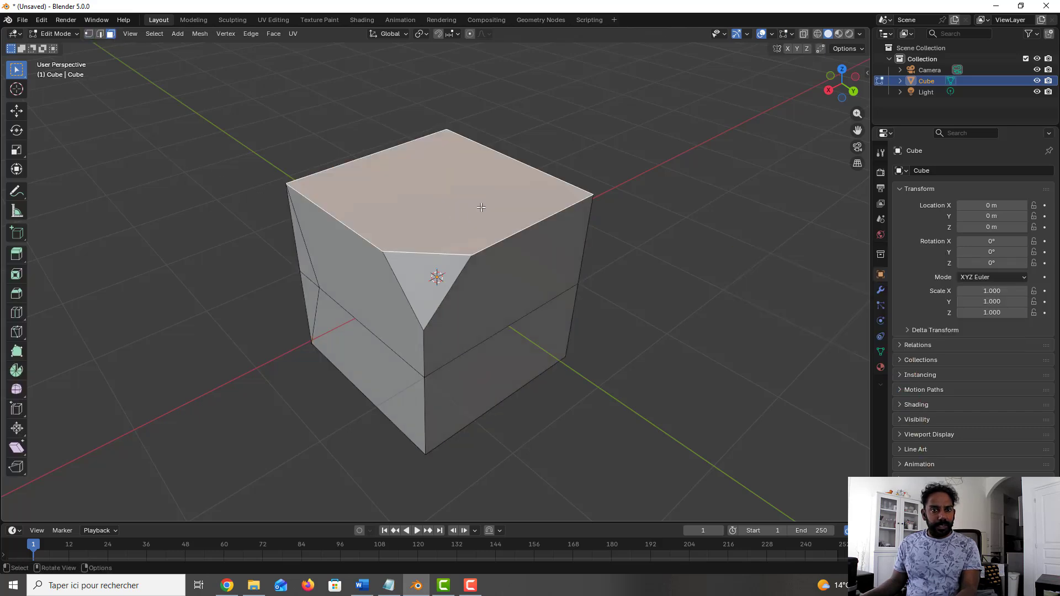
pyautogui.press('i')
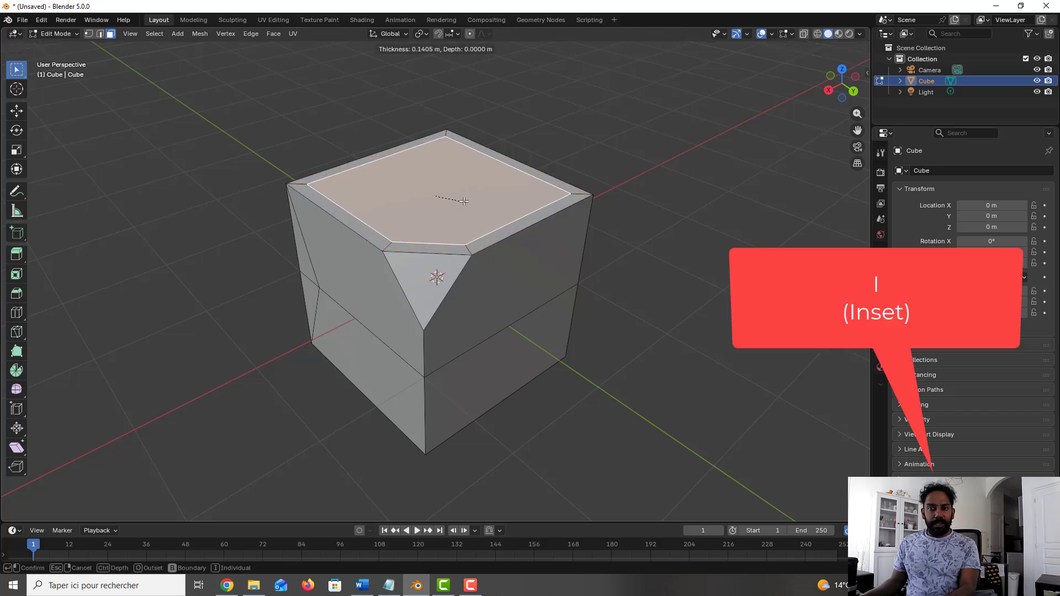
pyautogui.click(460, 202)
pyautogui.moveTo(525, 236); pyautogui.dragTo(504, 233, button='middle')
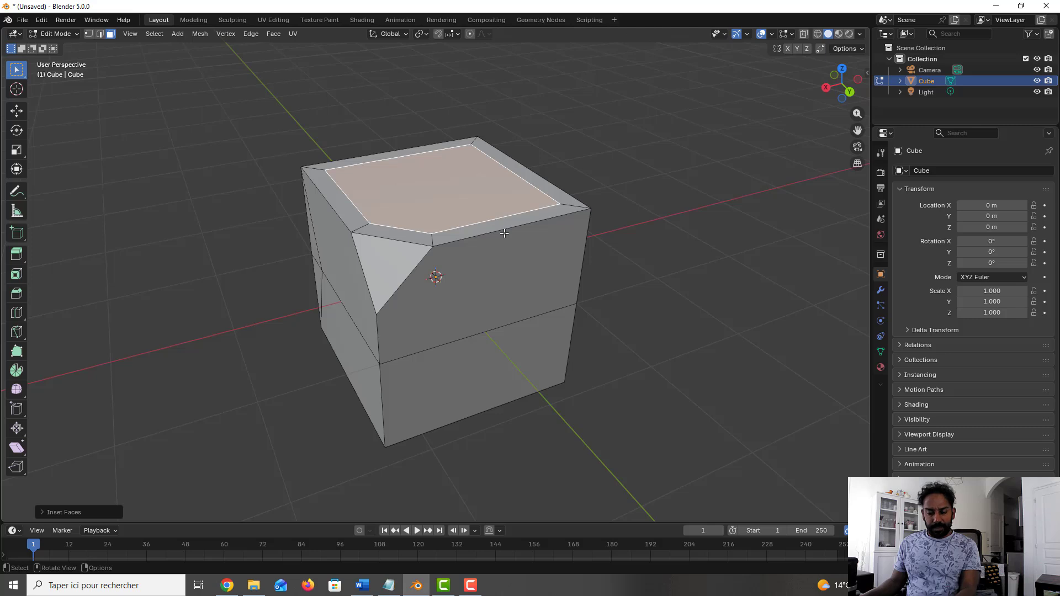
pyautogui.press('e')
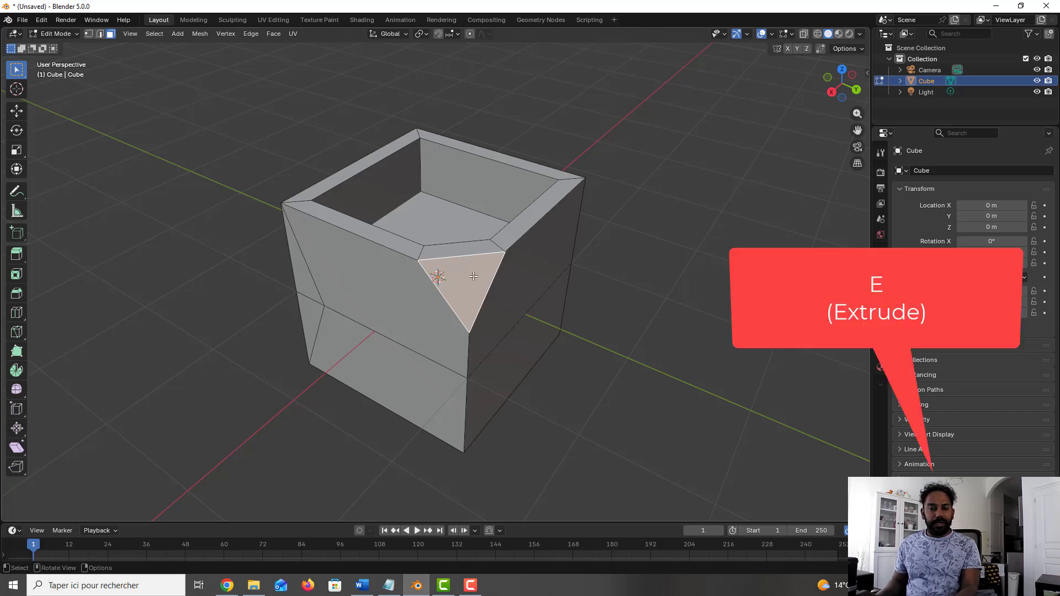
# Step: Extrude the triangular bevelled corner face outward 1 m along its normal
pyautogui.press('e')
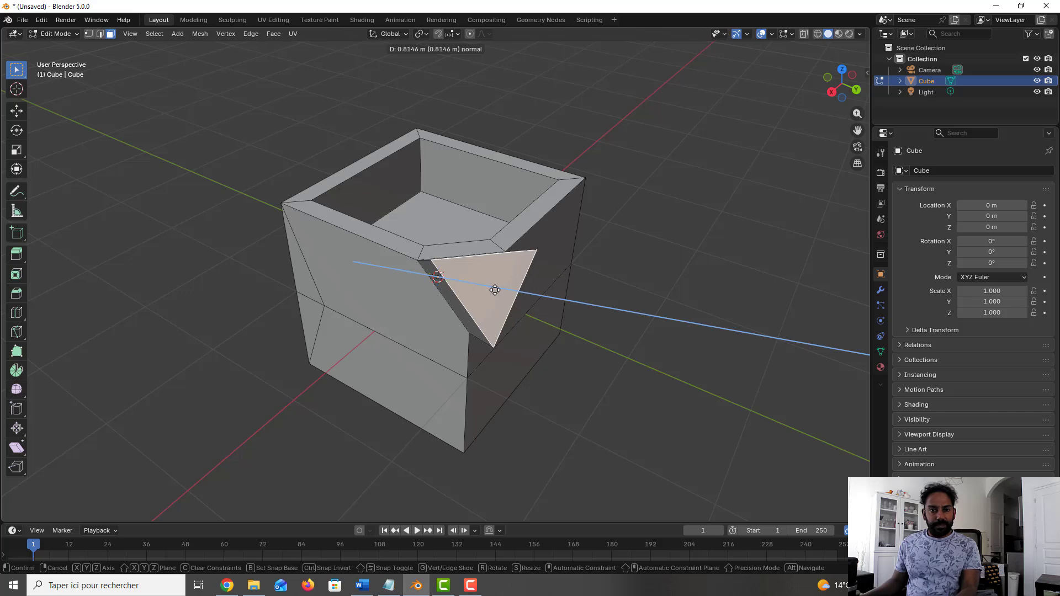
pyautogui.write('1')
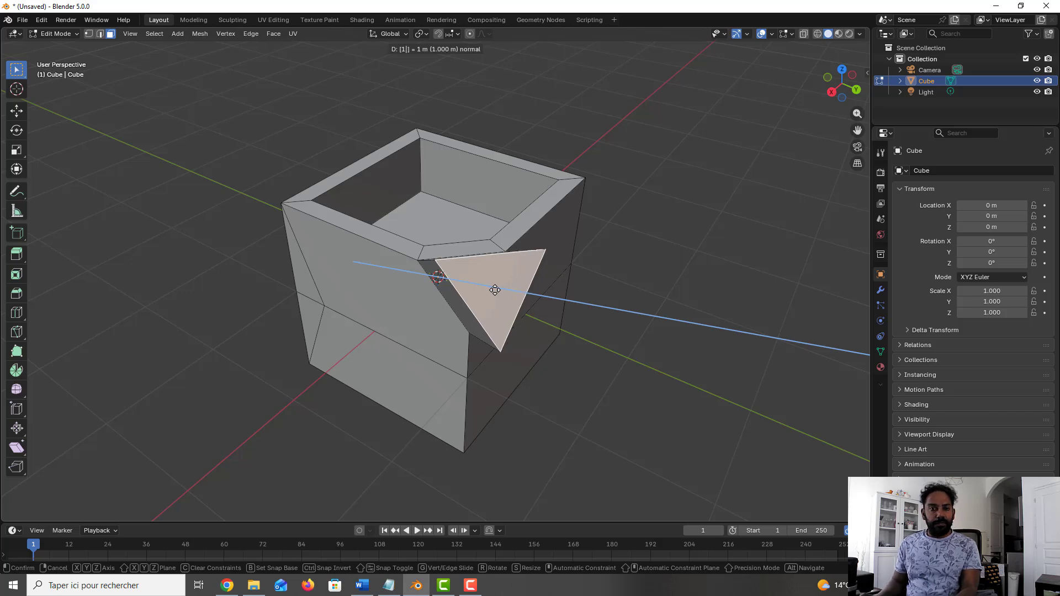
pyautogui.press('Return')
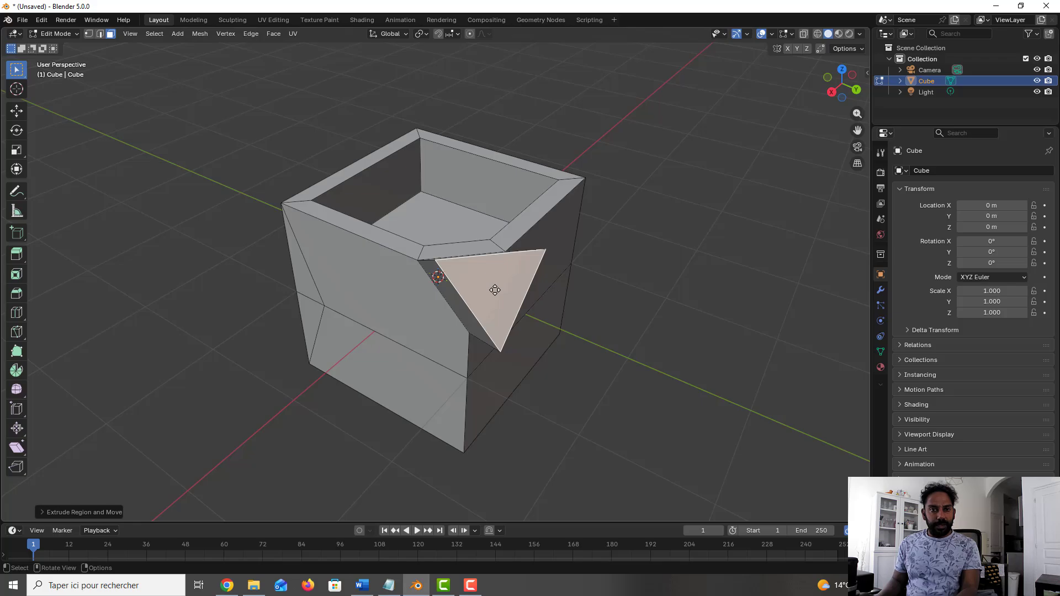
pyautogui.moveTo(549, 284); pyautogui.dragTo(592, 256, button='middle')
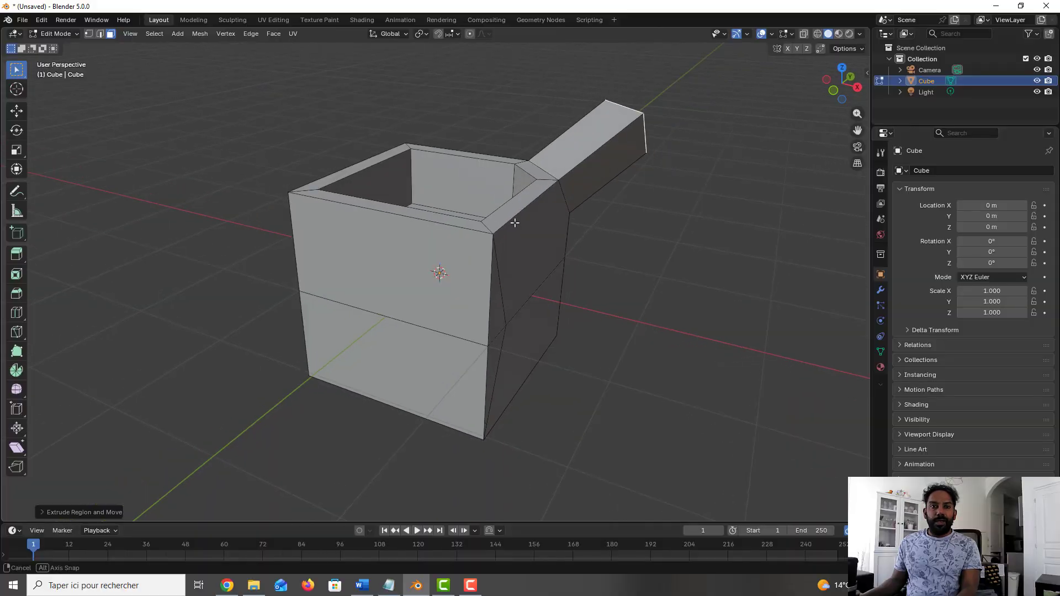
# Step: In edge selection mode, select the two adjoining mid-height edges on the cube's sides and move them slightly upward along the Z axis
pyautogui.moveTo(481, 246); pyautogui.dragTo(527, 221, button='middle')
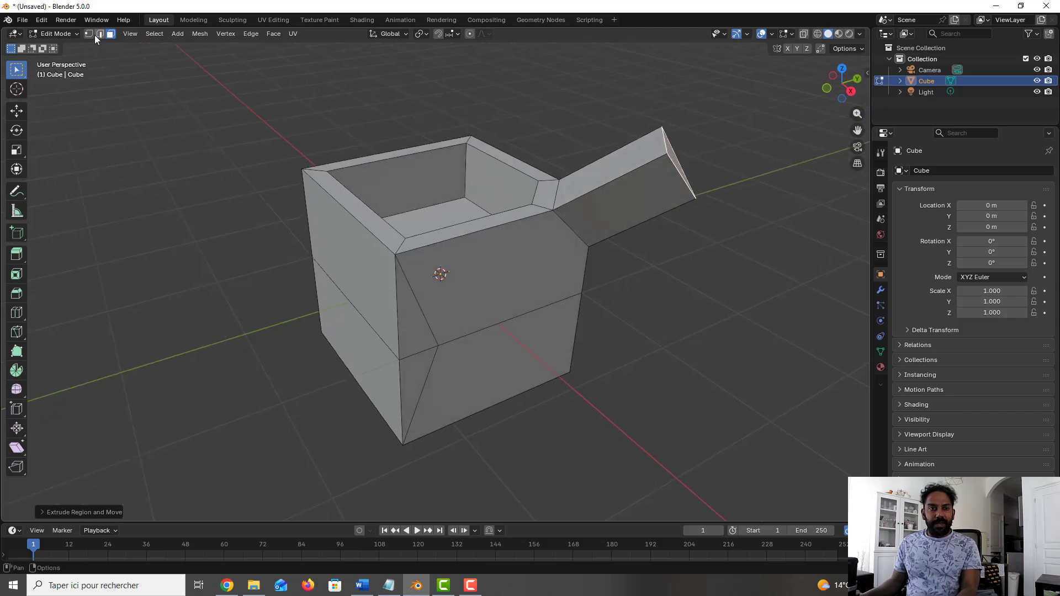
pyautogui.moveTo(318, 268); pyautogui.dragTo(360, 266, button='middle')
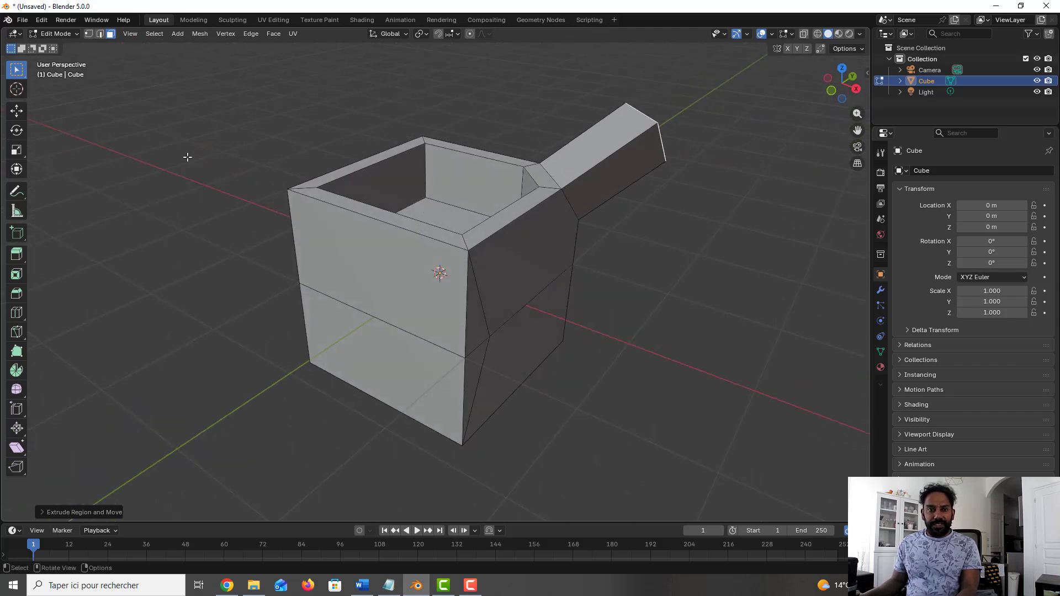
pyautogui.click(100, 34)
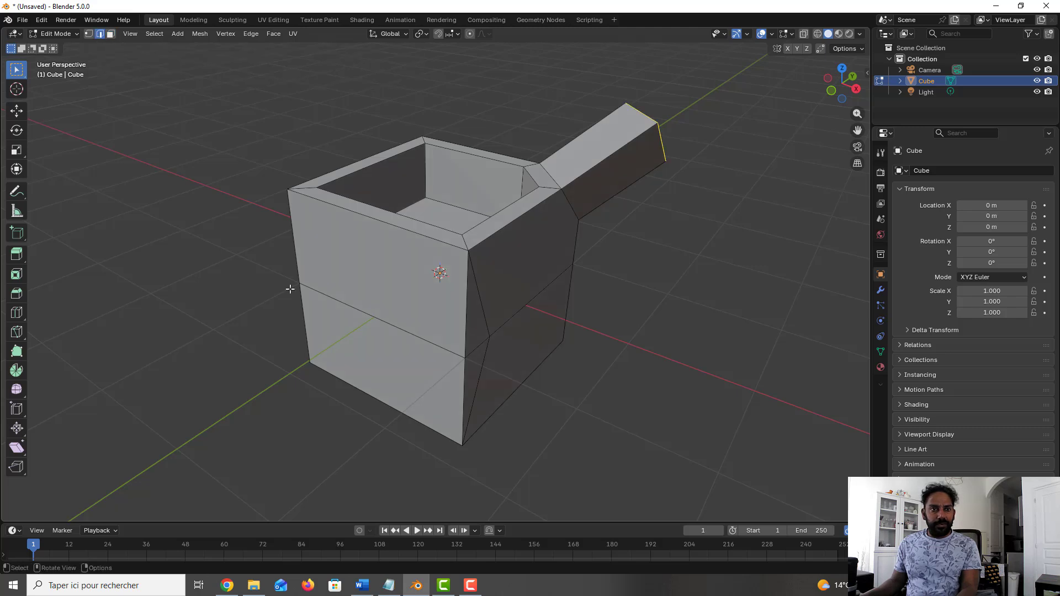
pyautogui.click(366, 319)
pyautogui.moveTo(386, 317); pyautogui.dragTo(457, 319, button='middle')
pyautogui.keyDown('shift'); pyautogui.click(458, 318); pyautogui.keyUp('shift')
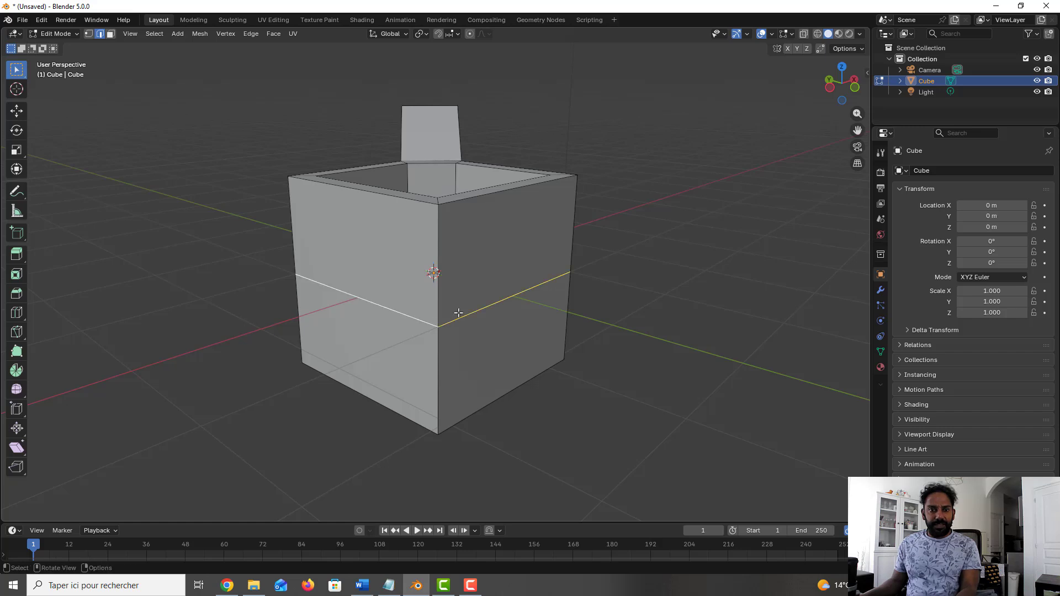
pyautogui.press('g')
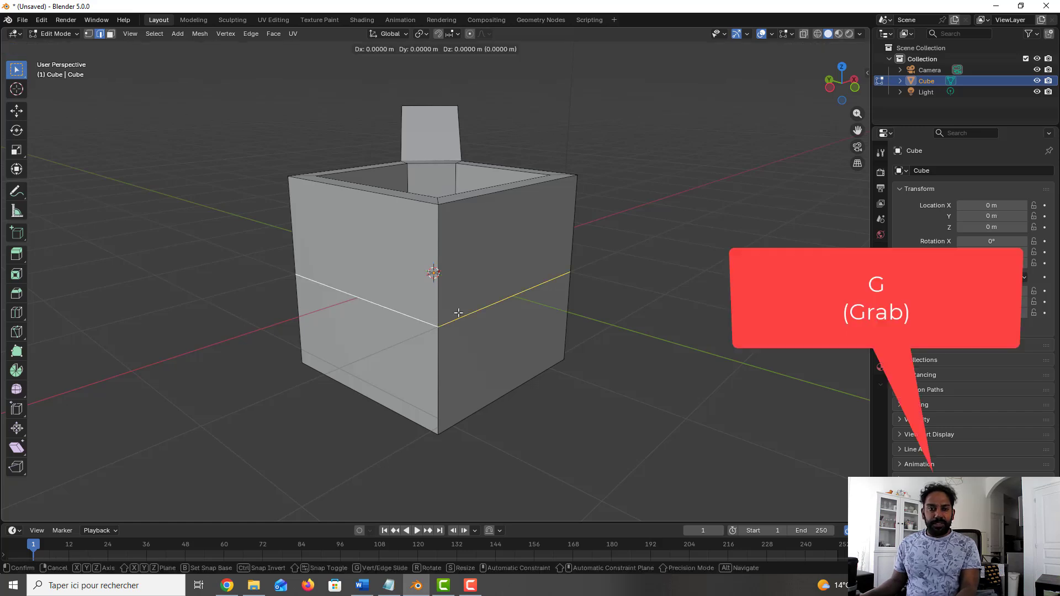
pyautogui.press('z')
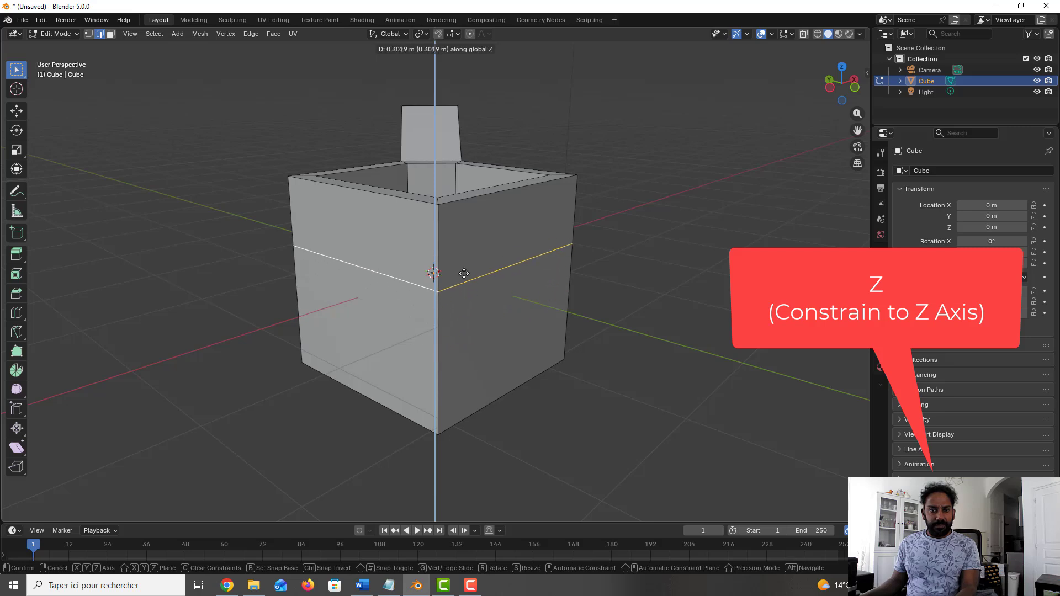
pyautogui.click(466, 309)
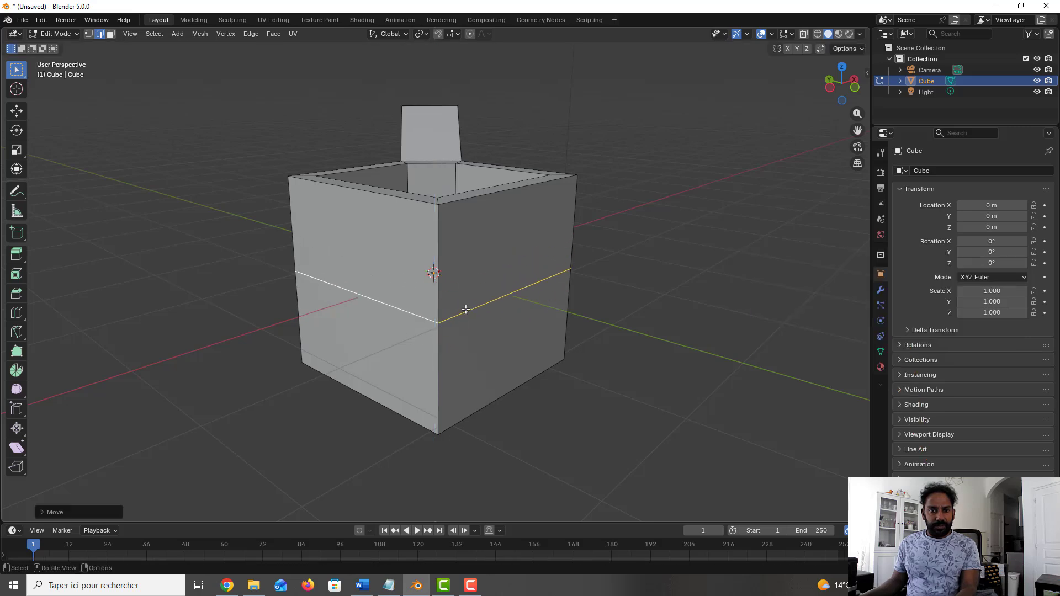
# Step: Scale the two selected mid-height edges uniformly to about 0.62 to pinch the cube's sides into a waist
pyautogui.press('s')
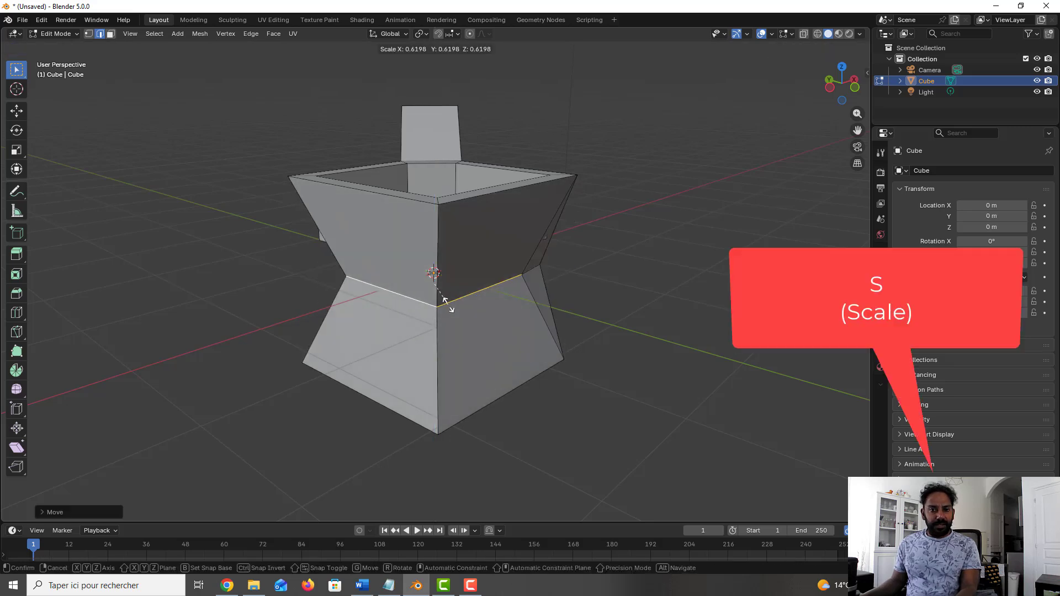
pyautogui.click(452, 307)
pyautogui.moveTo(453, 307); pyautogui.dragTo(530, 299, button='middle')
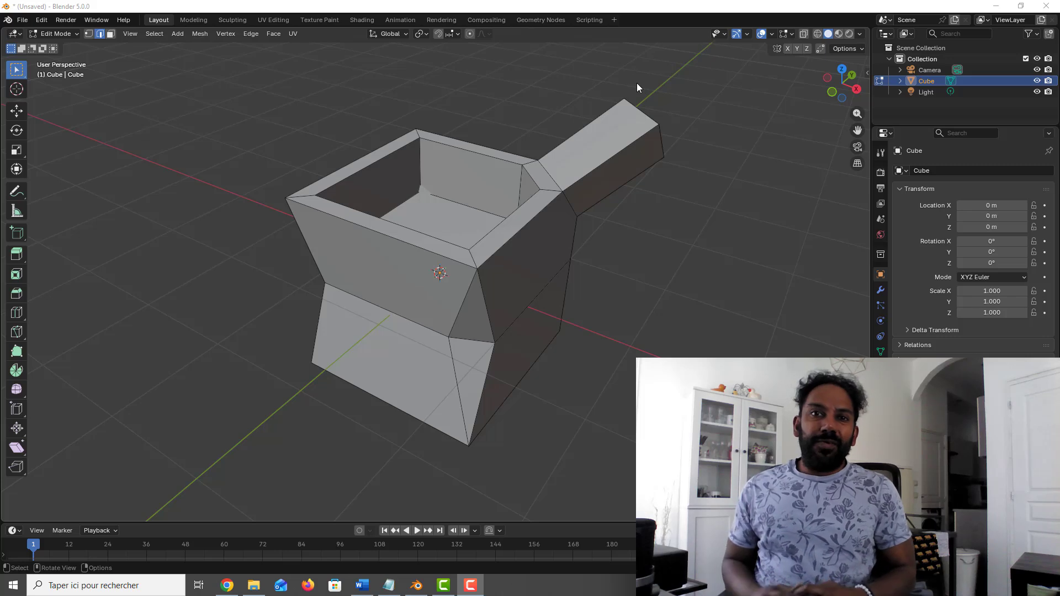